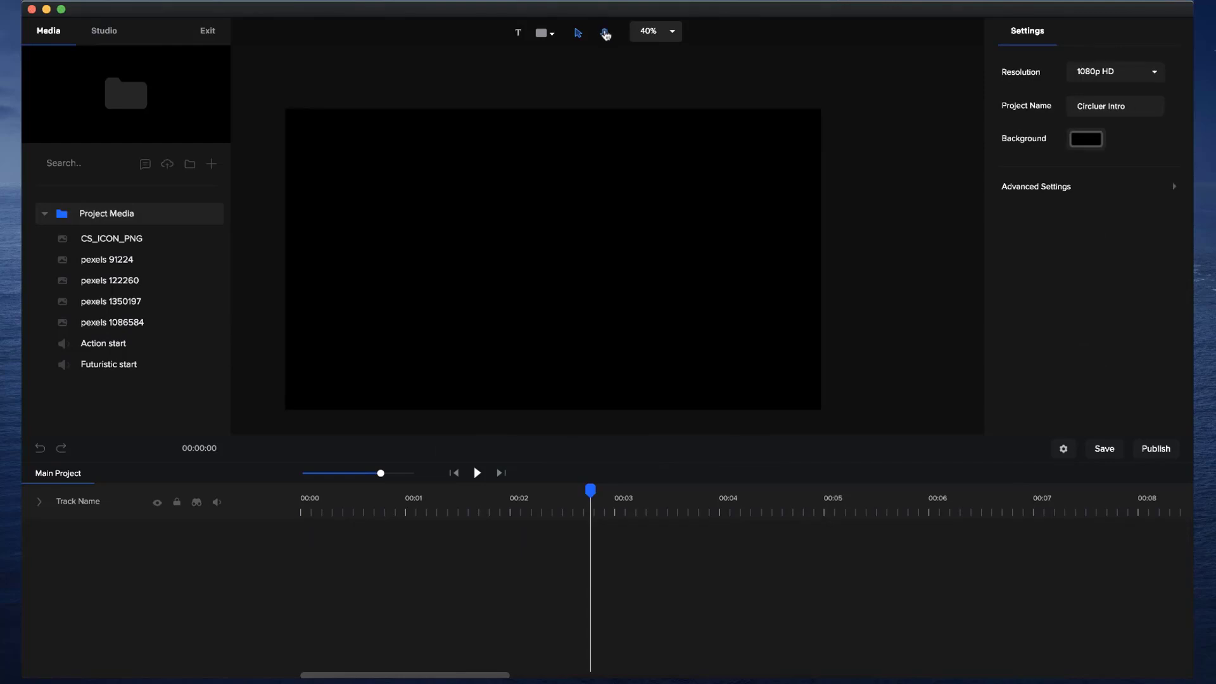
Reposition the canvas view, return the playhead to the start of the timeline and add a circle shape
drag(554, 150, 563, 129)
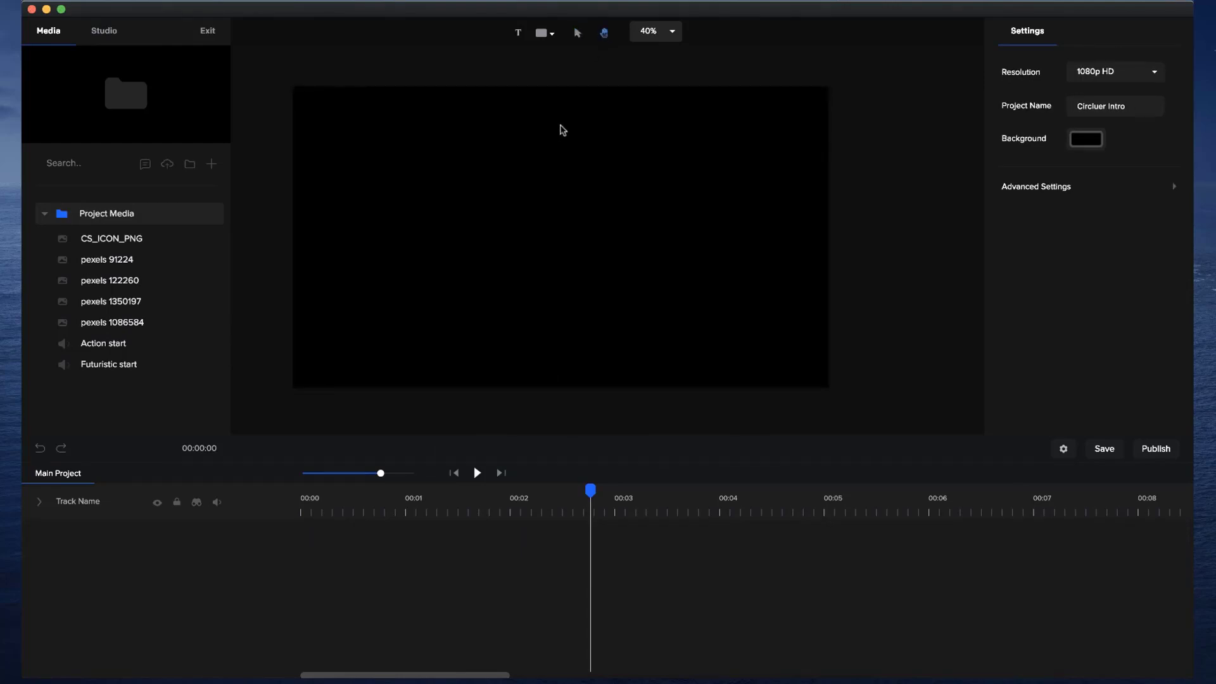
click(577, 33)
click(455, 473)
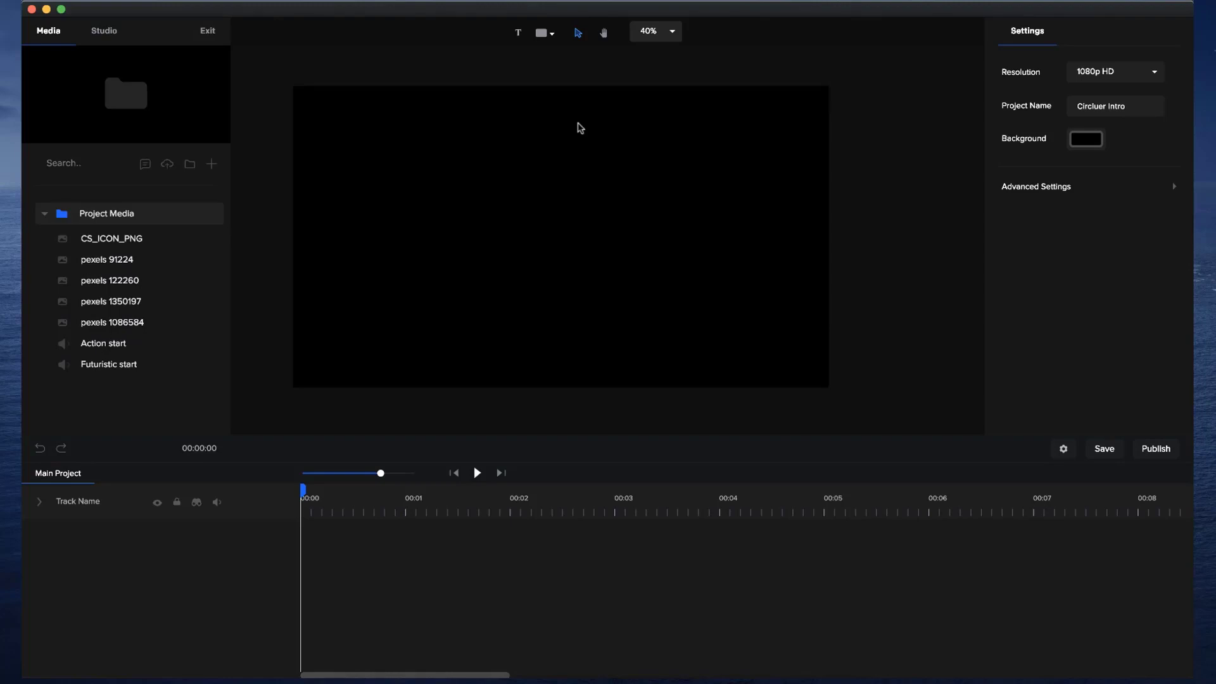
click(544, 36)
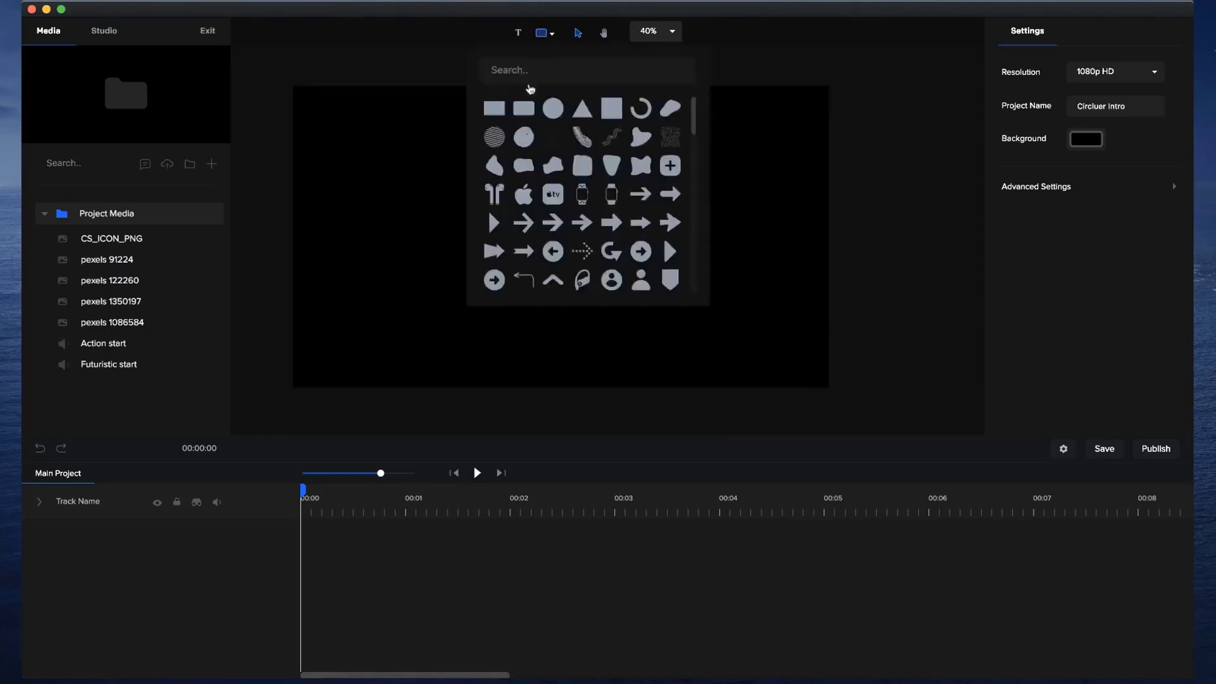
click(553, 113)
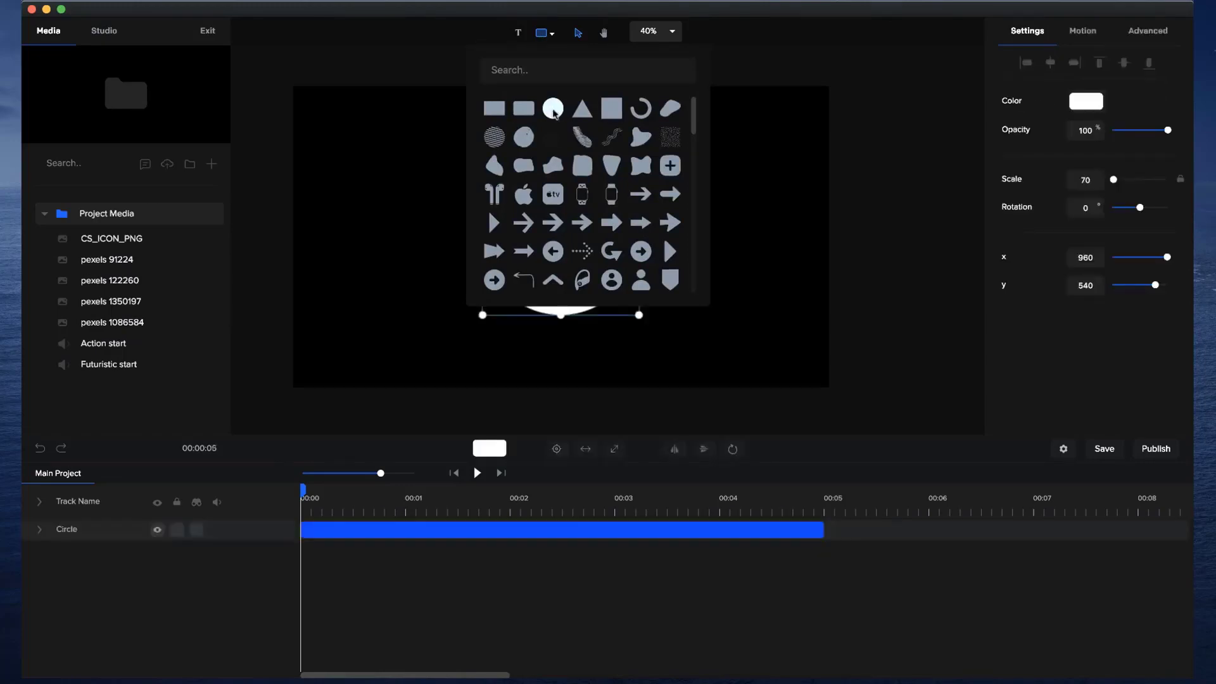
click(783, 286)
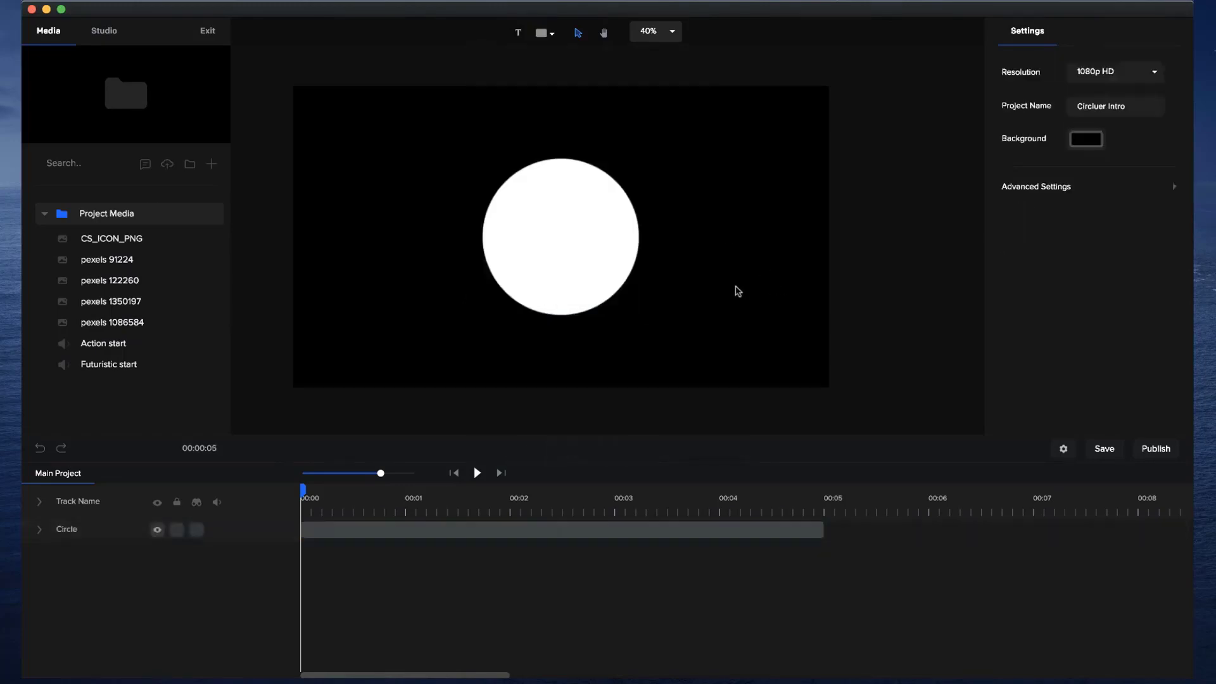
Add the pexels 1350197 image to the project and expand it to fill the canvas
click(141, 302)
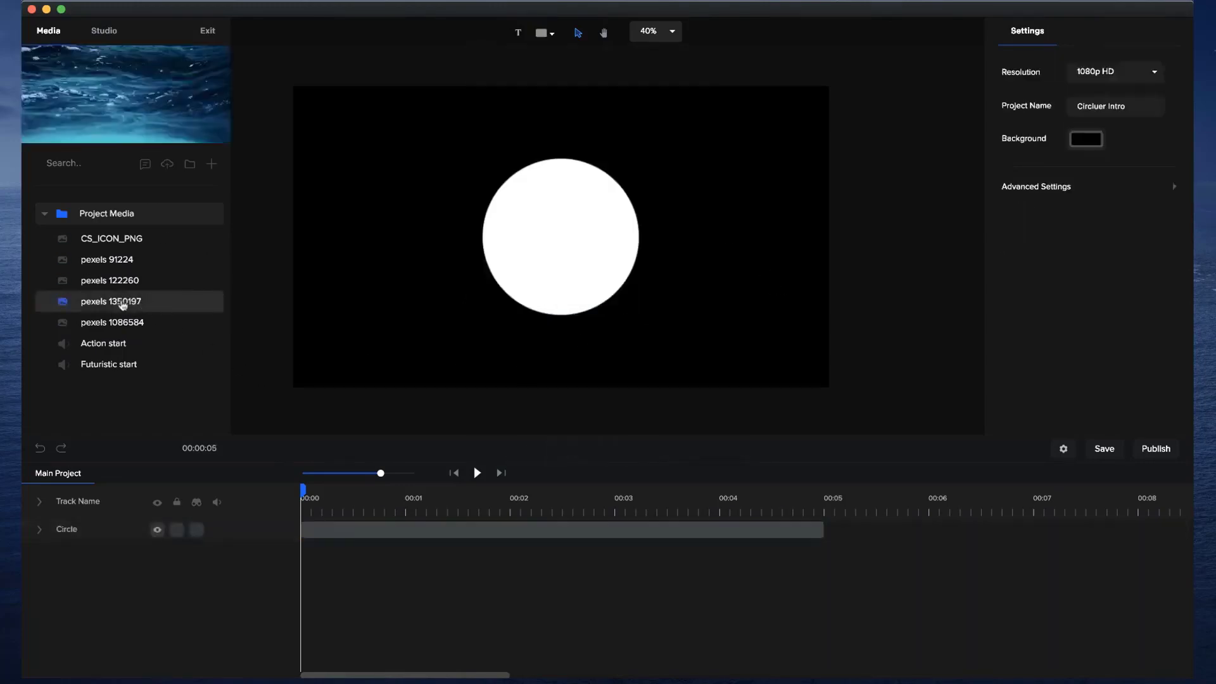
drag(123, 306, 358, 294)
click(625, 449)
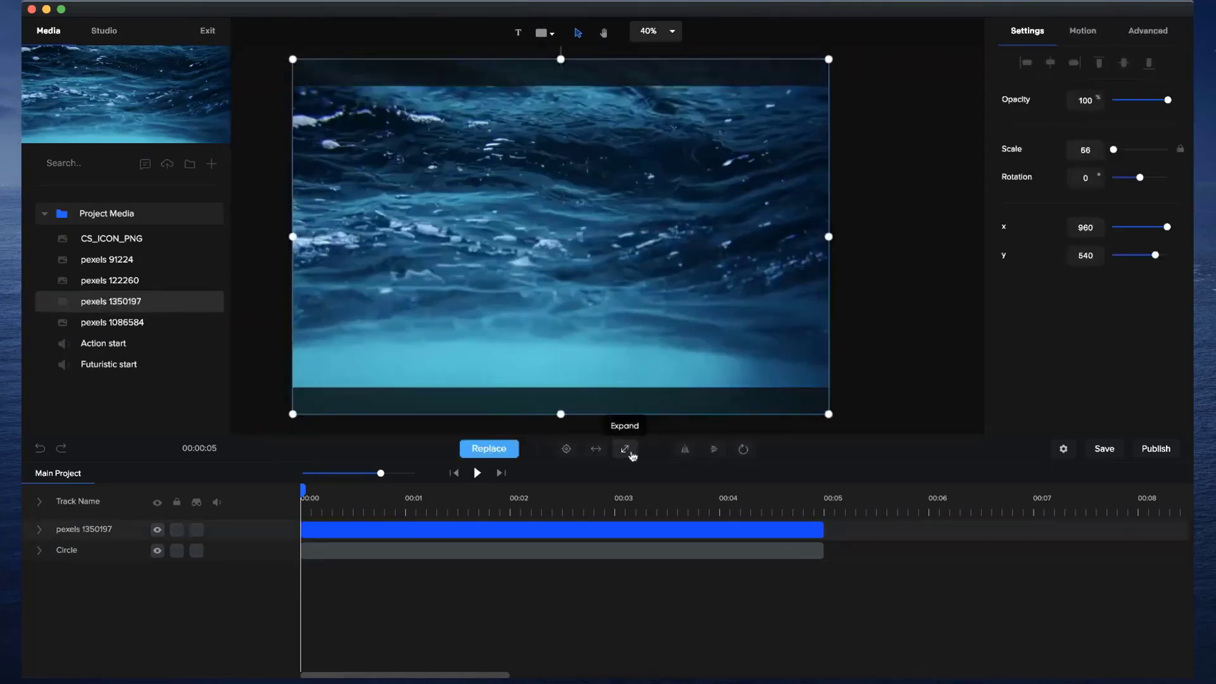
Rename the ocean image's track to BG and lock it beneath the Circle track
double_click(85, 530)
text(BG)
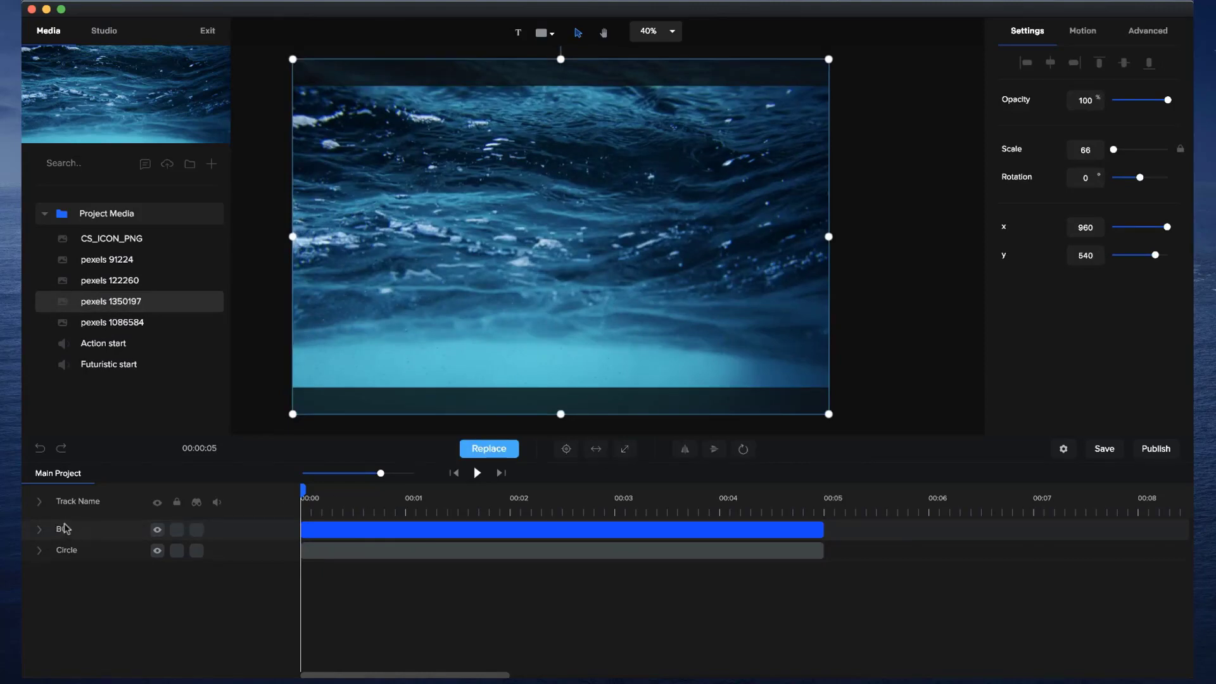
key(Return)
drag(65, 550, 67, 562)
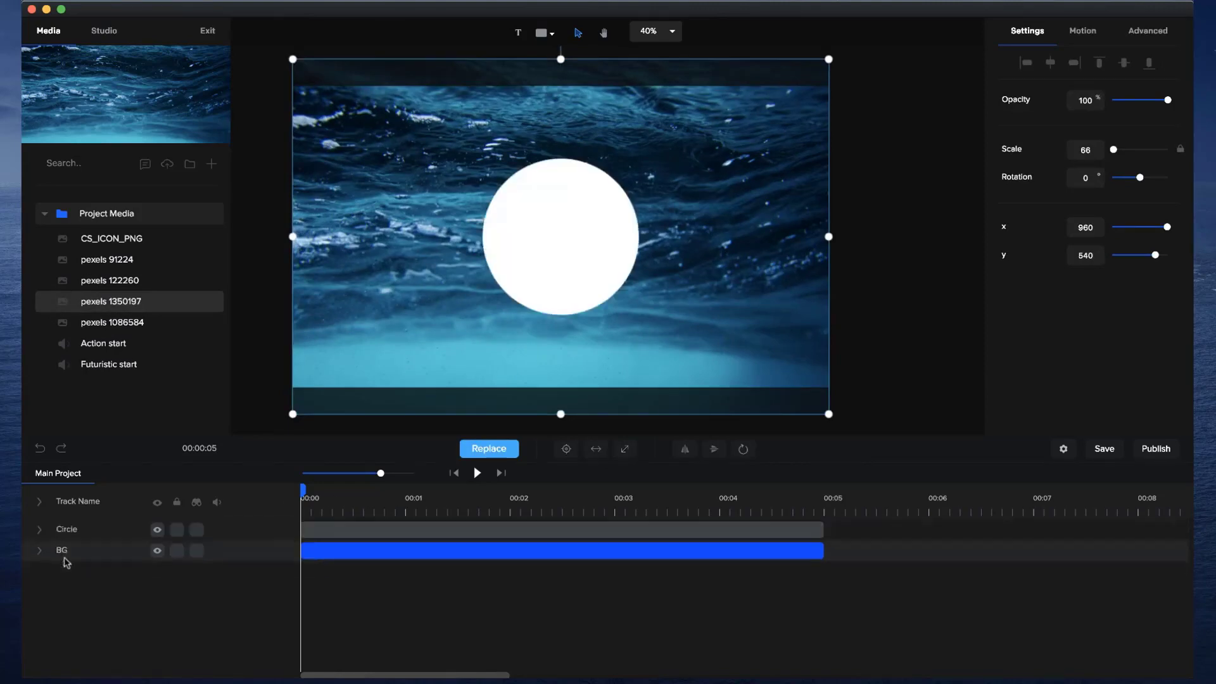
click(177, 550)
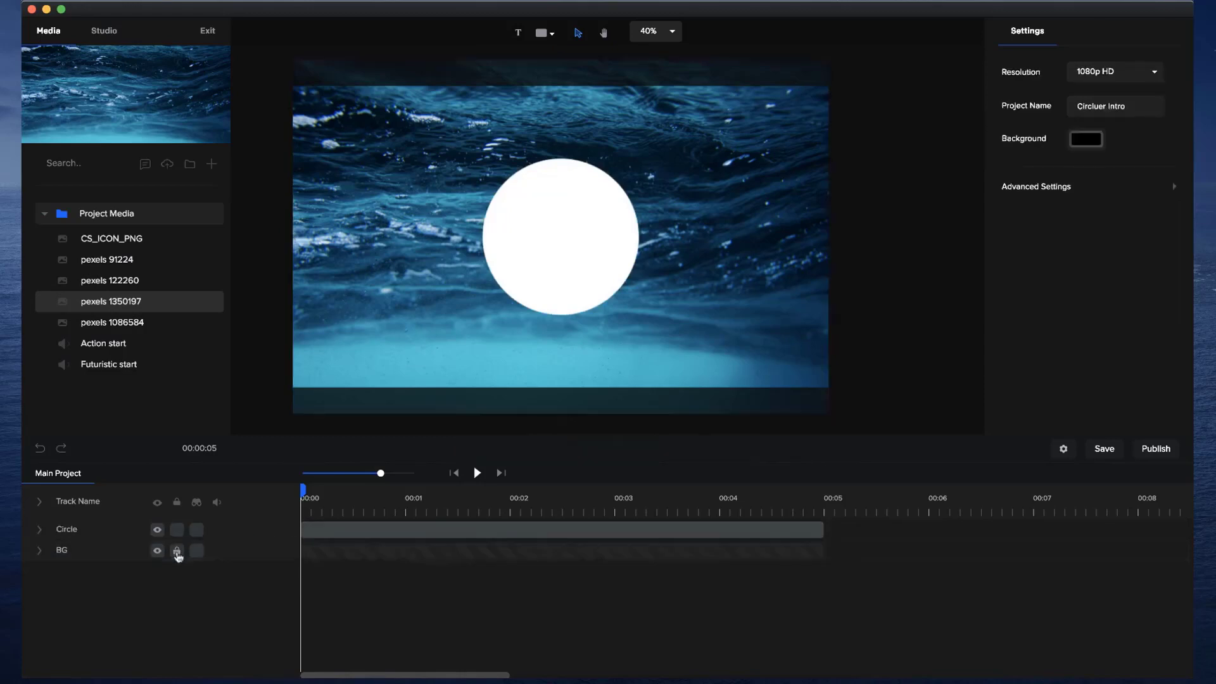
drag(568, 245, 552, 266)
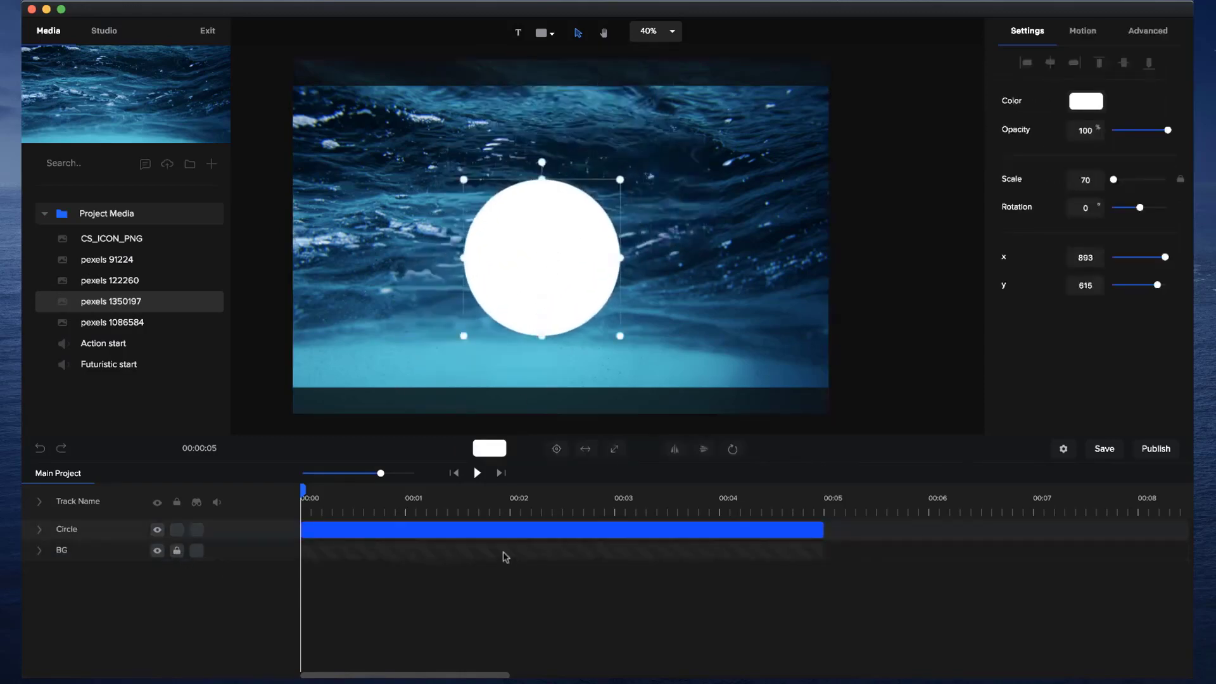
Rename the circle's track to 1 and enlarge the centred circle to scale 302 so it covers the whole canvas
double_click(68, 531)
text(1)
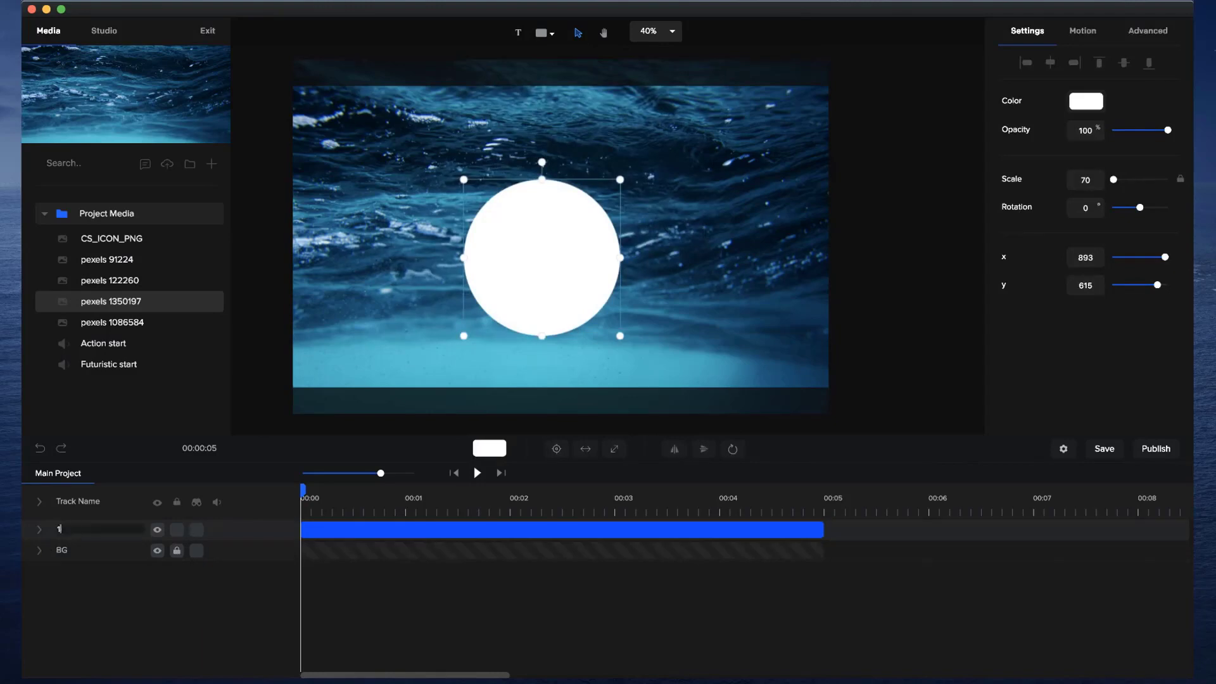
key(Return)
click(614, 449)
scroll(633, 315, down, 1)
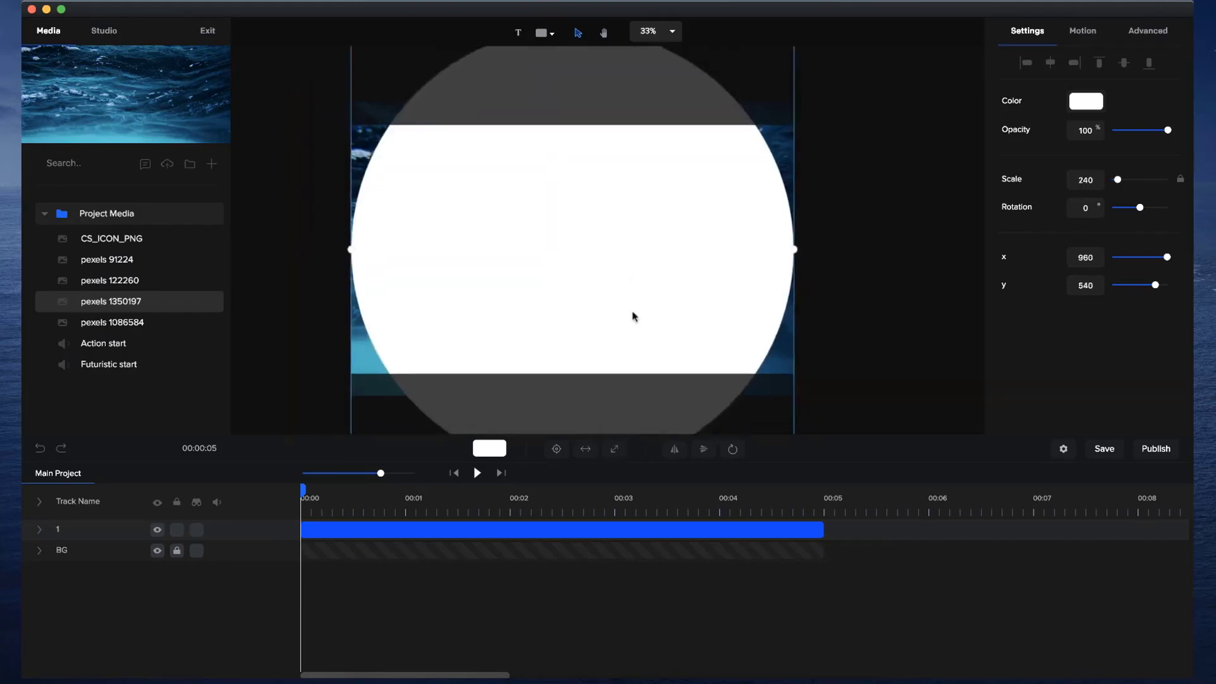
click(1119, 181)
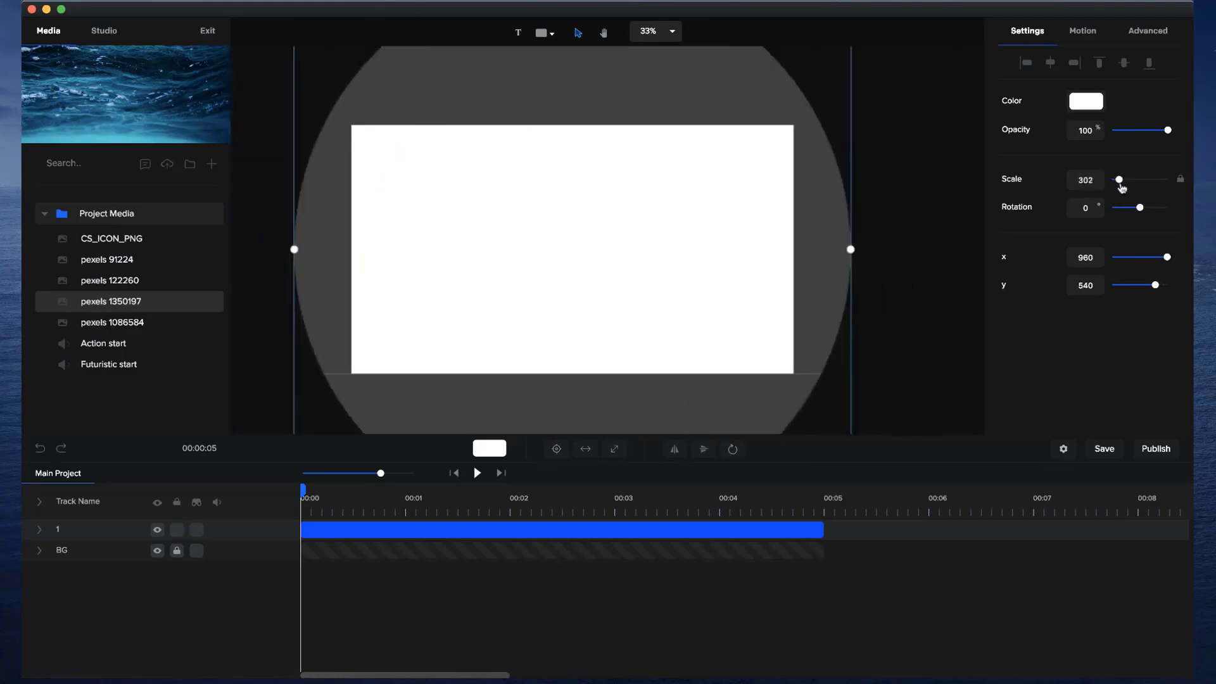
drag(1120, 185, 1121, 185)
Apply the Scale Up zoom-in motion to the circle and preview it
click(39, 531)
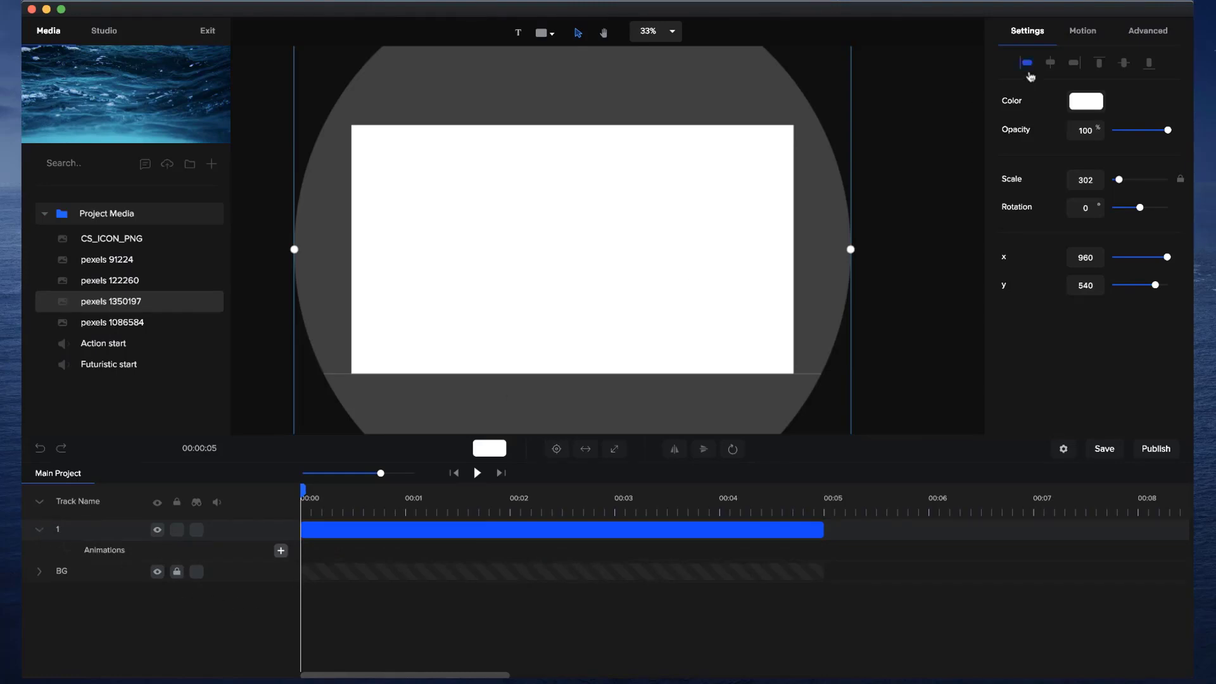
click(1093, 38)
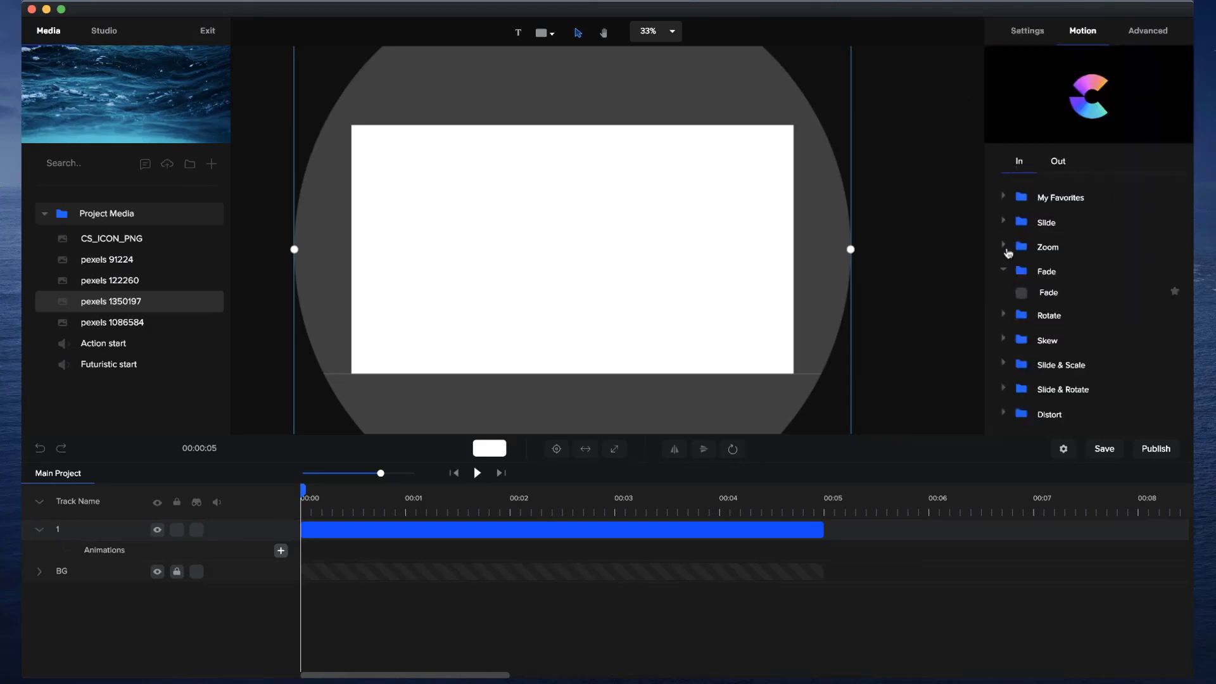
click(1006, 248)
click(1021, 269)
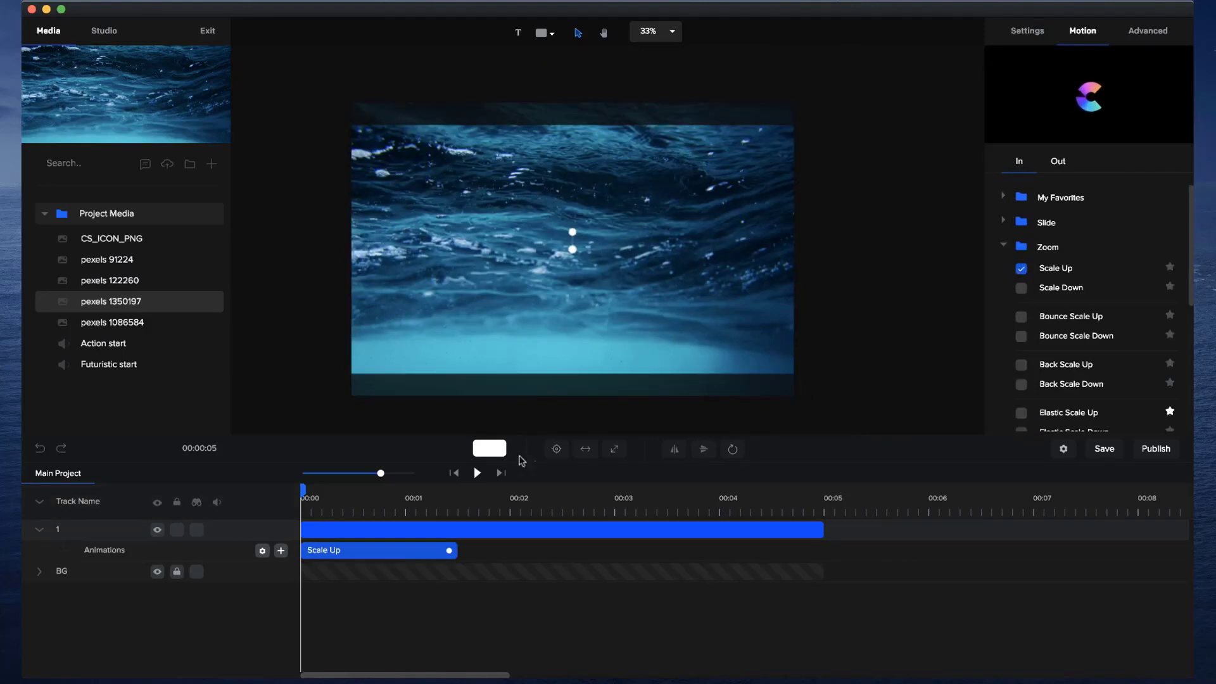
click(477, 472)
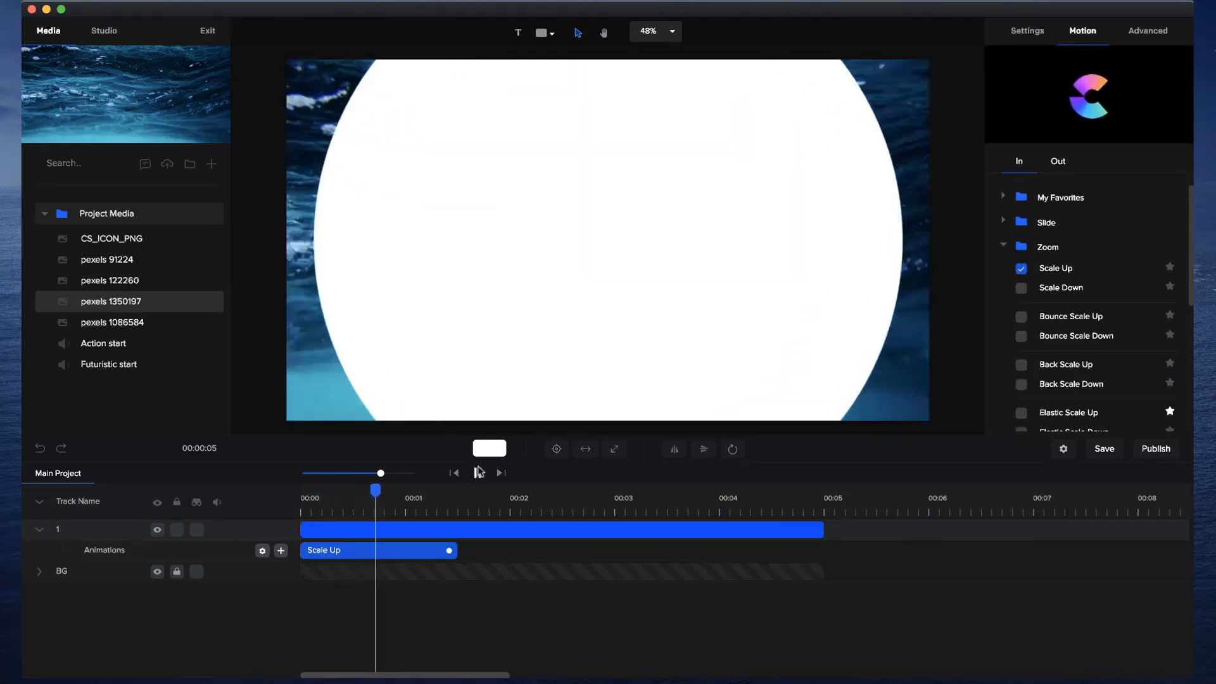
click(478, 473)
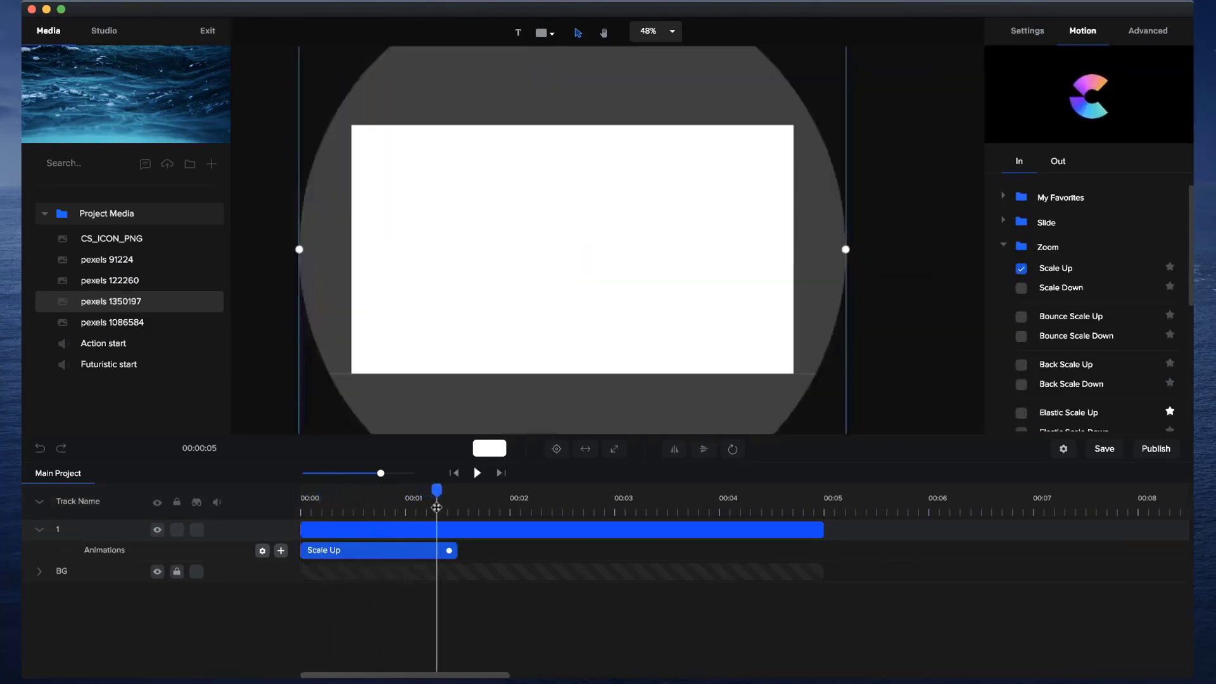
Disable the fade on the circle's Scale Up animation, shorten it to about 0.9 seconds and preview from the start
right_click(376, 556)
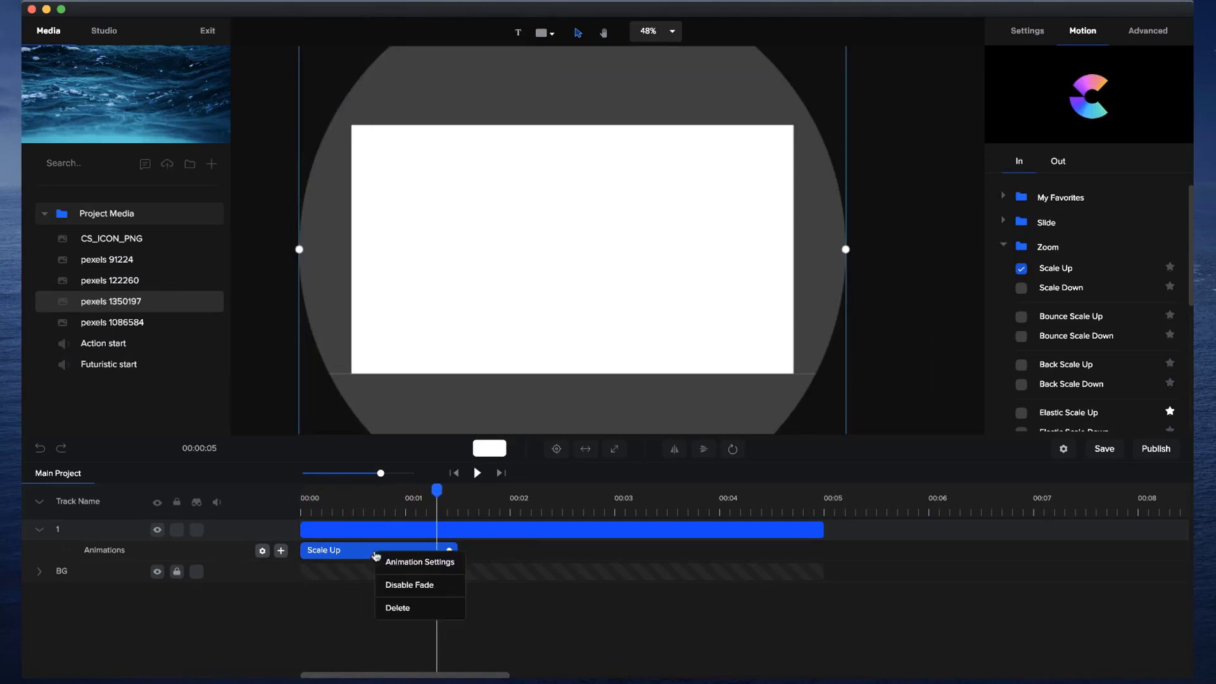
click(391, 585)
drag(450, 550, 393, 550)
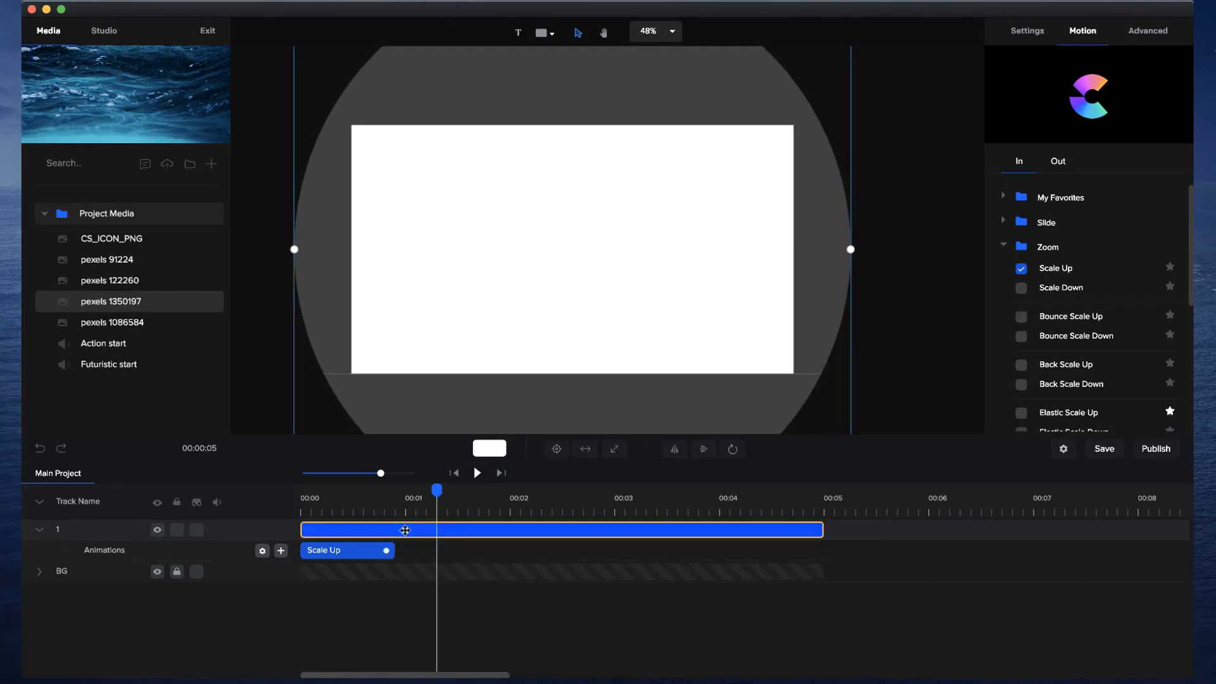
click(453, 475)
click(478, 473)
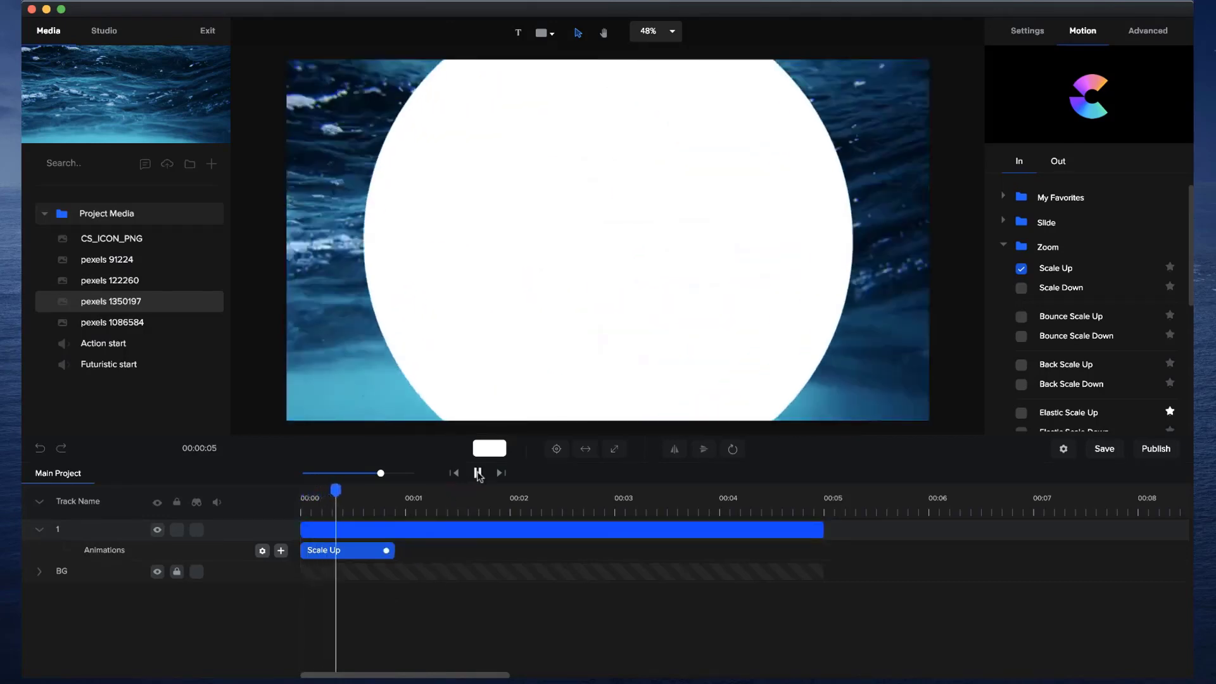
Delete the Scale Up animation from track 1 and return the playhead to the start
right_click(386, 559)
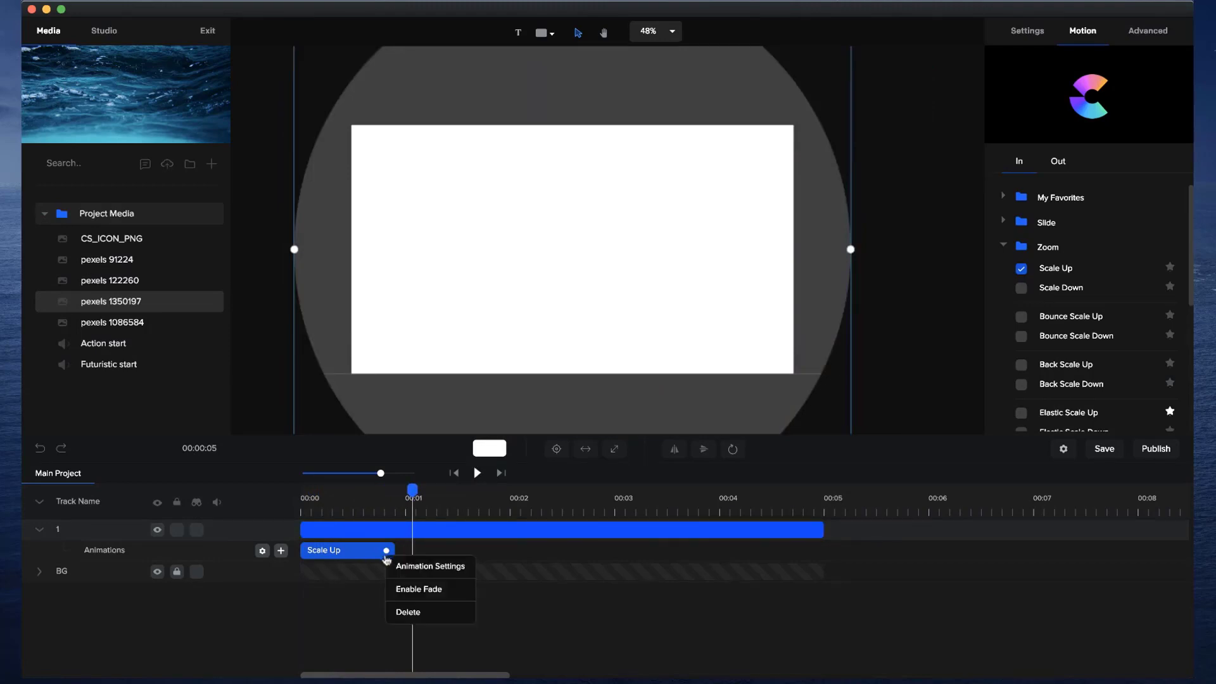
click(407, 610)
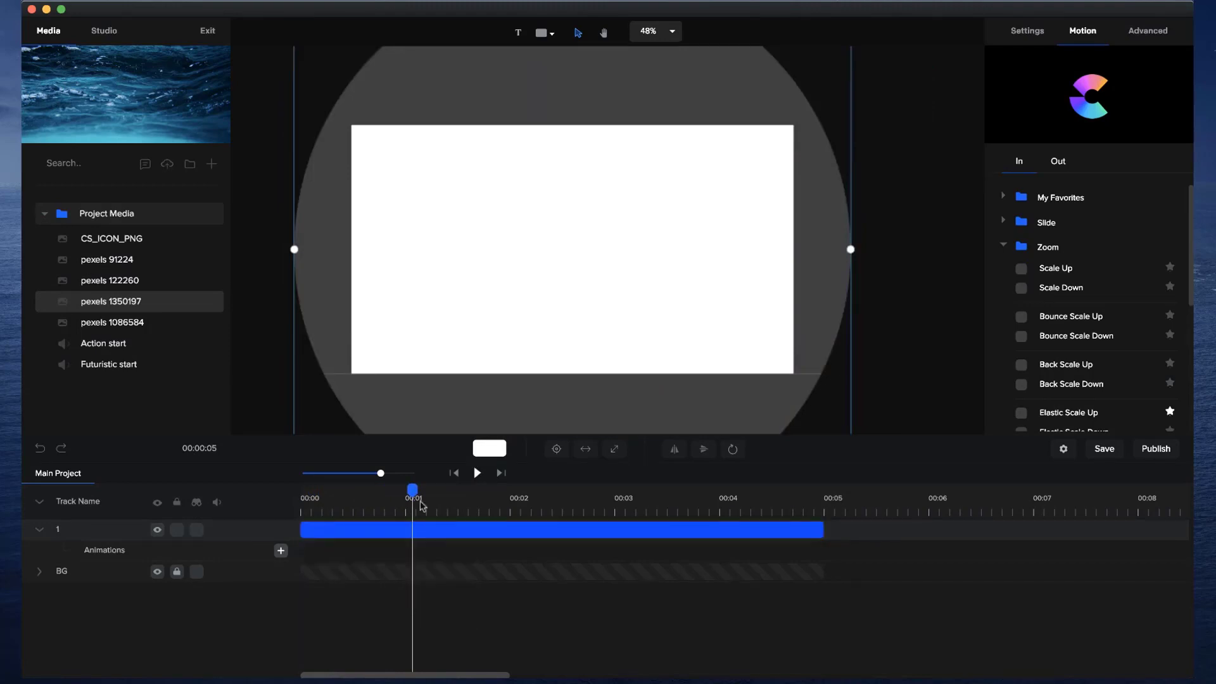
drag(413, 497, 287, 494)
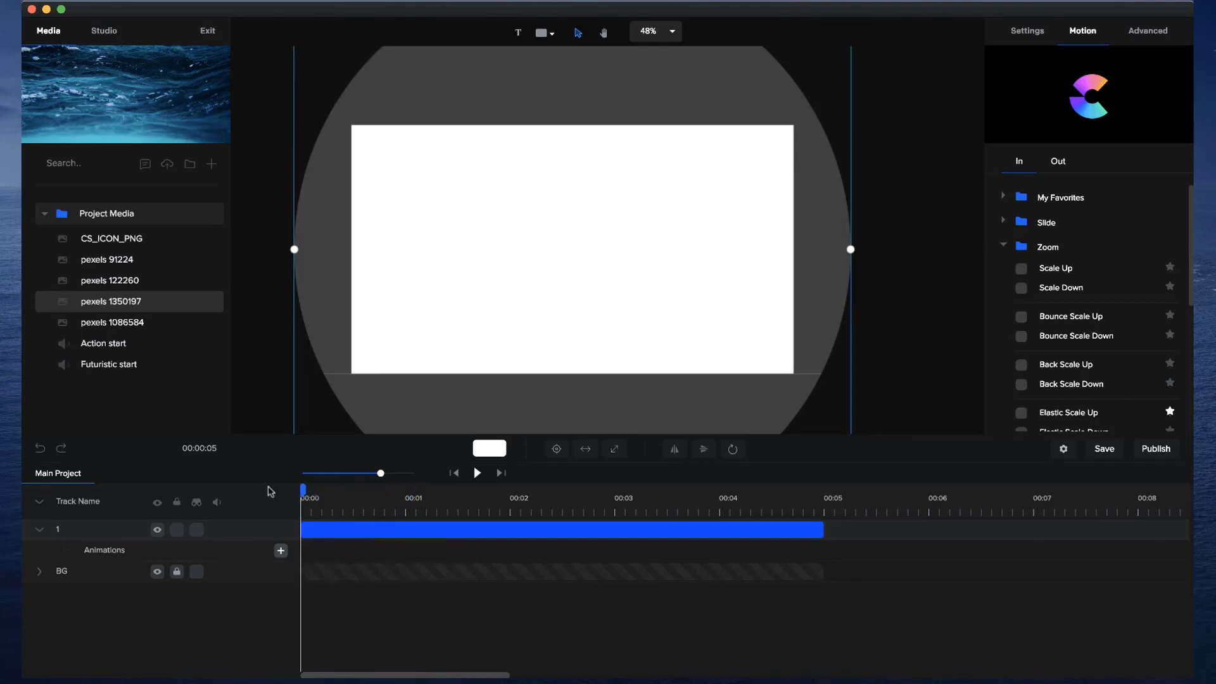
Add a custom animation with the Scale property enabled to track 1 and shorten it to about one second
click(310, 529)
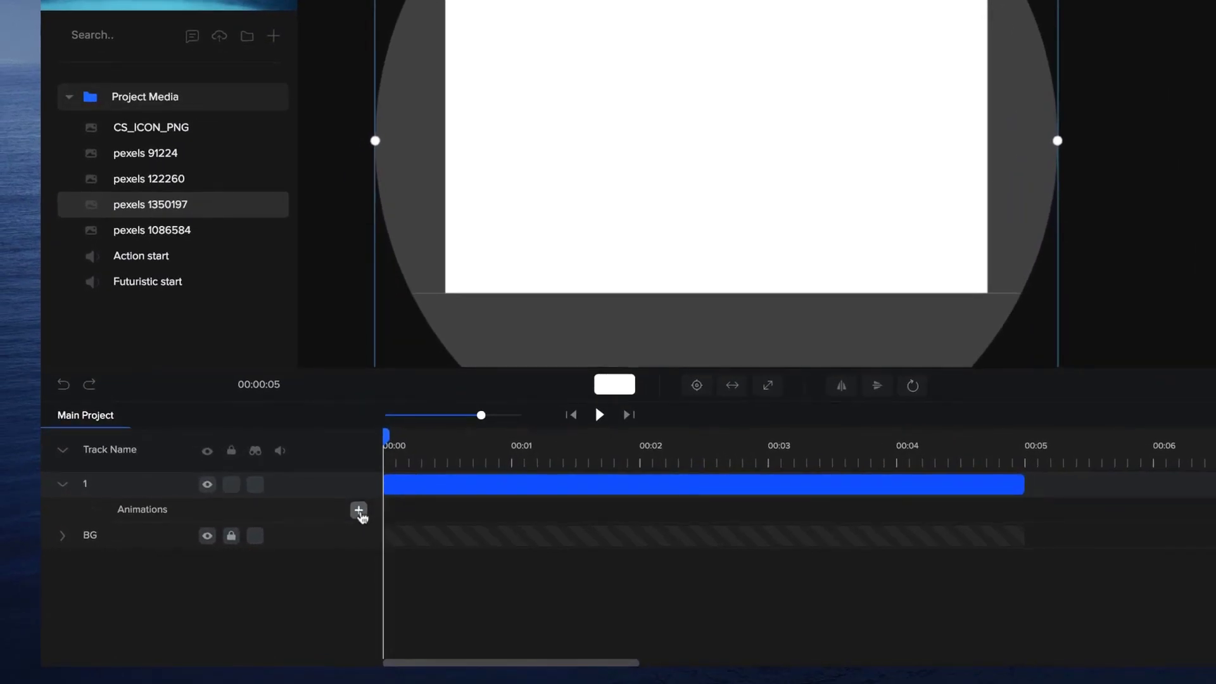
click(358, 511)
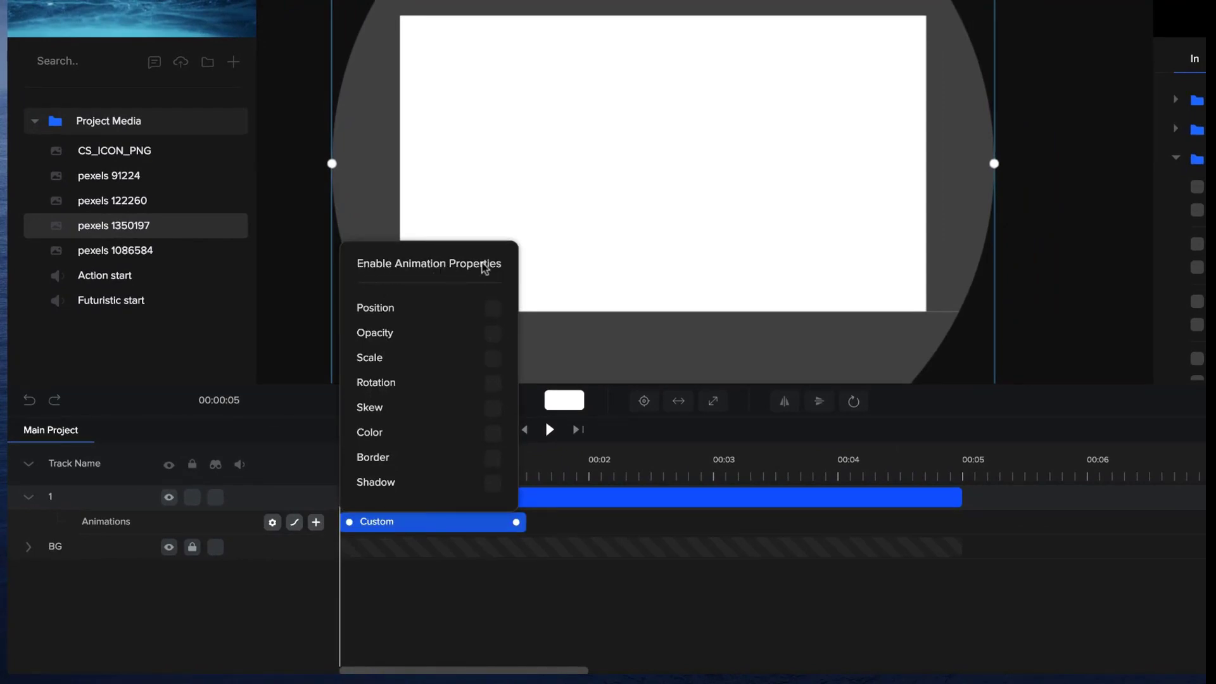
click(493, 359)
click(415, 582)
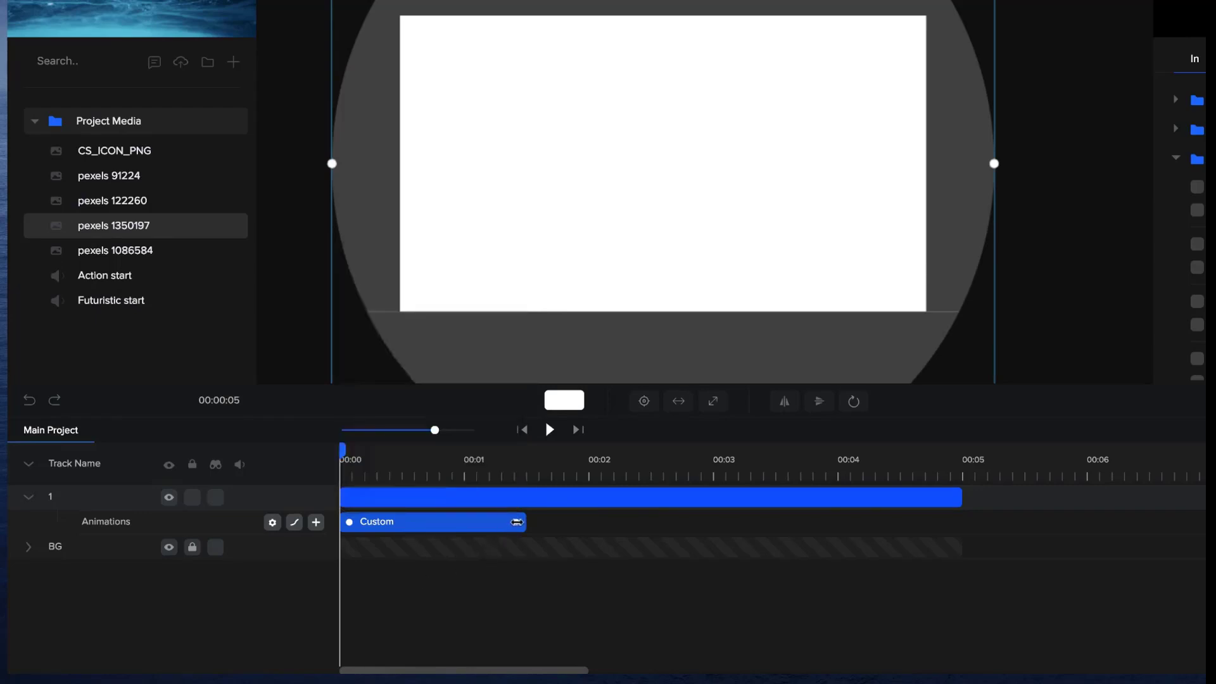
drag(518, 521, 465, 522)
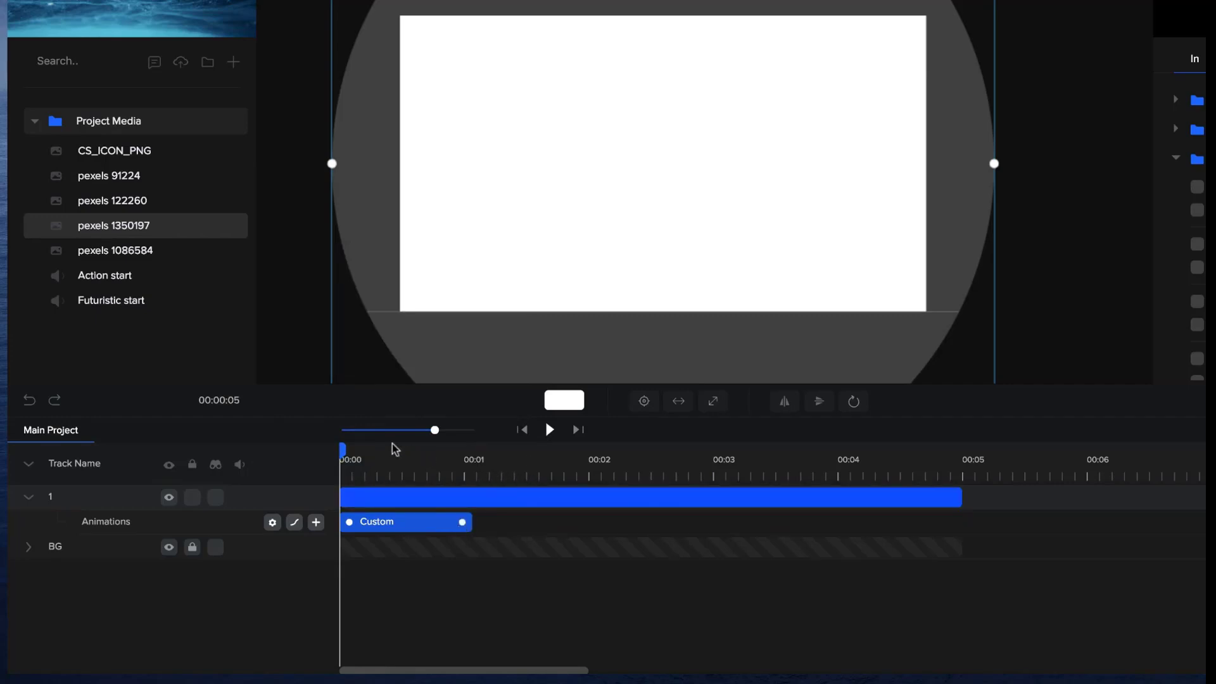
Scrub the playhead to the end of the custom animation and past it to inspect the circle's size
drag(340, 448, 472, 451)
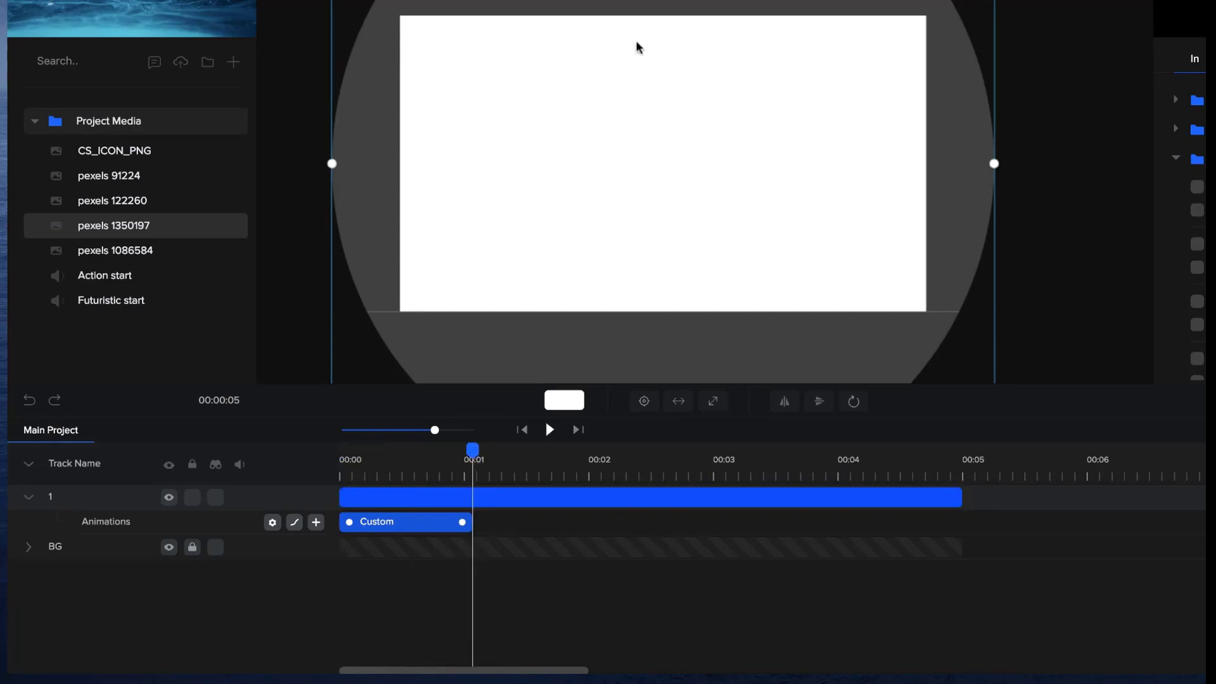
click(464, 521)
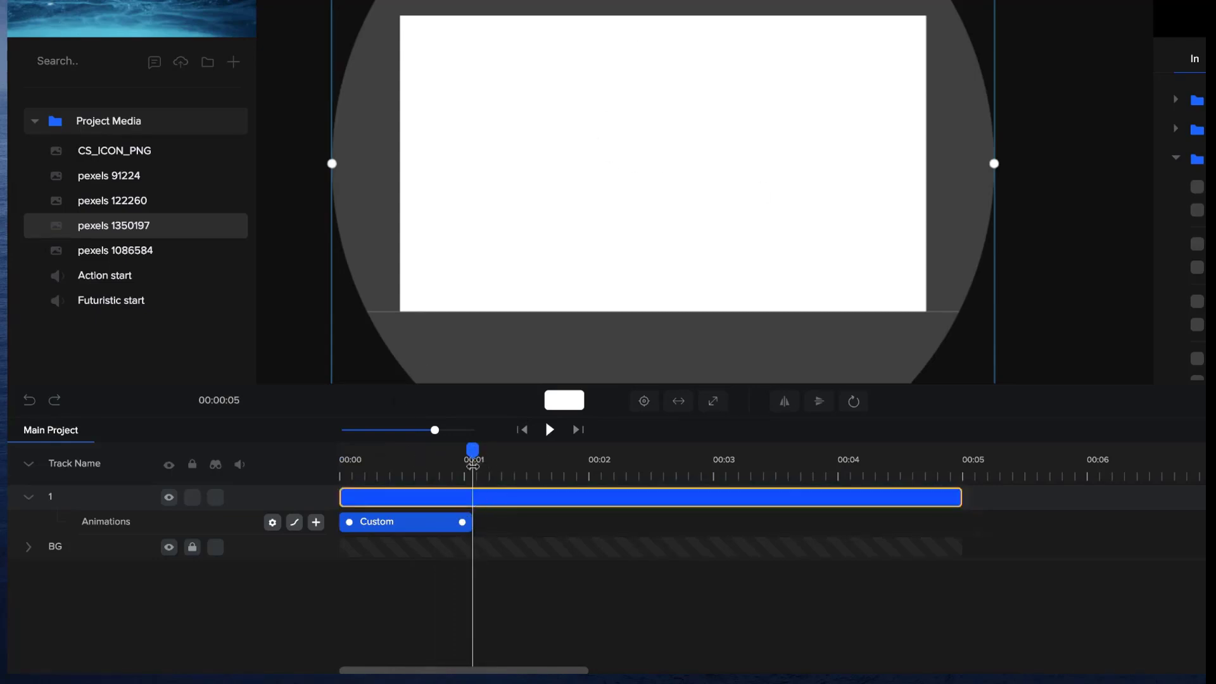
drag(471, 451, 554, 450)
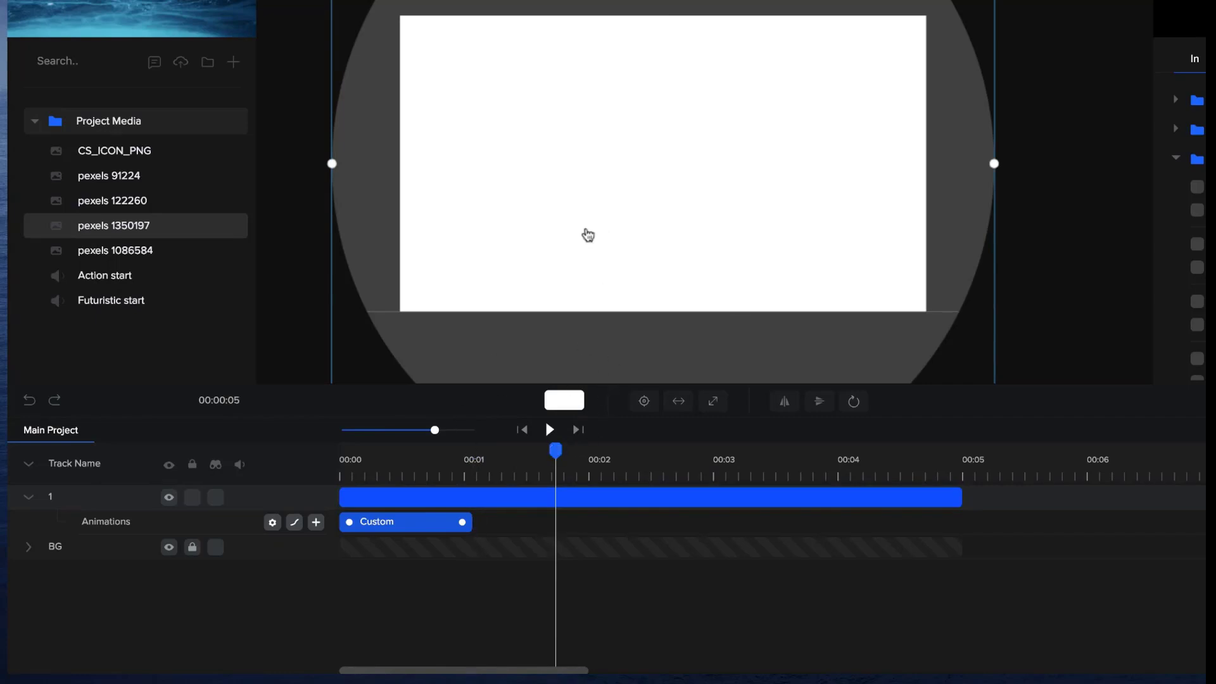
Set the circle's scale to 0 at the start of the custom animation
drag(550, 456, 308, 451)
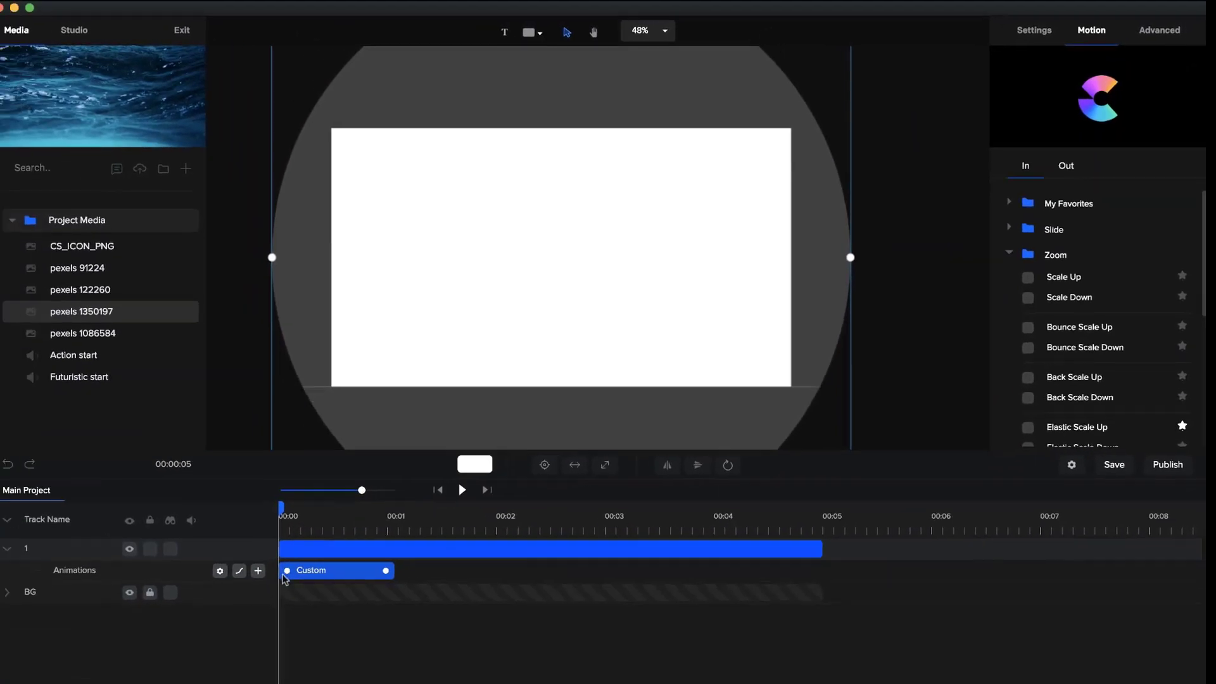
click(1054, 40)
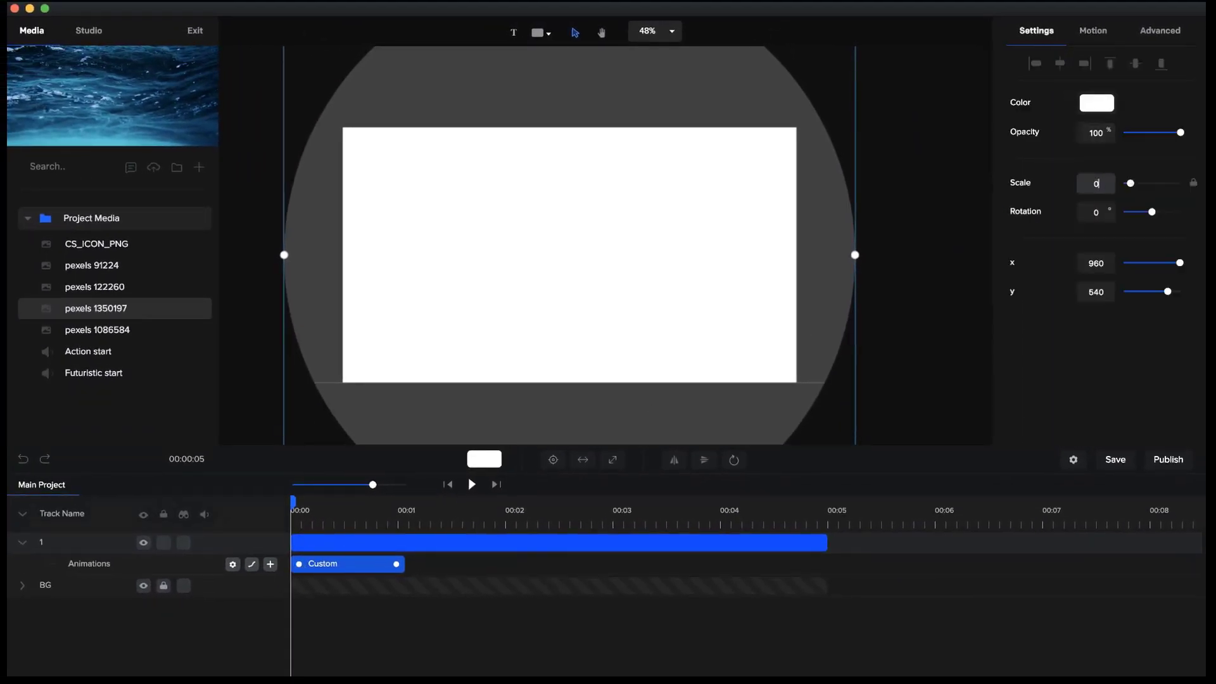
key(Return)
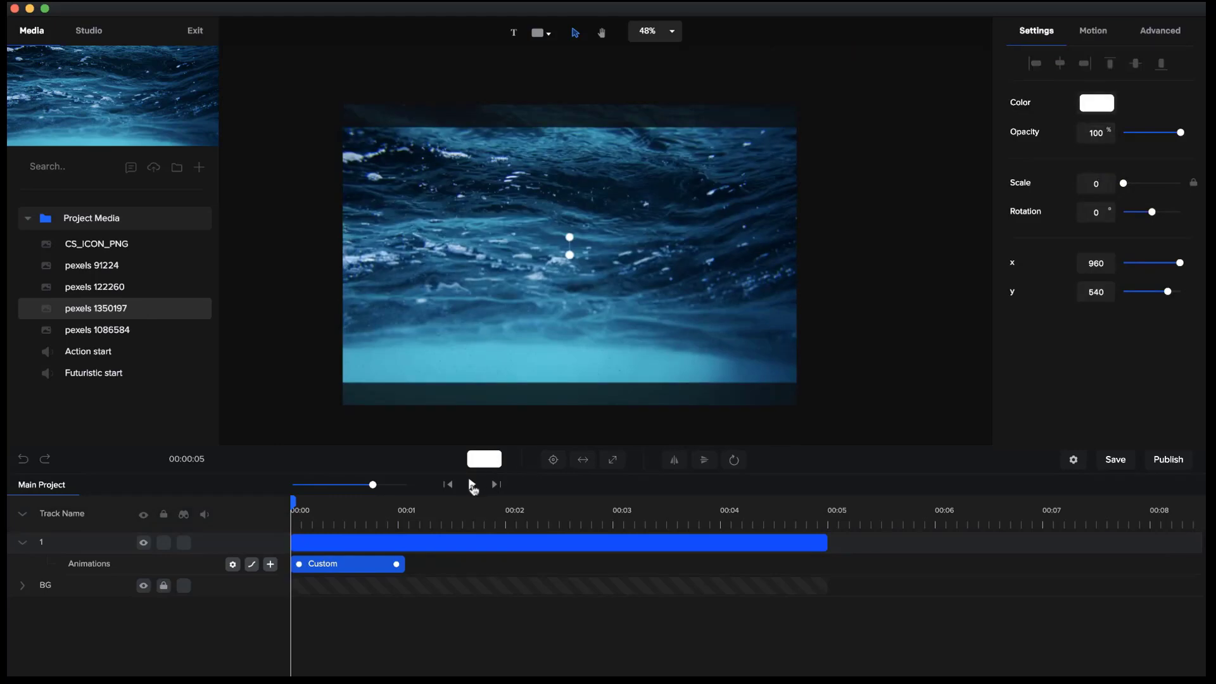
Set the easing of track 1's custom animation to Power2 in Both mode and preview the playback
click(473, 485)
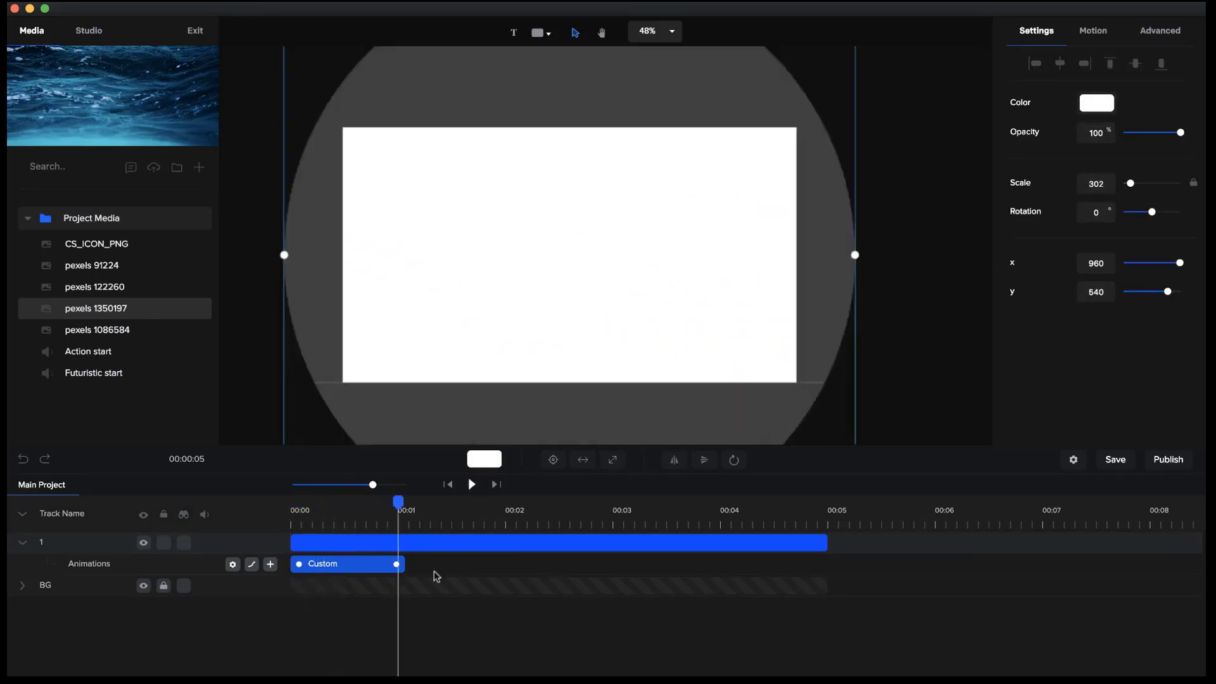
click(253, 565)
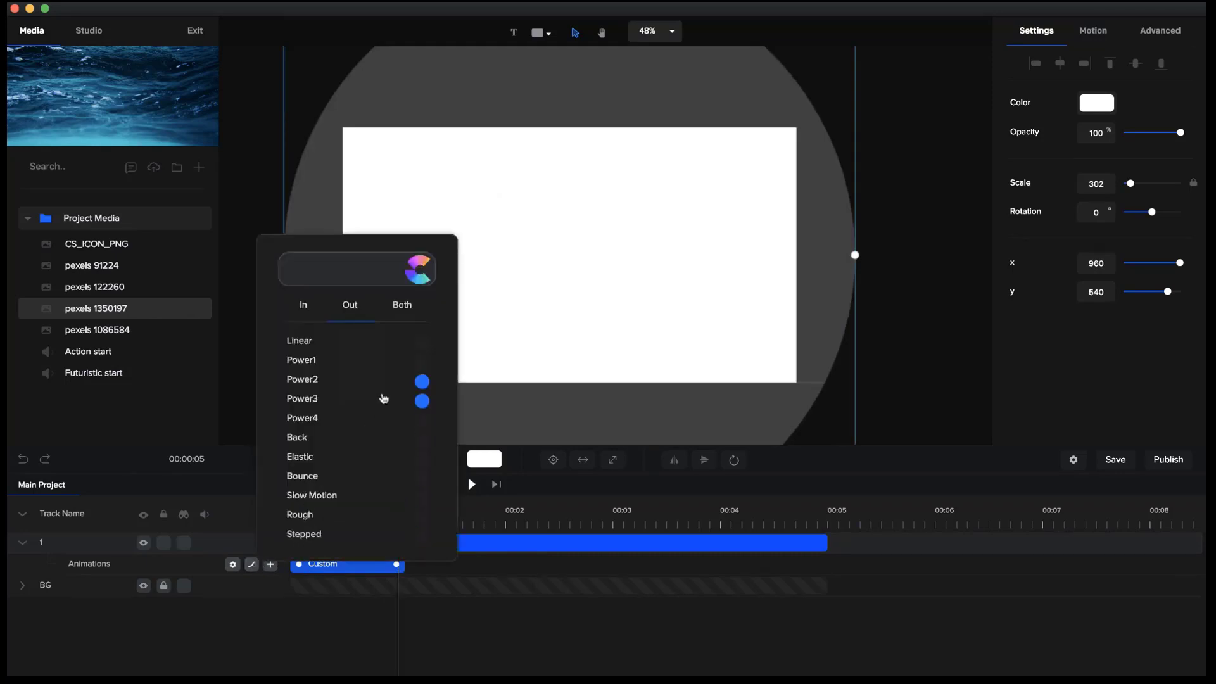
click(405, 308)
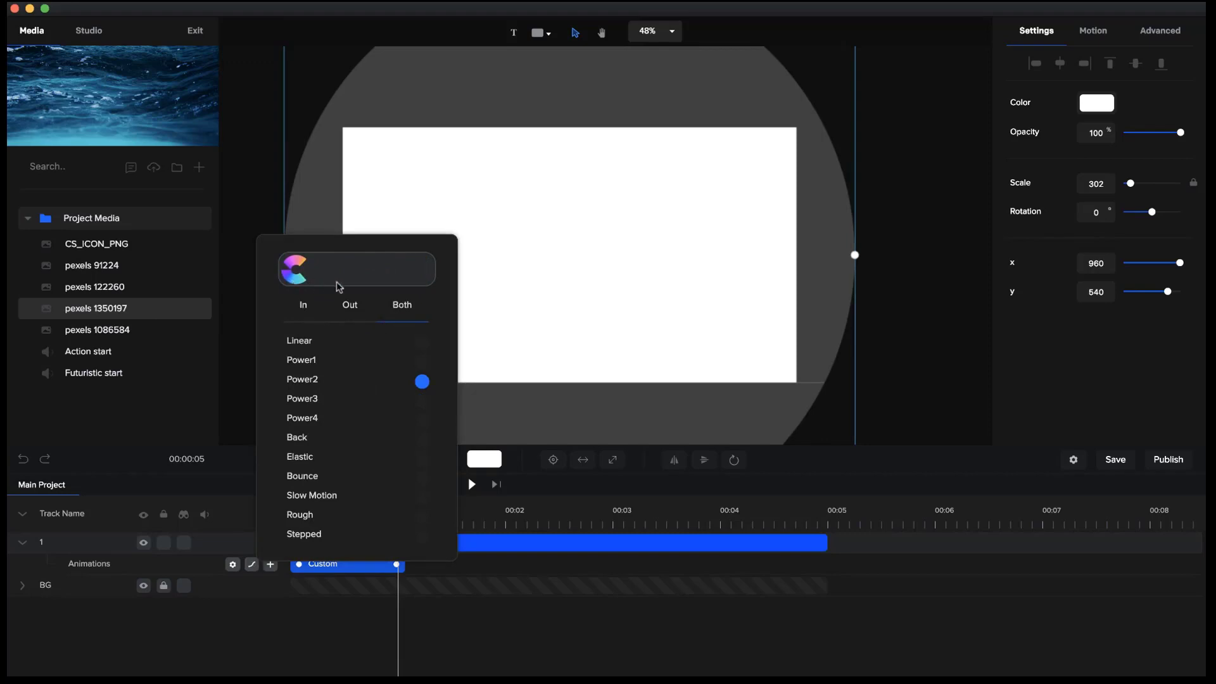
click(417, 618)
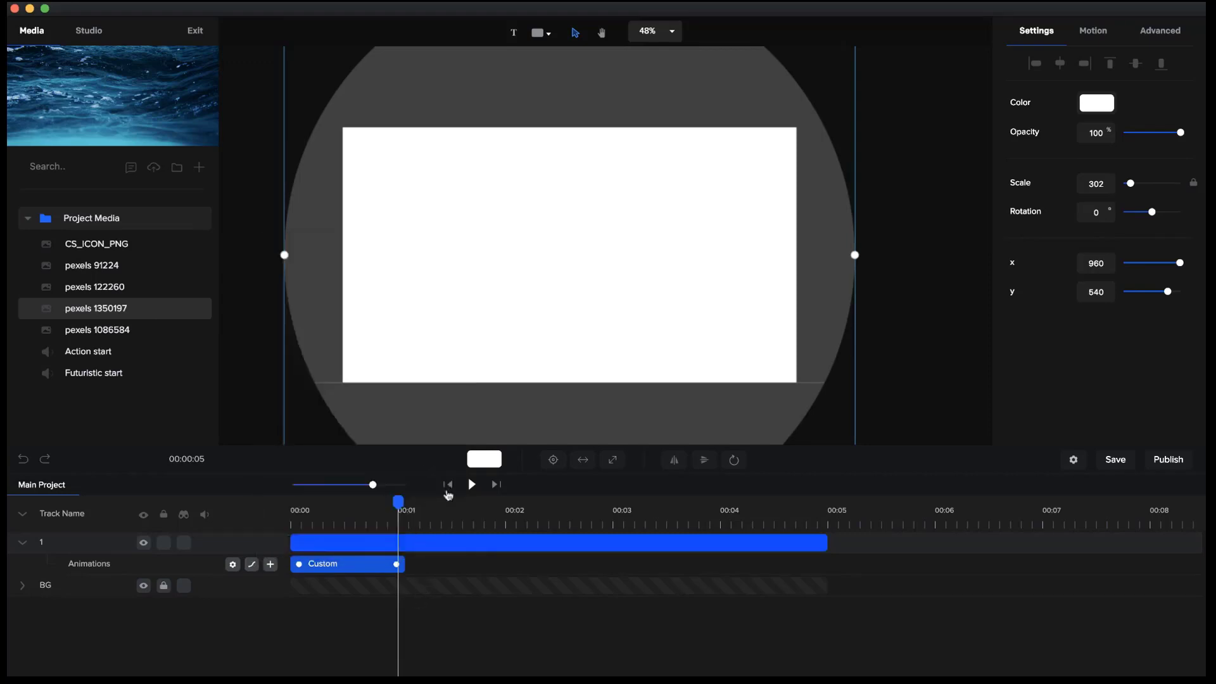
click(472, 484)
click(472, 484)
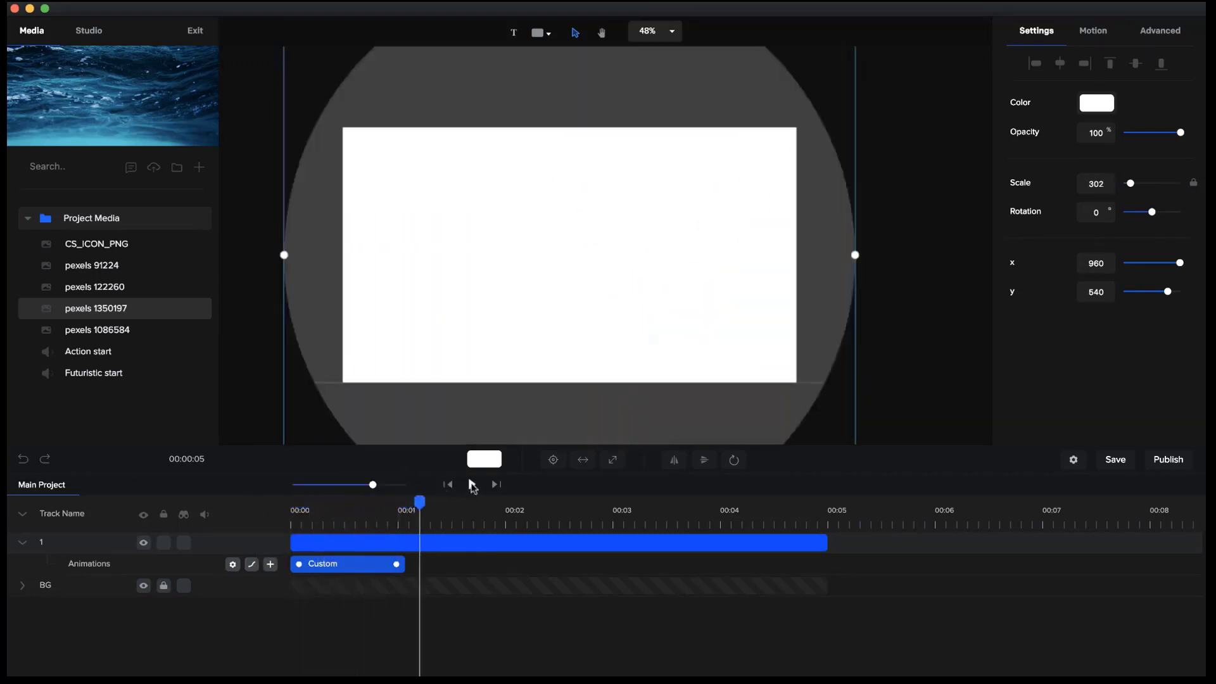
Shorten the custom animation on track 1 slightly and play it from the start
drag(397, 565, 387, 565)
drag(423, 501, 241, 521)
click(472, 486)
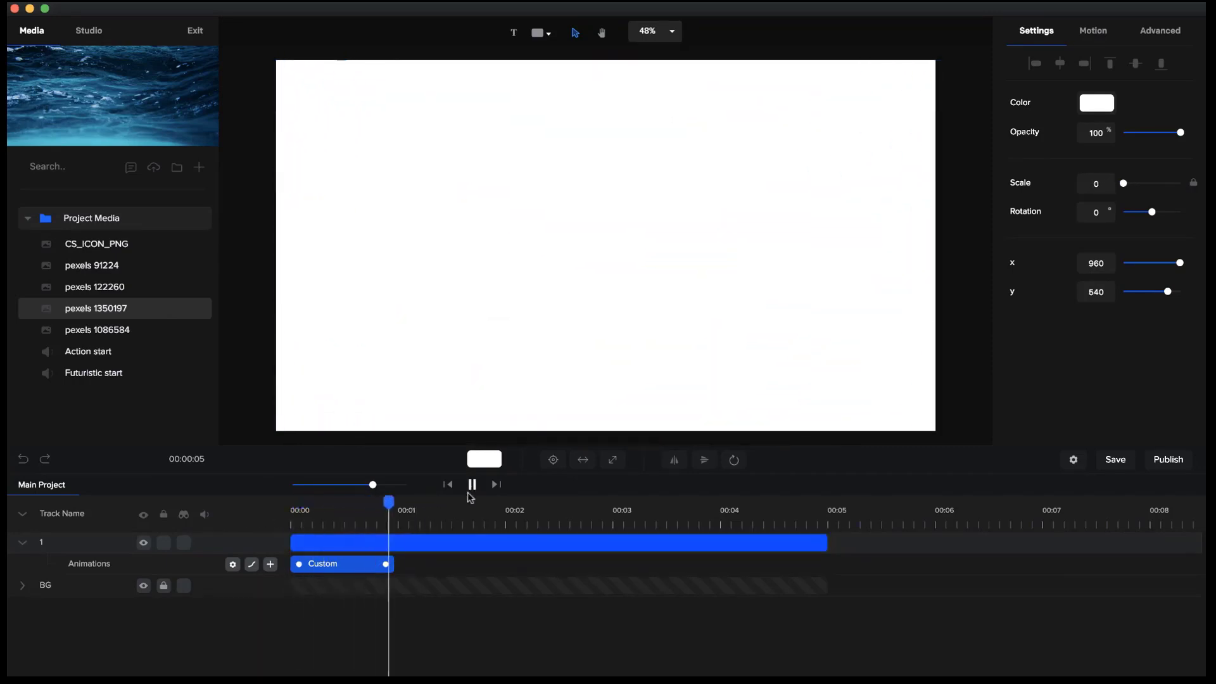
click(472, 487)
Duplicate the circle track and rename the upper copy as 2
click(27, 544)
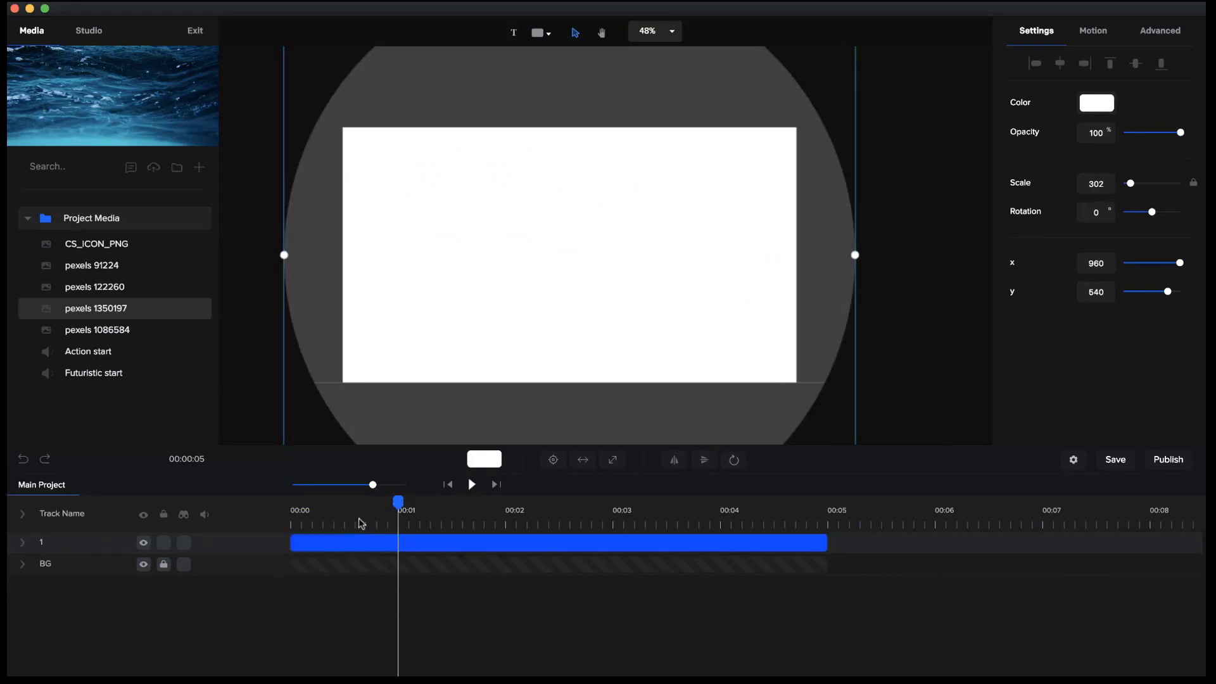
key(super+v)
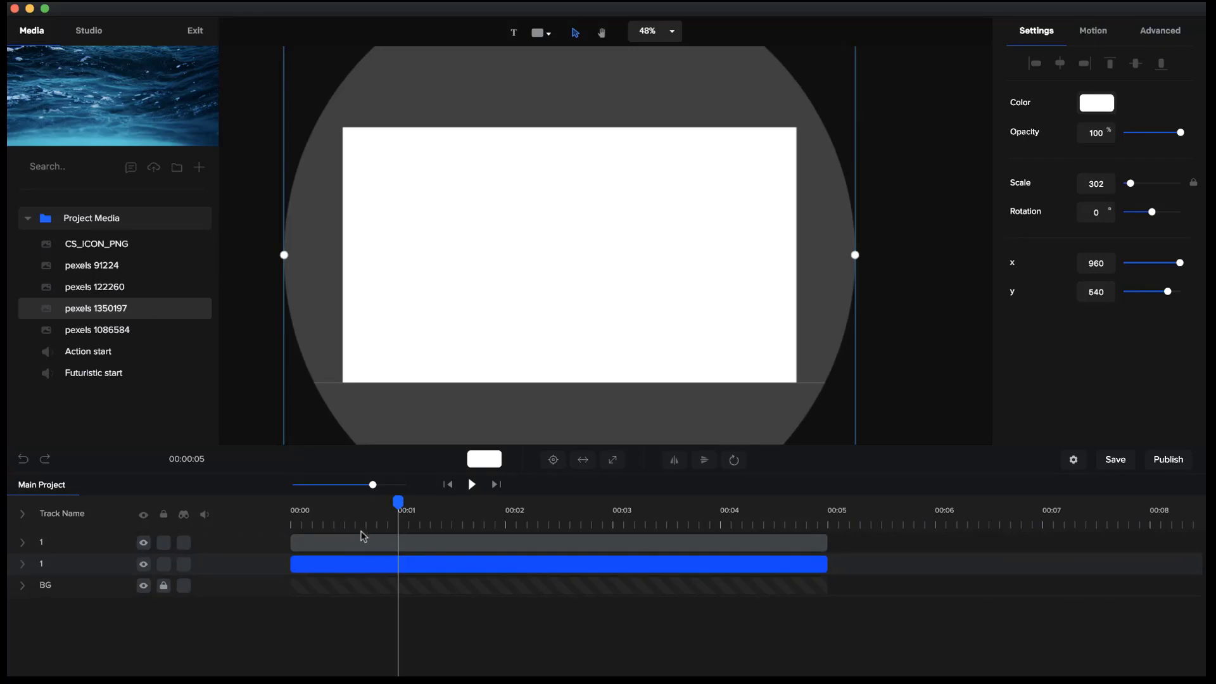
click(362, 539)
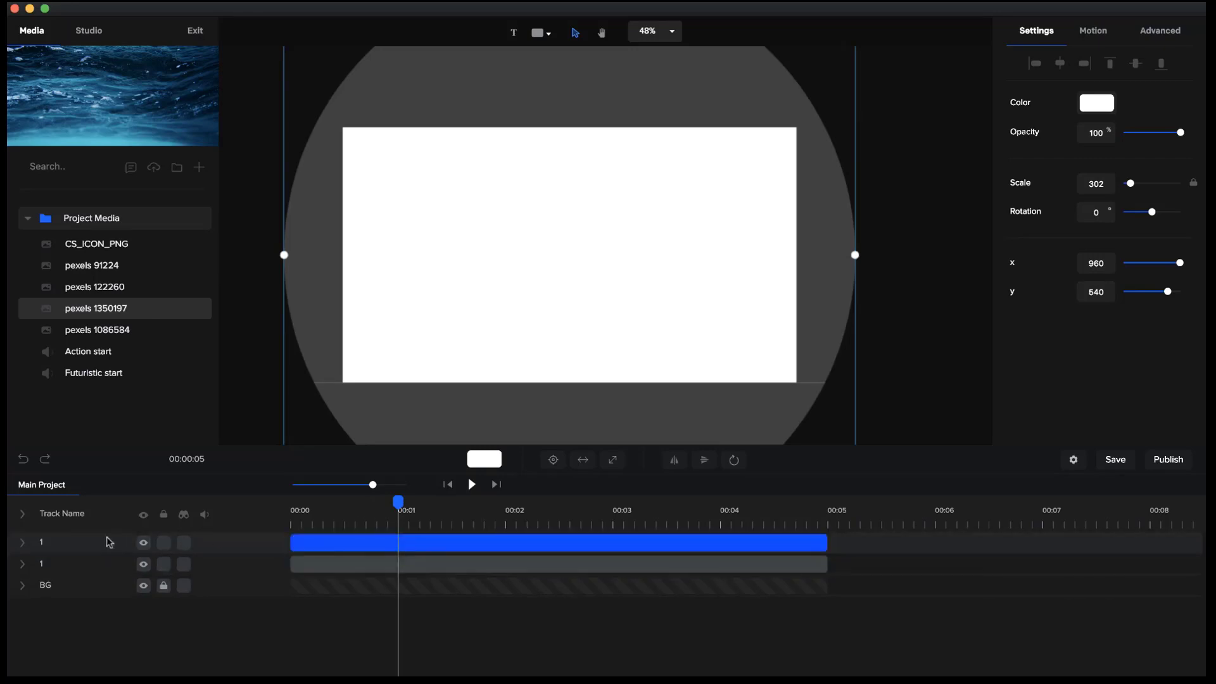
double_click(44, 544)
key(Return)
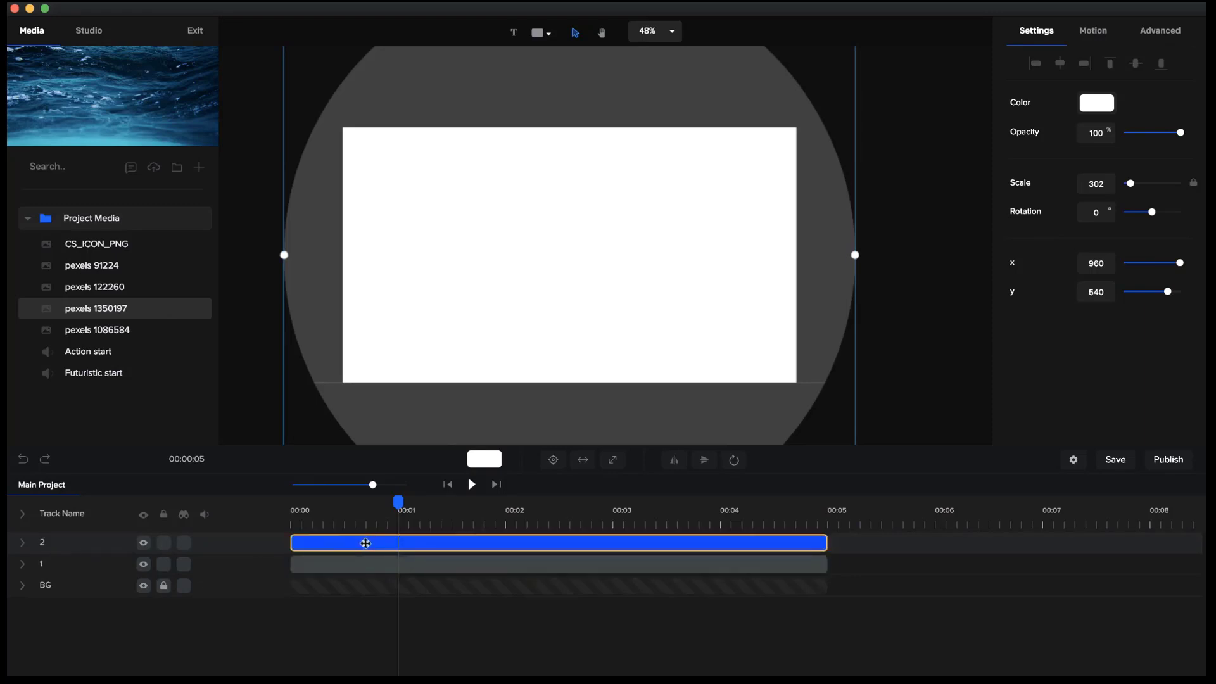
Duplicate track 2 and rename the new uppermost track as 3
key(super+d)
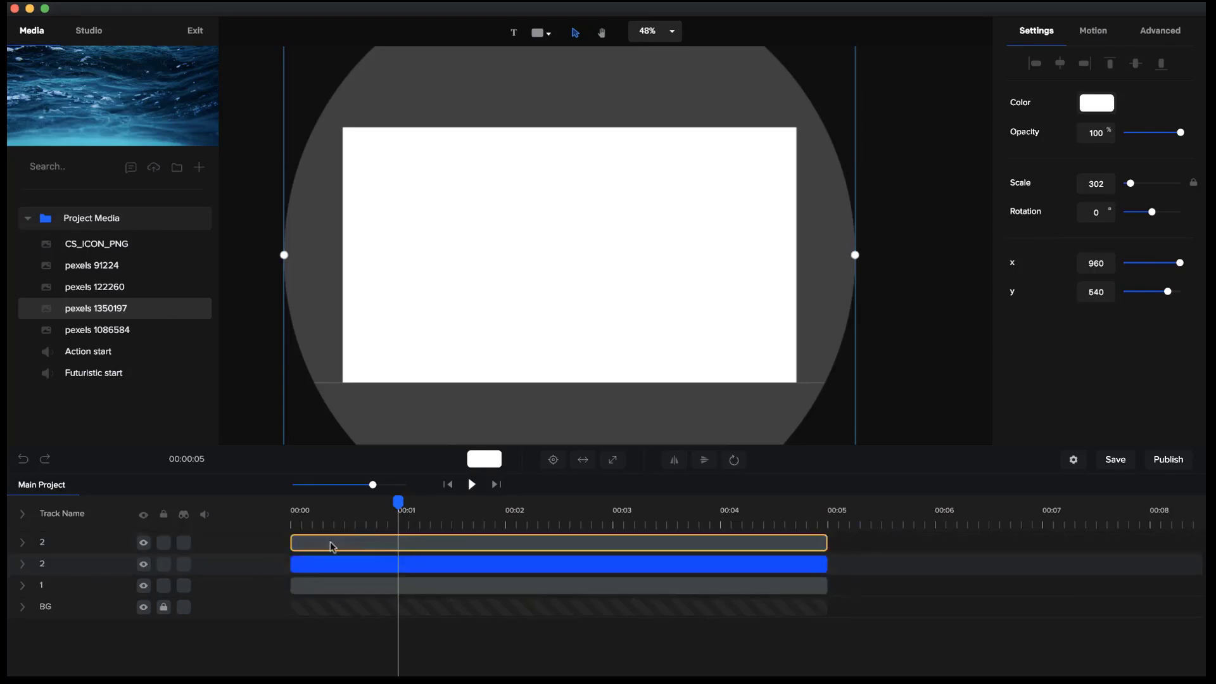
double_click(44, 543)
text(3)
key(Return)
Expand all tracks and stagger the circles, starting track 2 at about 0.33 s and track 3 at about 0.73 s
drag(398, 502, 278, 507)
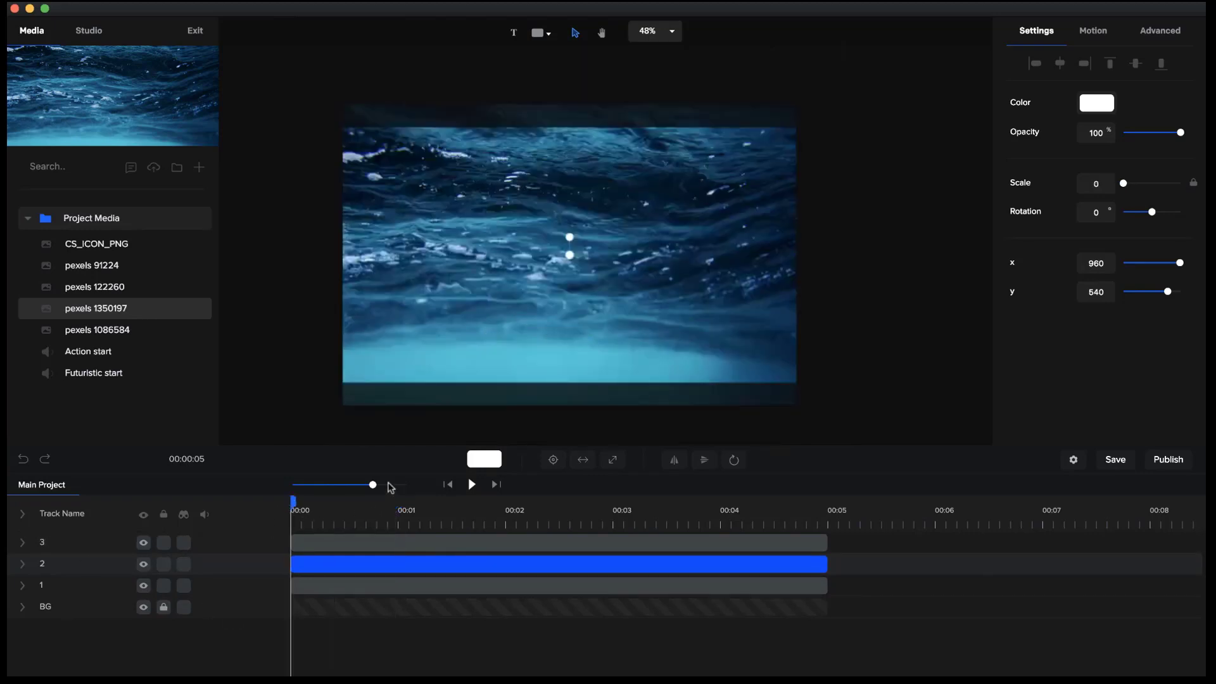
drag(378, 486, 388, 486)
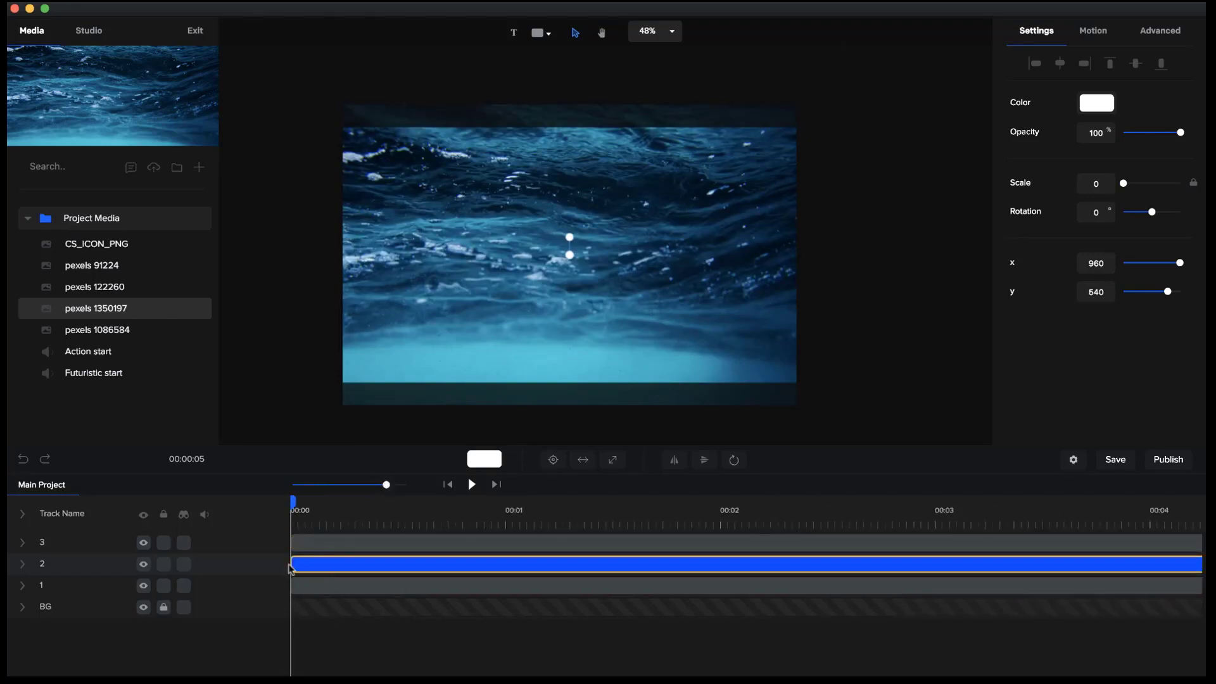
click(23, 516)
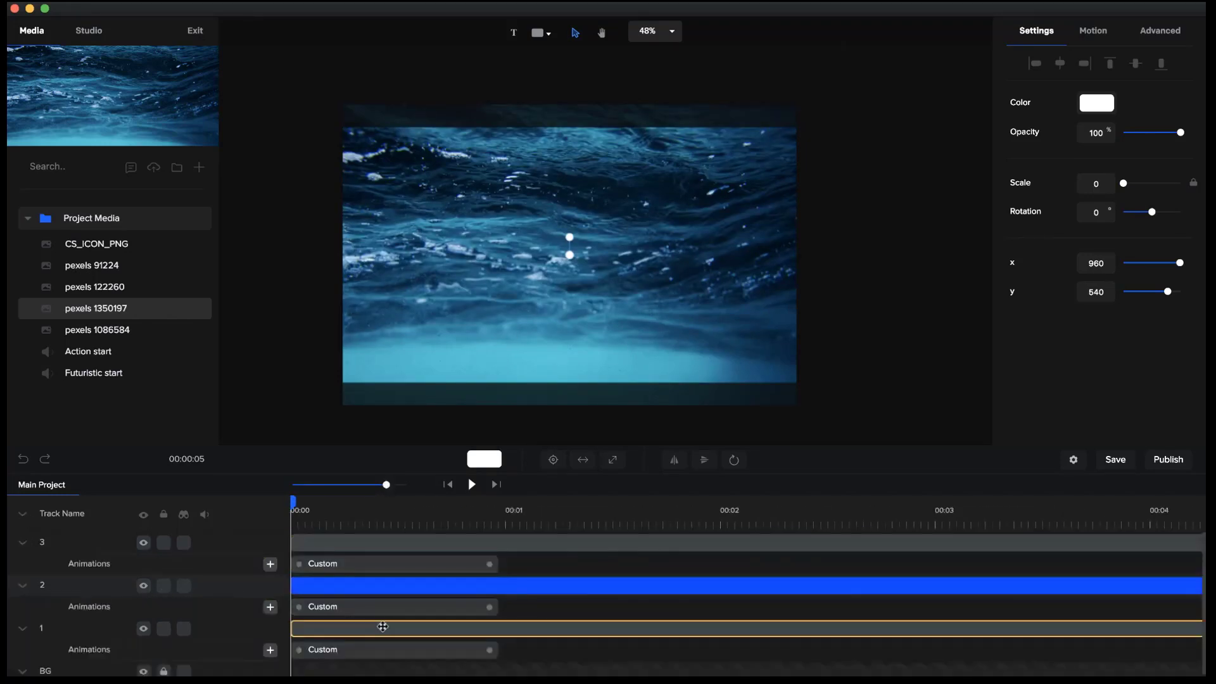
drag(304, 584, 365, 585)
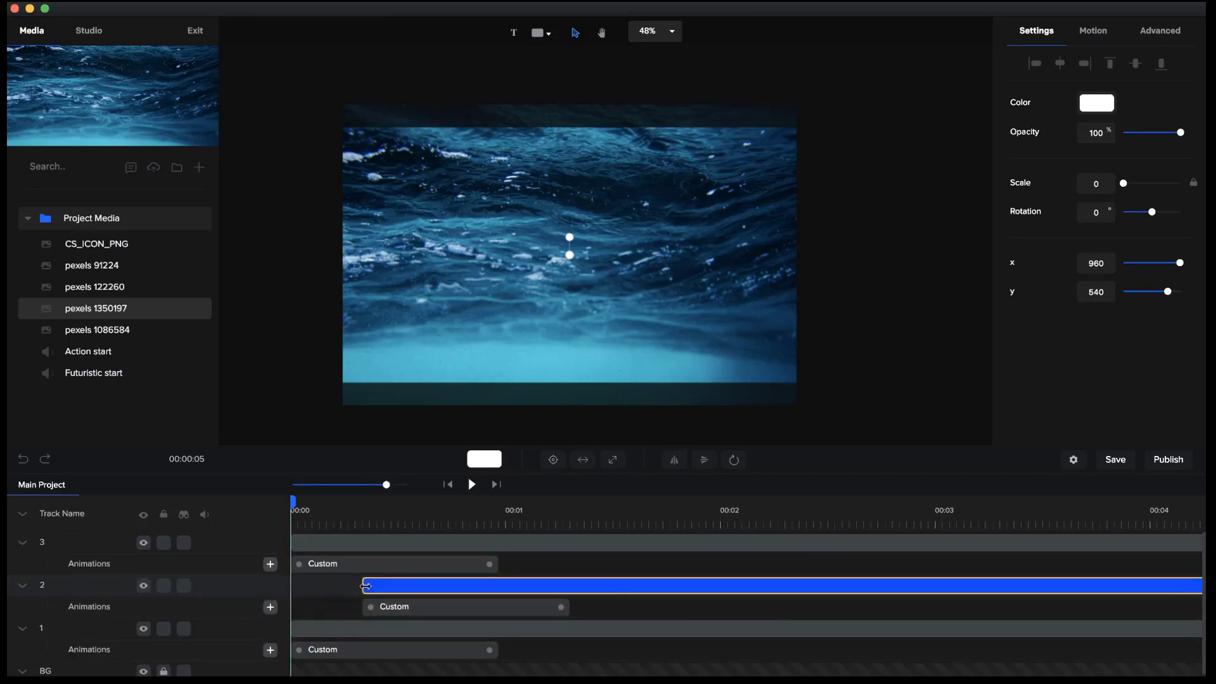
click(342, 583)
drag(294, 543, 448, 550)
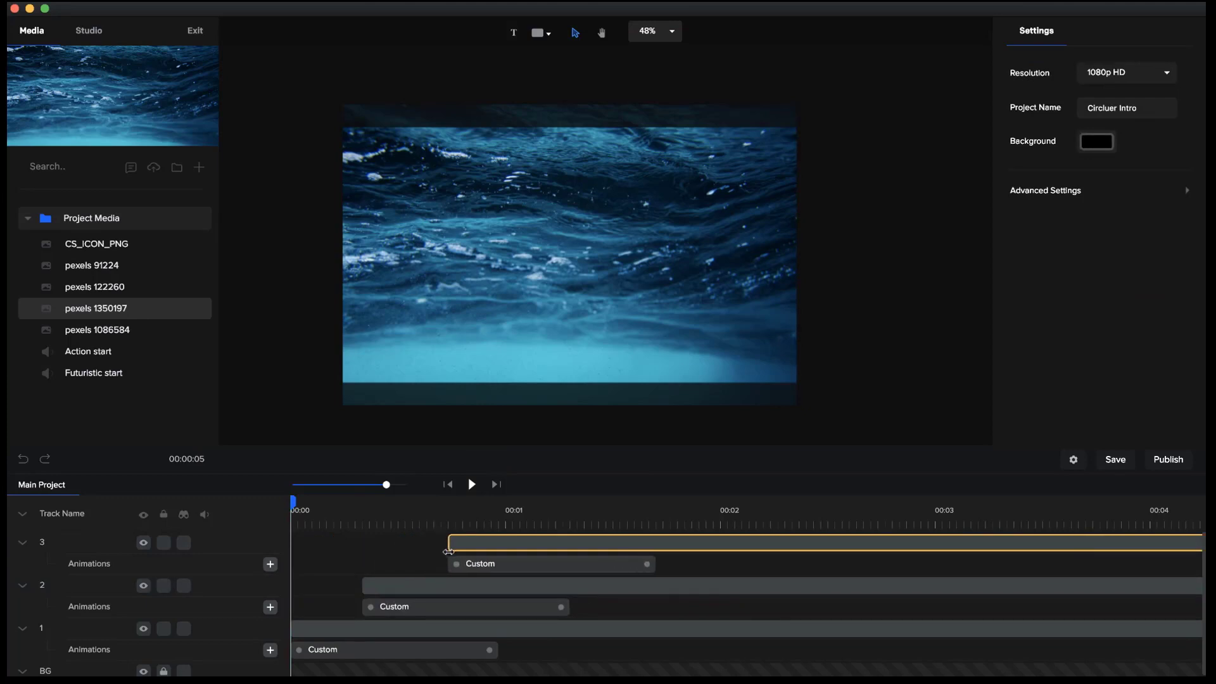
Change the fill color of the circle on track 2 to light gray
click(419, 519)
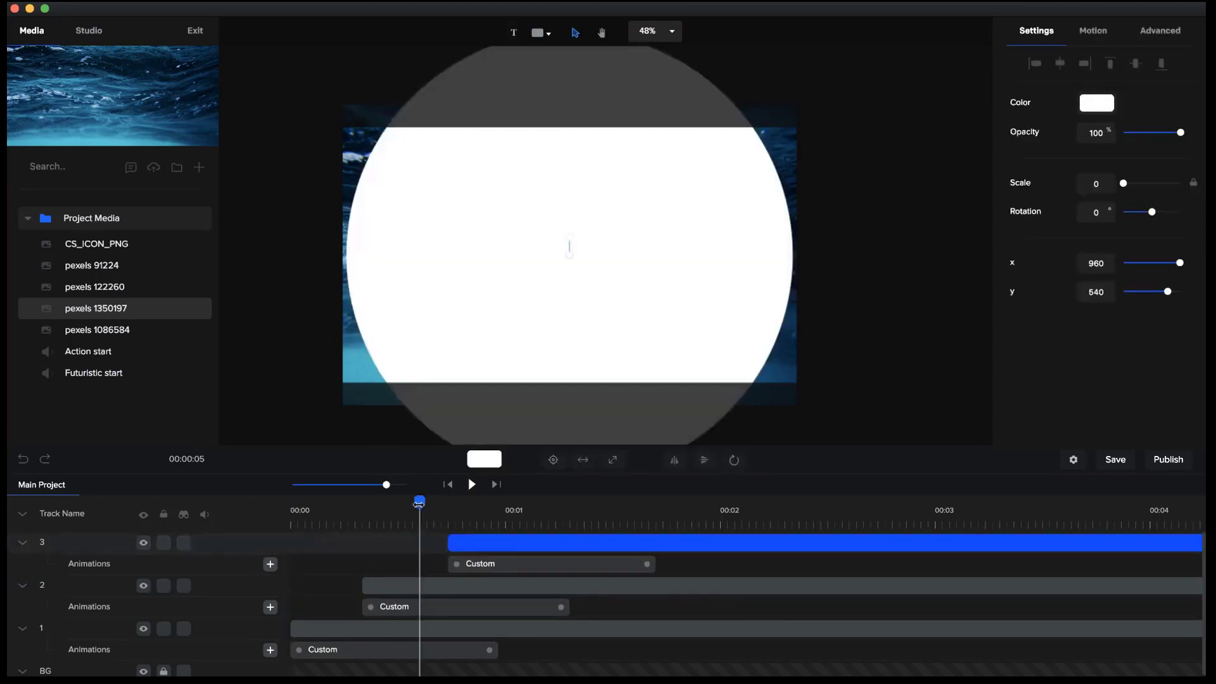
click(487, 585)
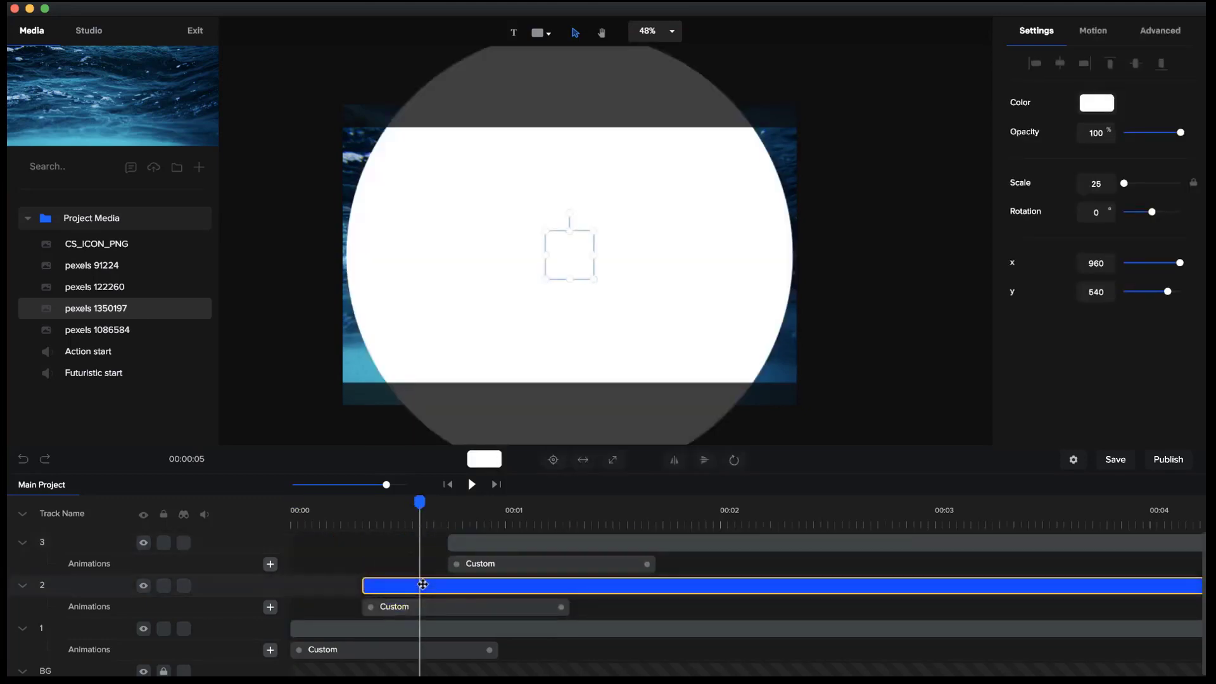
click(493, 462)
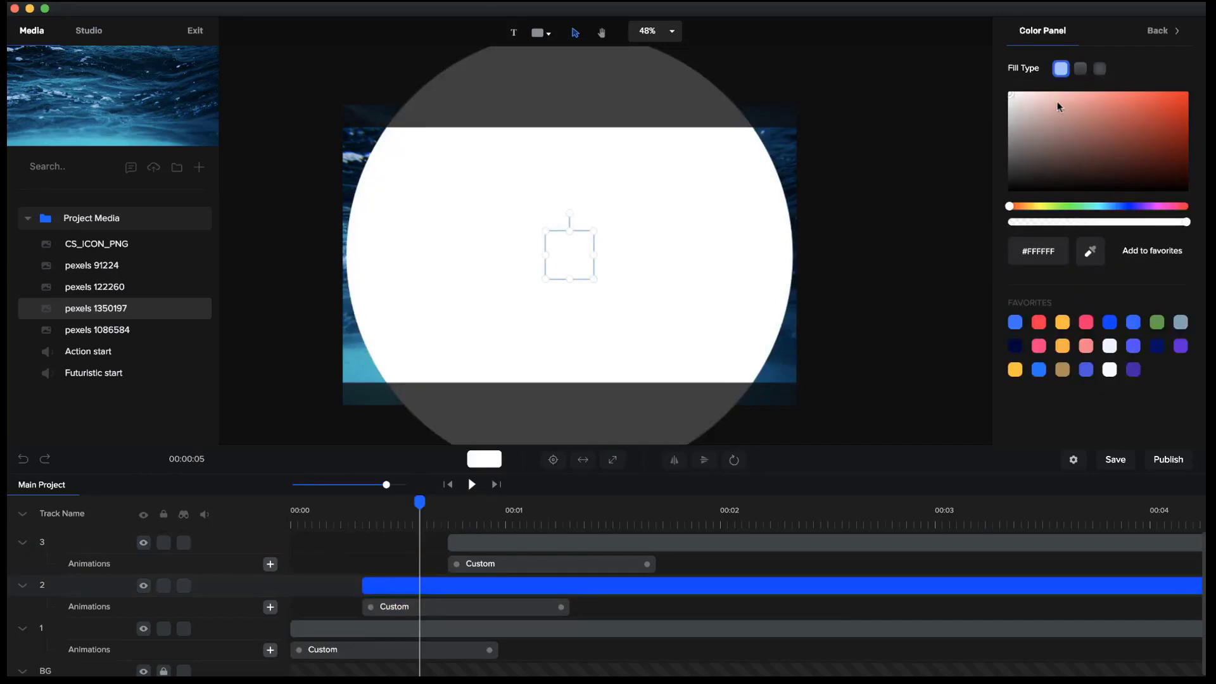
drag(1059, 106, 1006, 108)
Give the circle on track 3 a linear gradient fill from bright blue to light blue (#00BCFF)
click(597, 504)
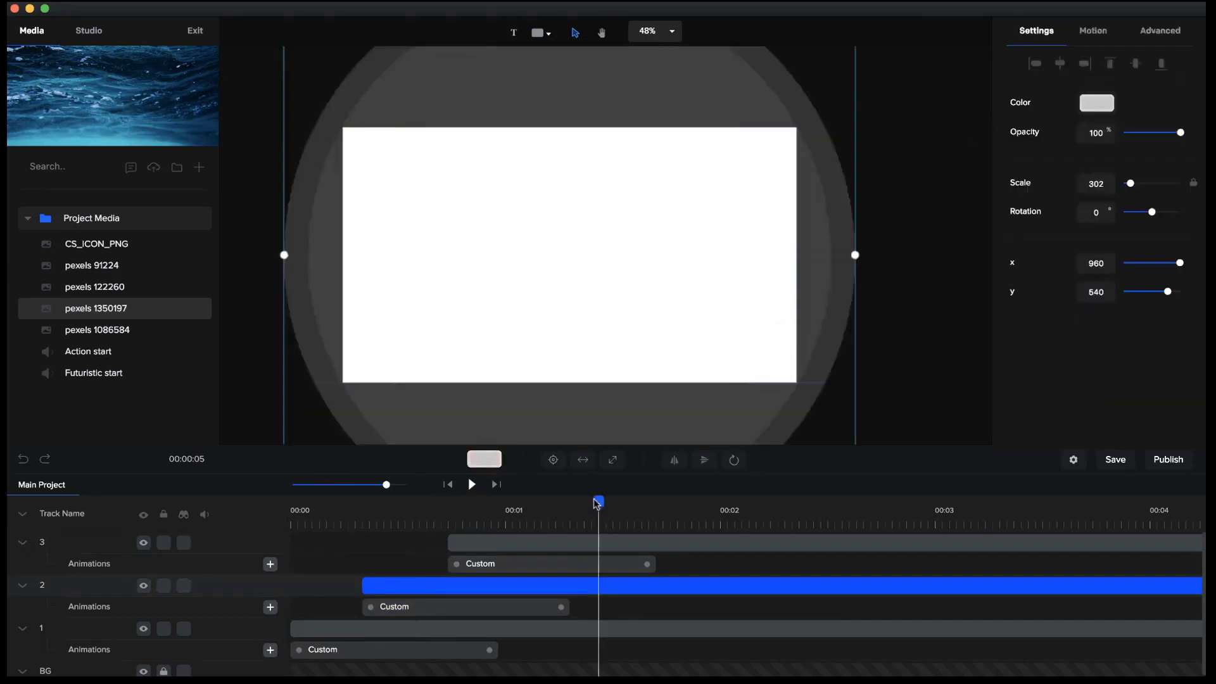
click(682, 535)
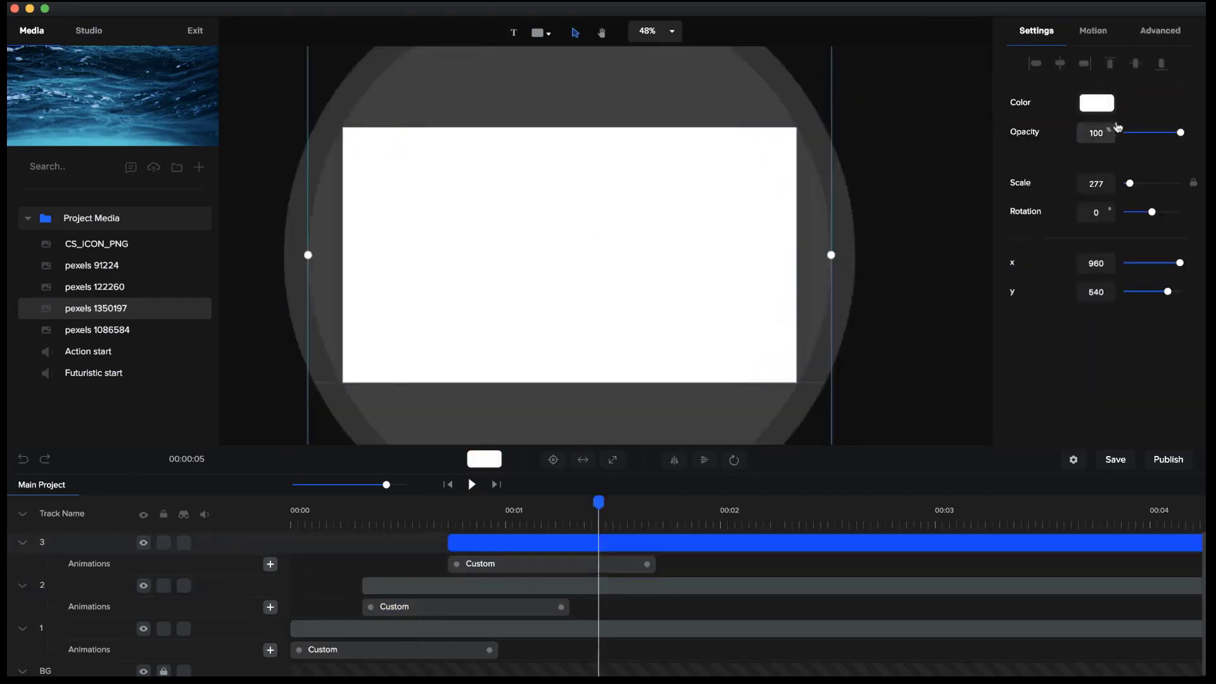
click(1105, 112)
click(1081, 68)
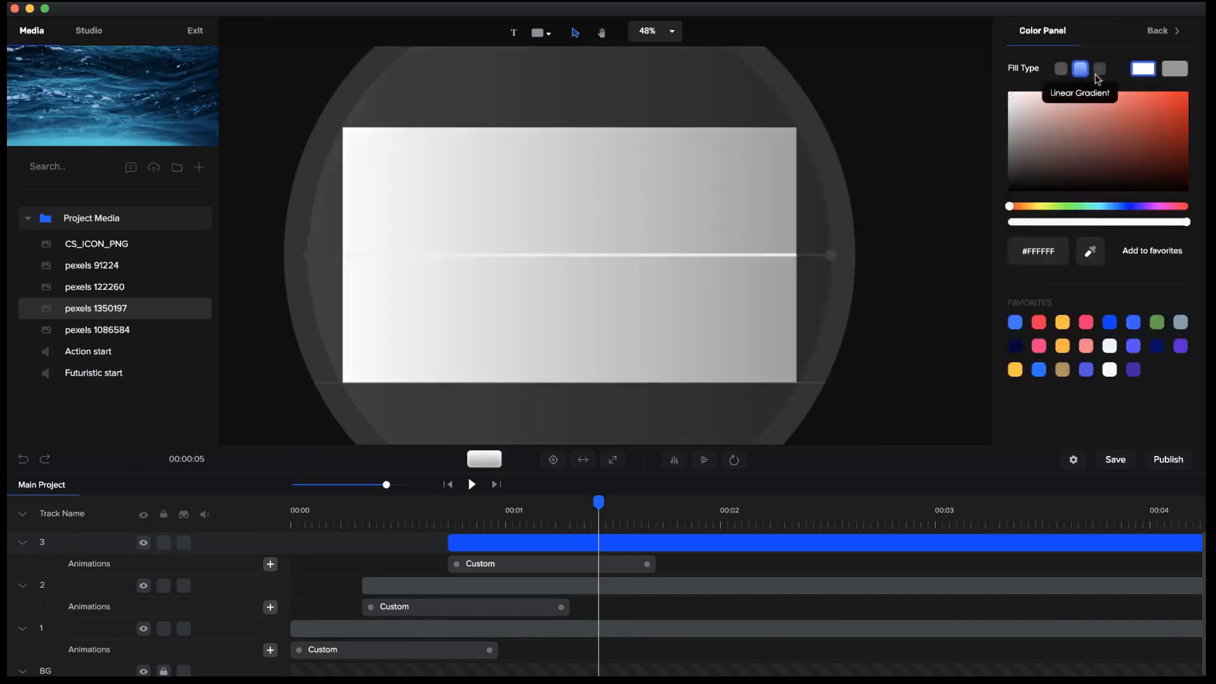
click(1120, 207)
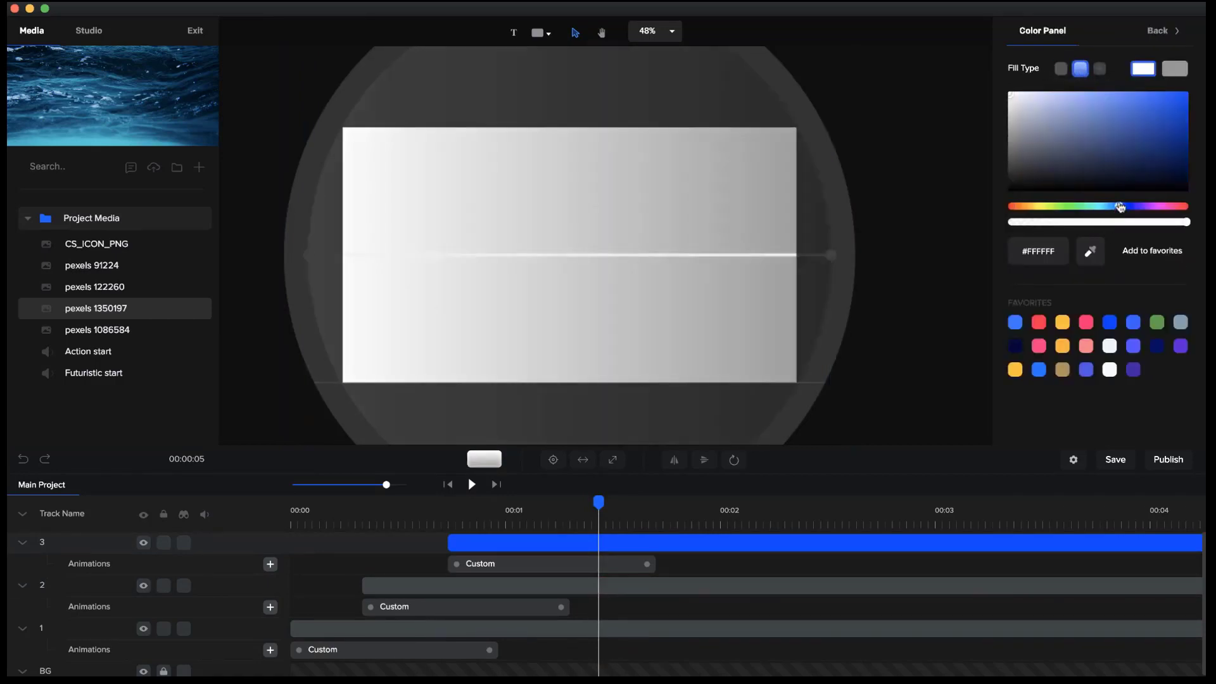
click(1164, 133)
click(1176, 69)
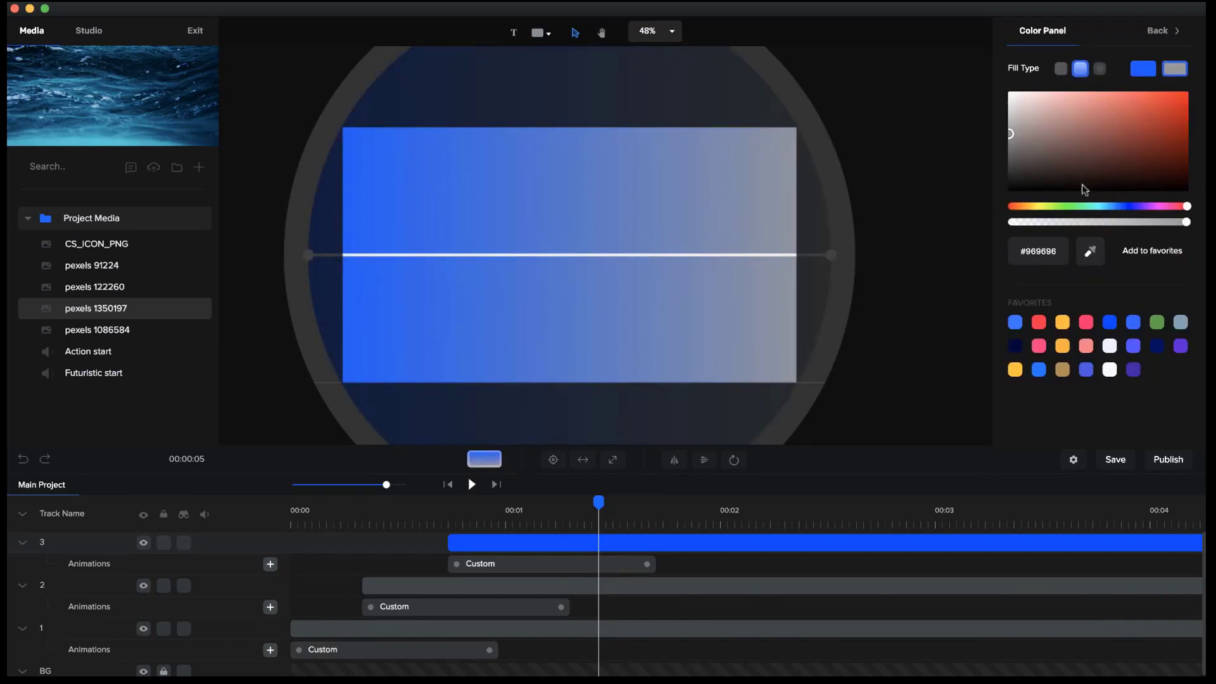
click(1107, 208)
drag(1175, 124, 1205, 77)
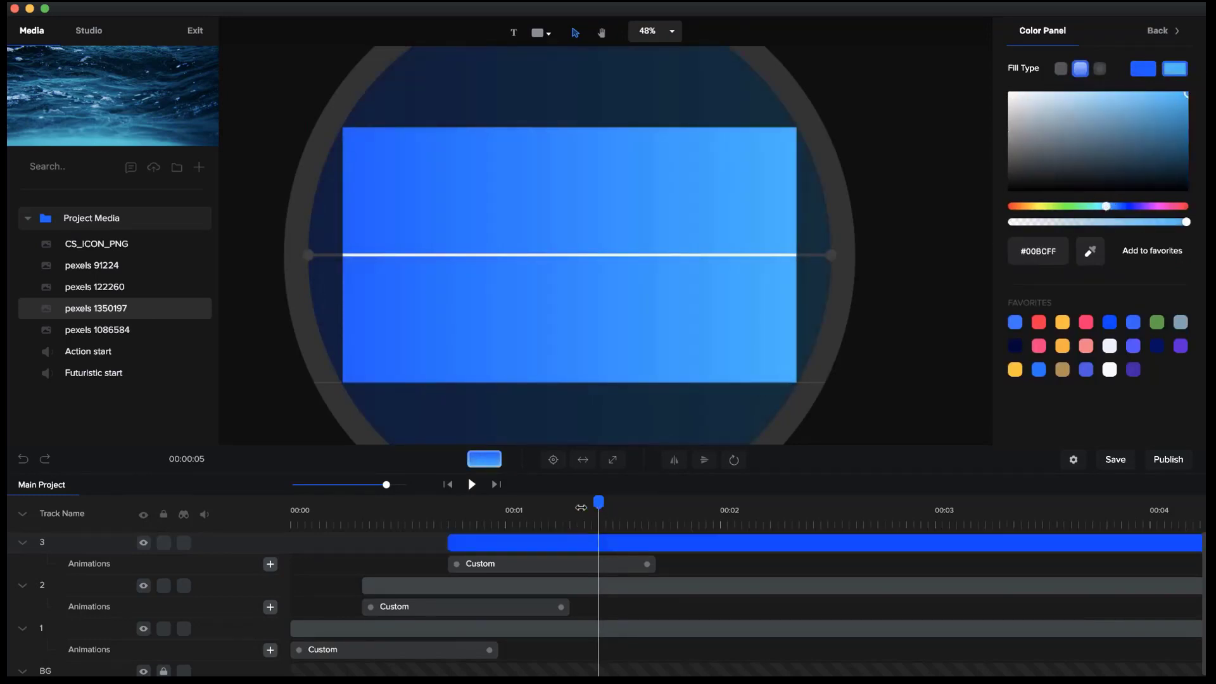
Scrub through the staggered circle animations and play them from the start to check their timing
drag(581, 507, 390, 498)
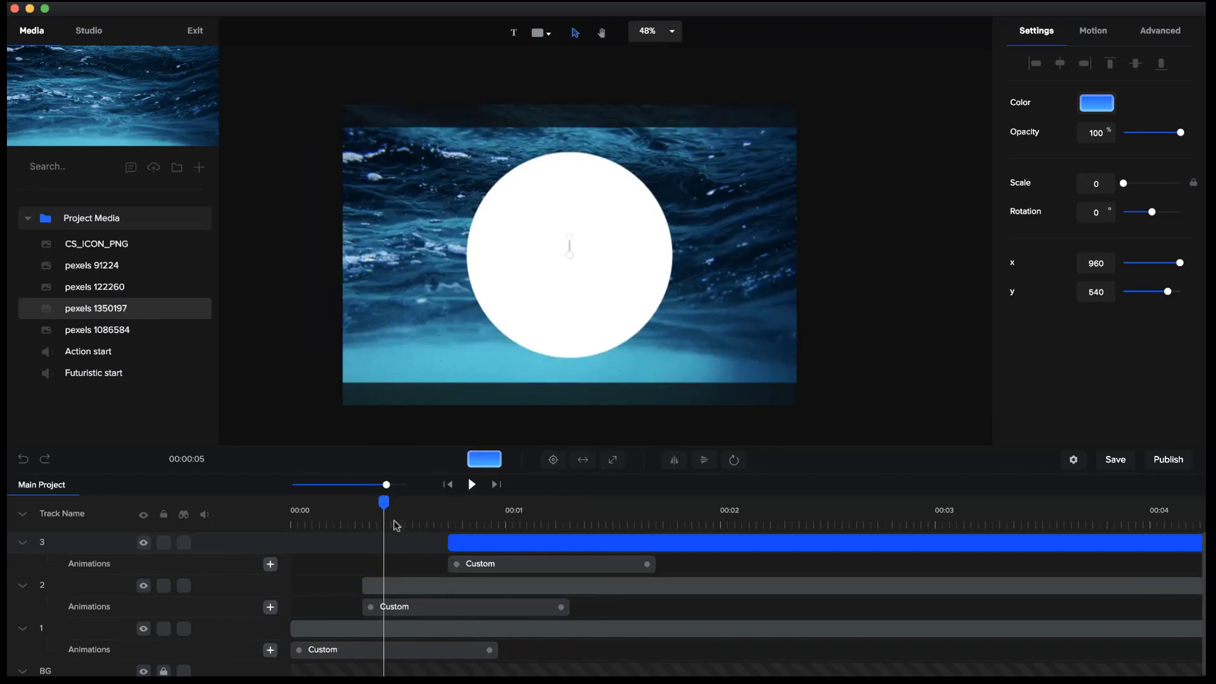
drag(385, 503, 513, 506)
drag(232, 520, 109, 528)
click(473, 484)
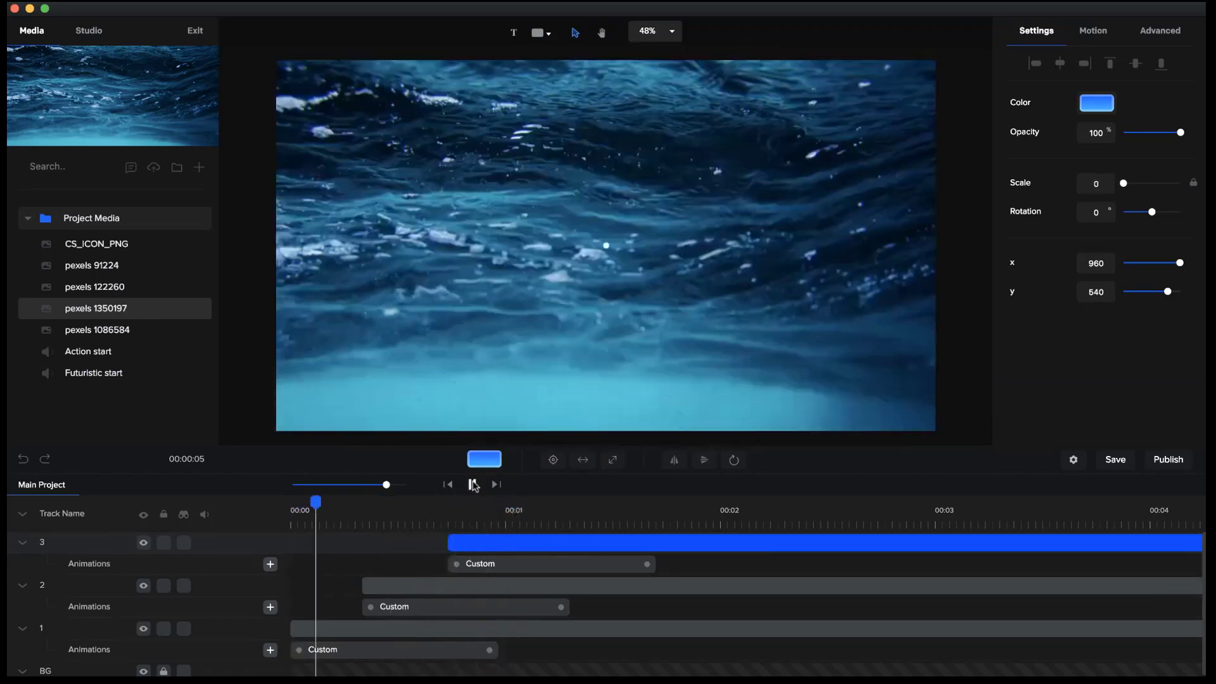
click(473, 484)
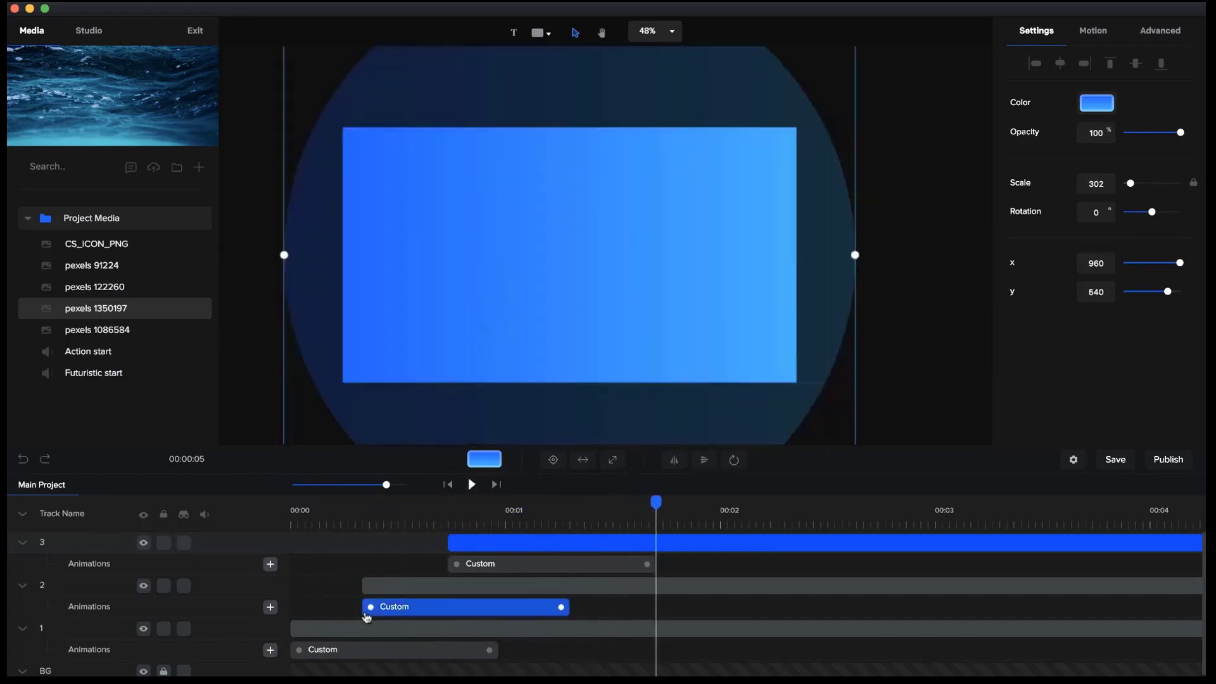
Move the start of track 2 to about 0.2 s and track 3 to about 0.4 s, and preview the animation
click(370, 501)
click(366, 586)
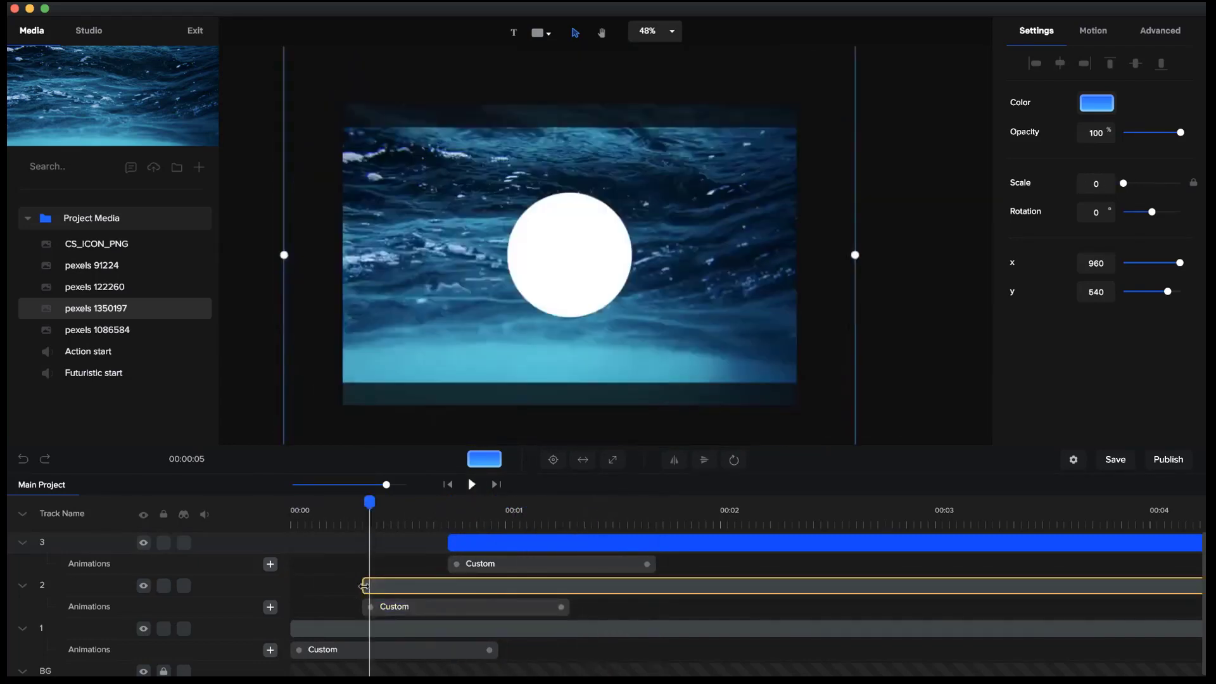
drag(365, 585, 334, 586)
click(455, 541)
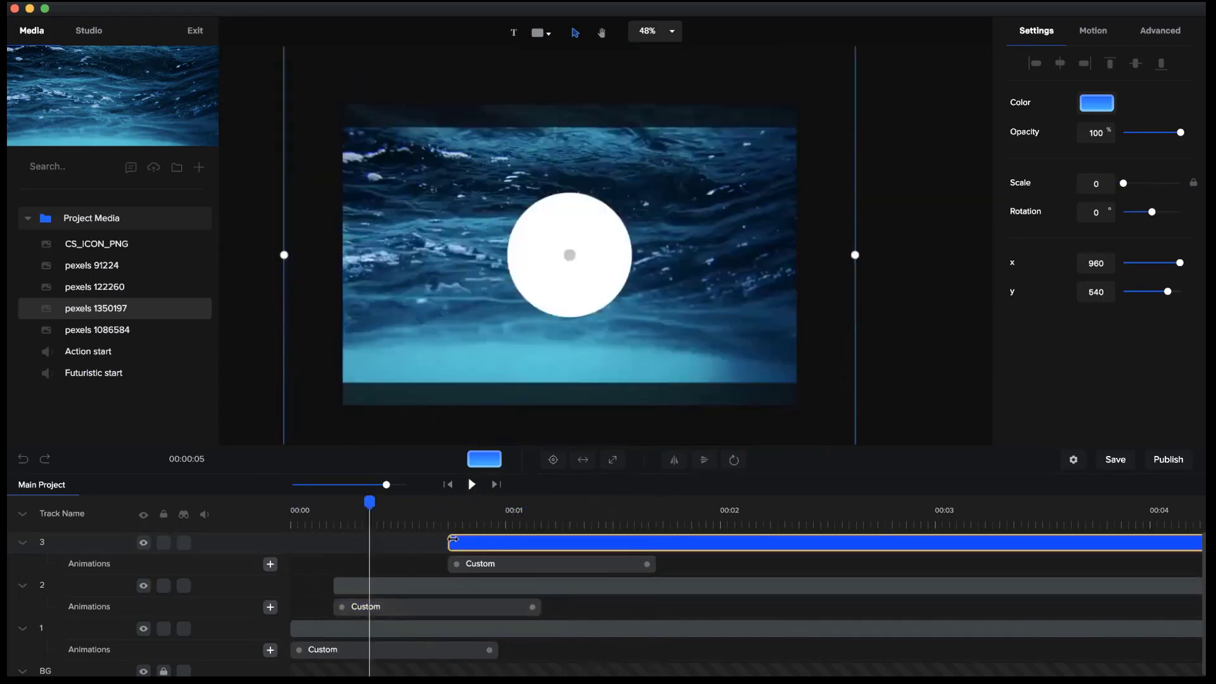
drag(454, 539, 378, 539)
click(471, 484)
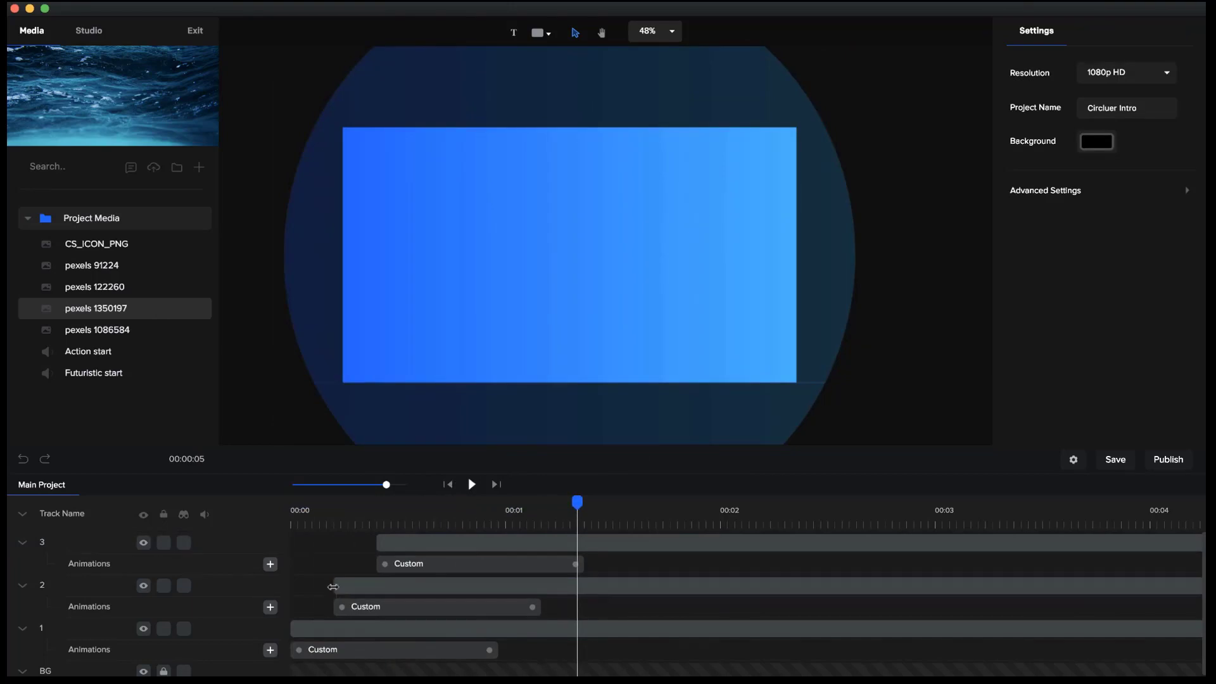
Shift the start of track 2 to about 0.27 s and track 3 to about 0.53 s, and replay the intro
drag(333, 586, 348, 587)
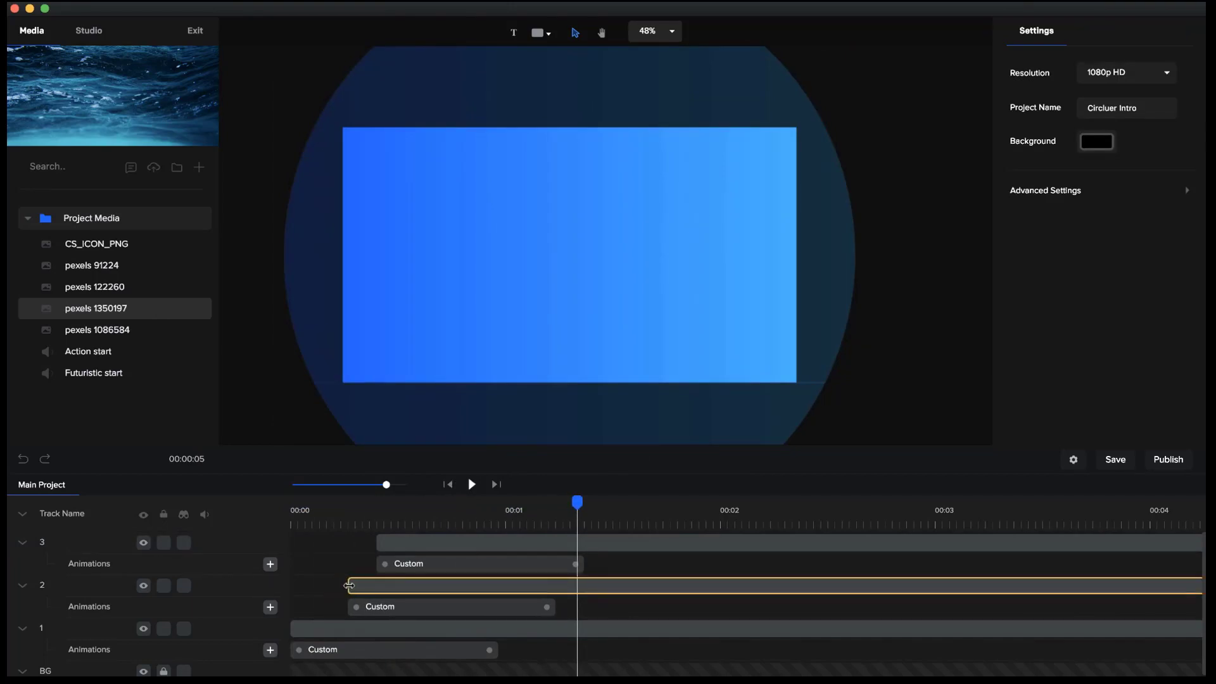
drag(394, 539, 406, 540)
click(408, 540)
click(422, 514)
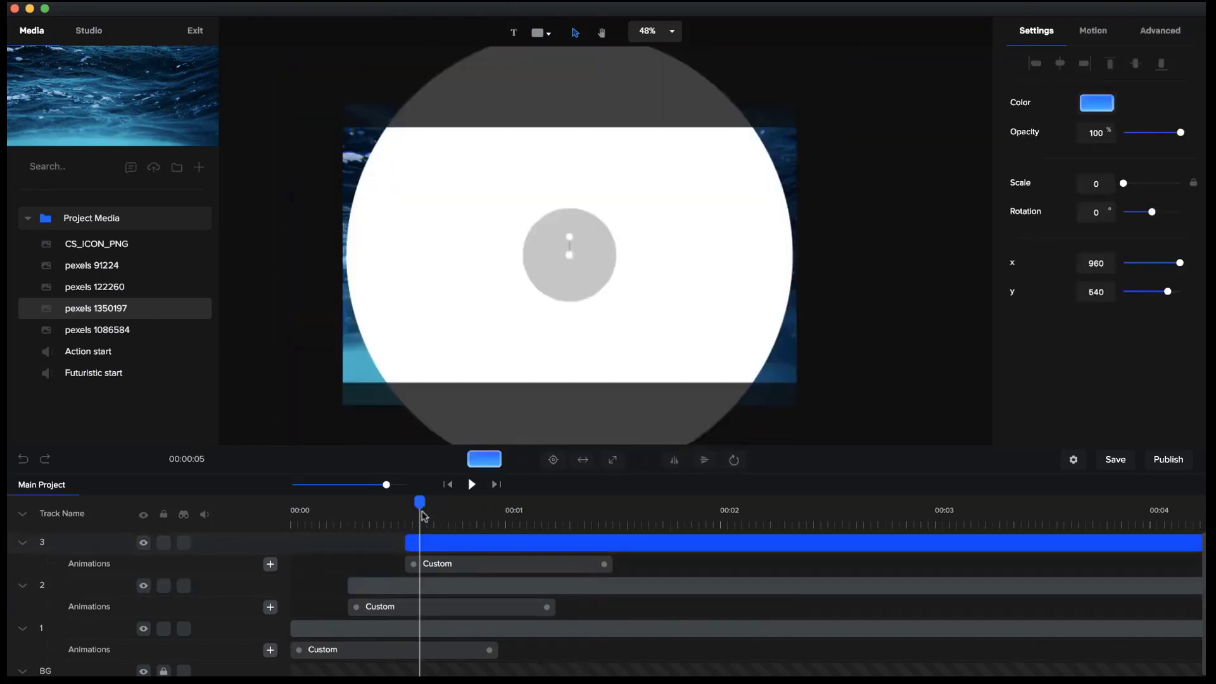
click(472, 484)
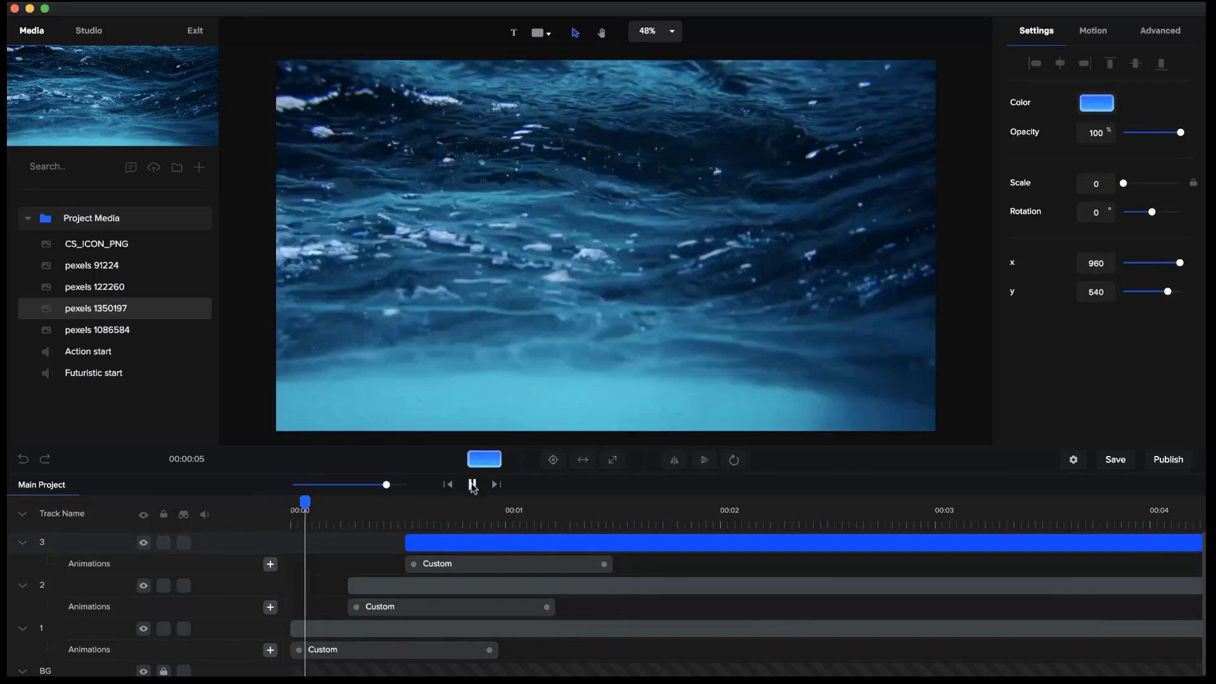
click(472, 485)
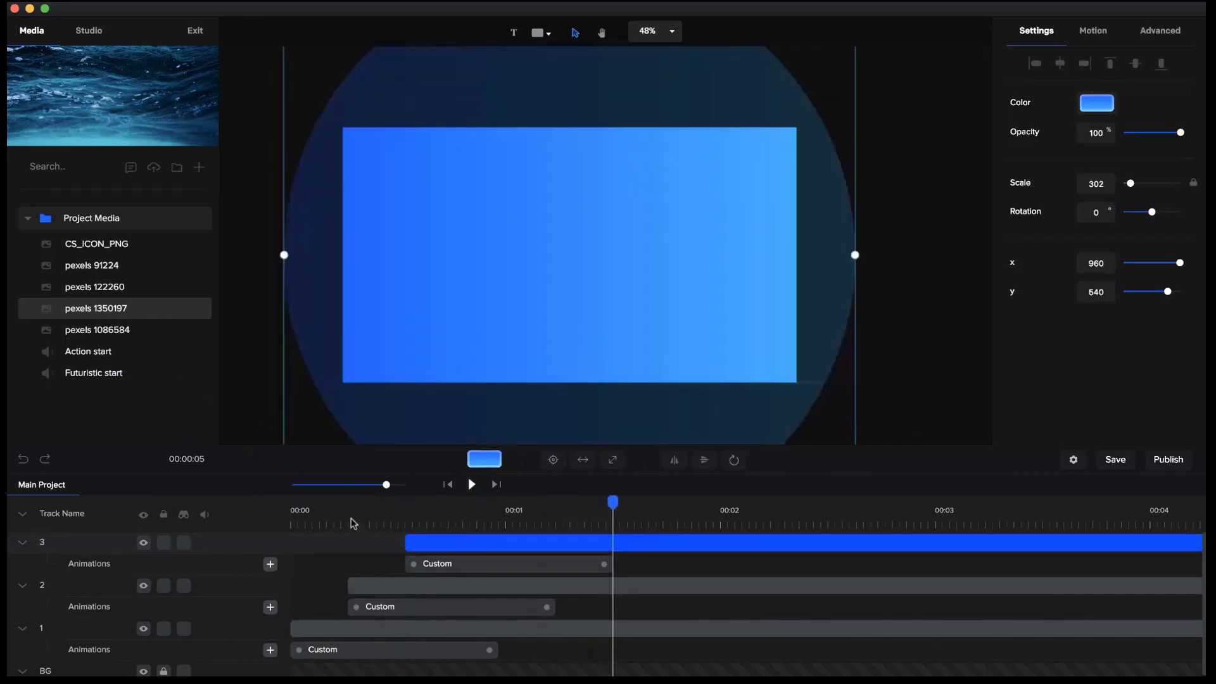
Add the pexels 1086584 jellyfish image at about 0.3 s and scale it to fill the frame
click(355, 523)
click(368, 585)
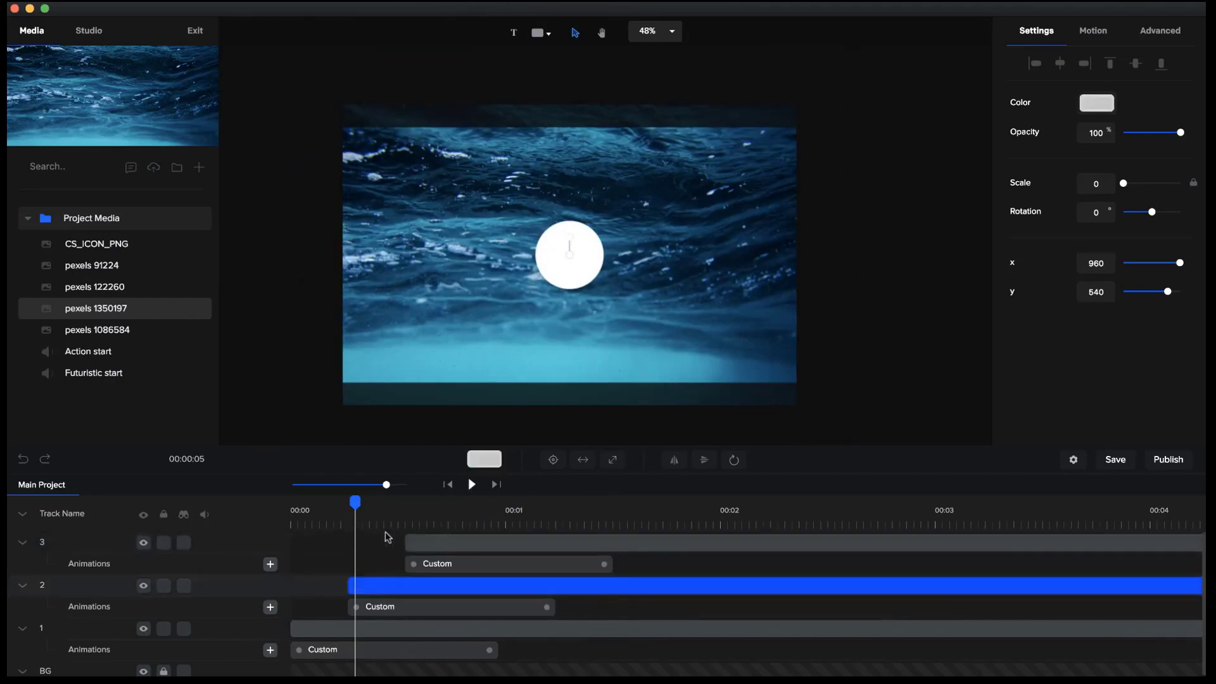
click(139, 338)
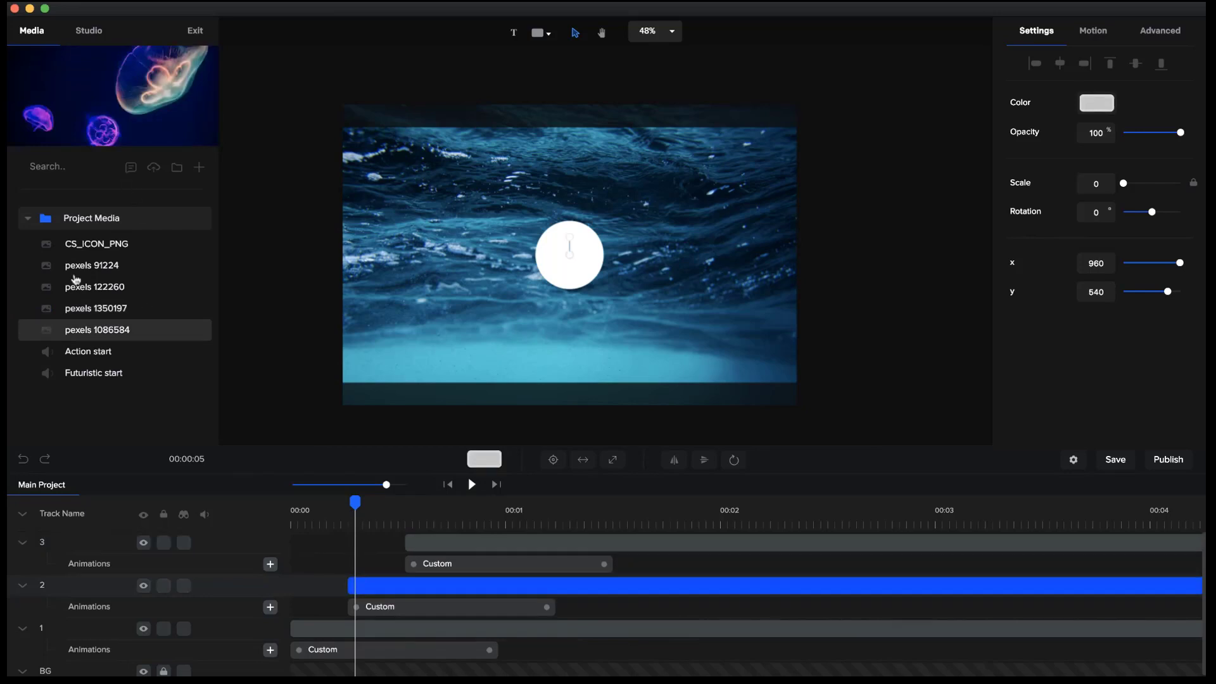
drag(110, 336, 484, 275)
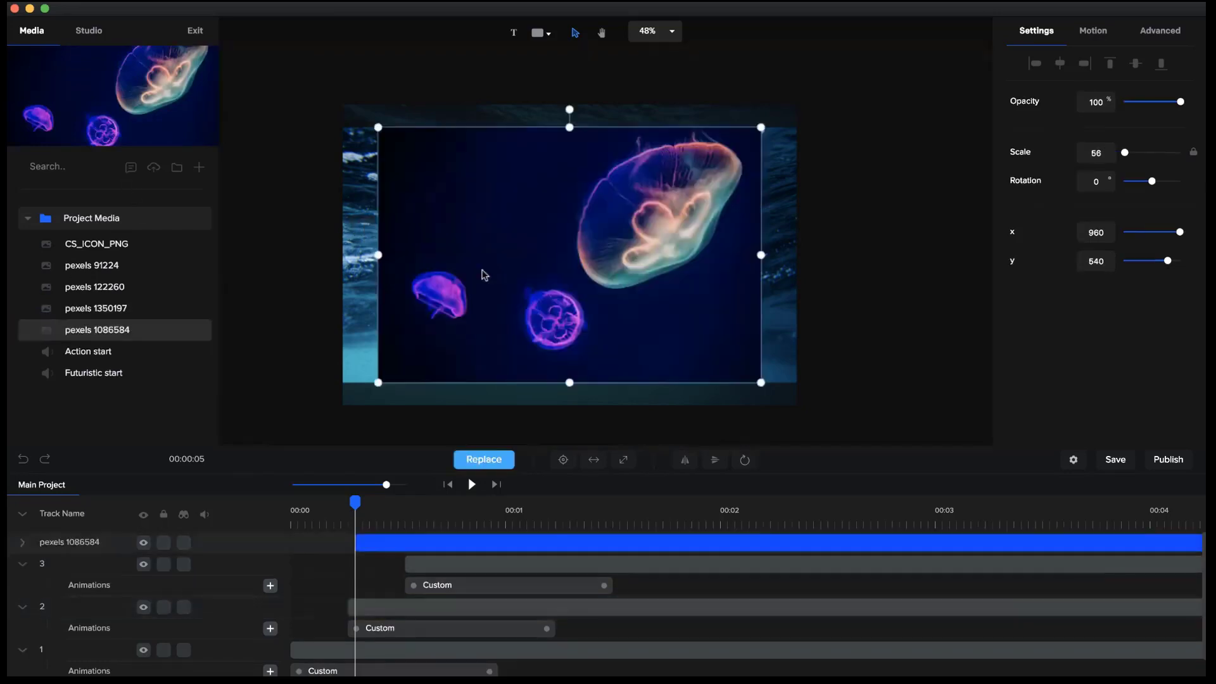
click(623, 462)
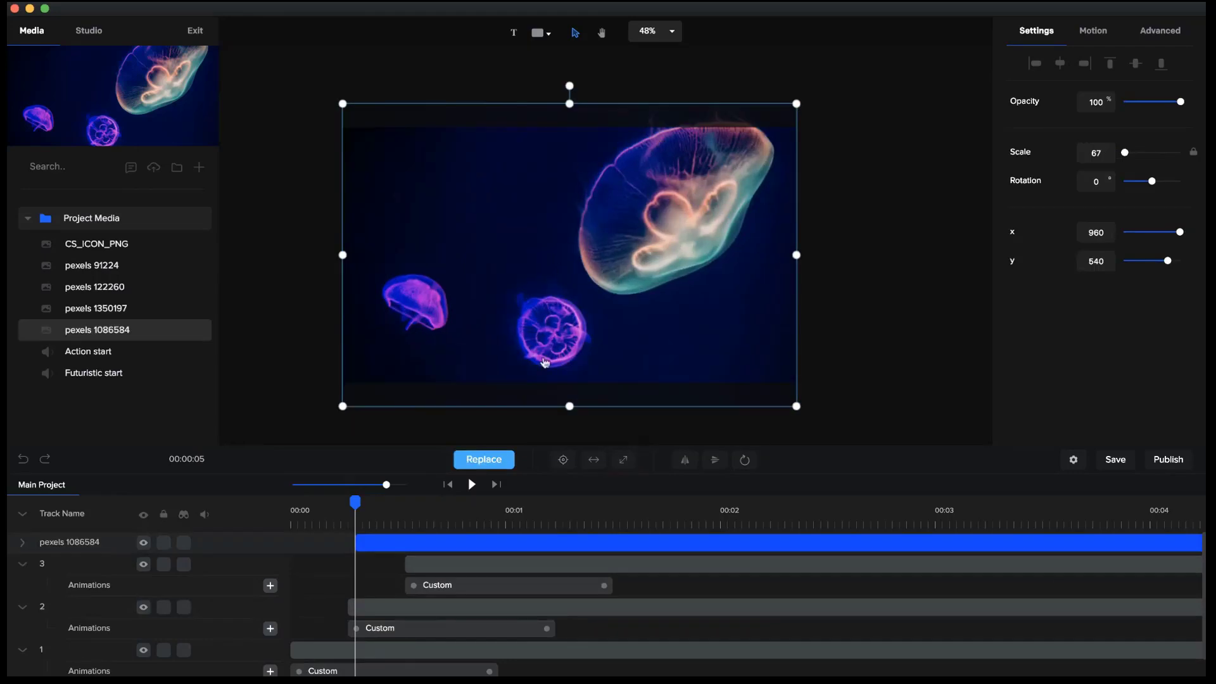
Align the jellyfish image's start with track 2 and place its layer between tracks 3 and 2
drag(406, 545, 392, 545)
click(23, 516)
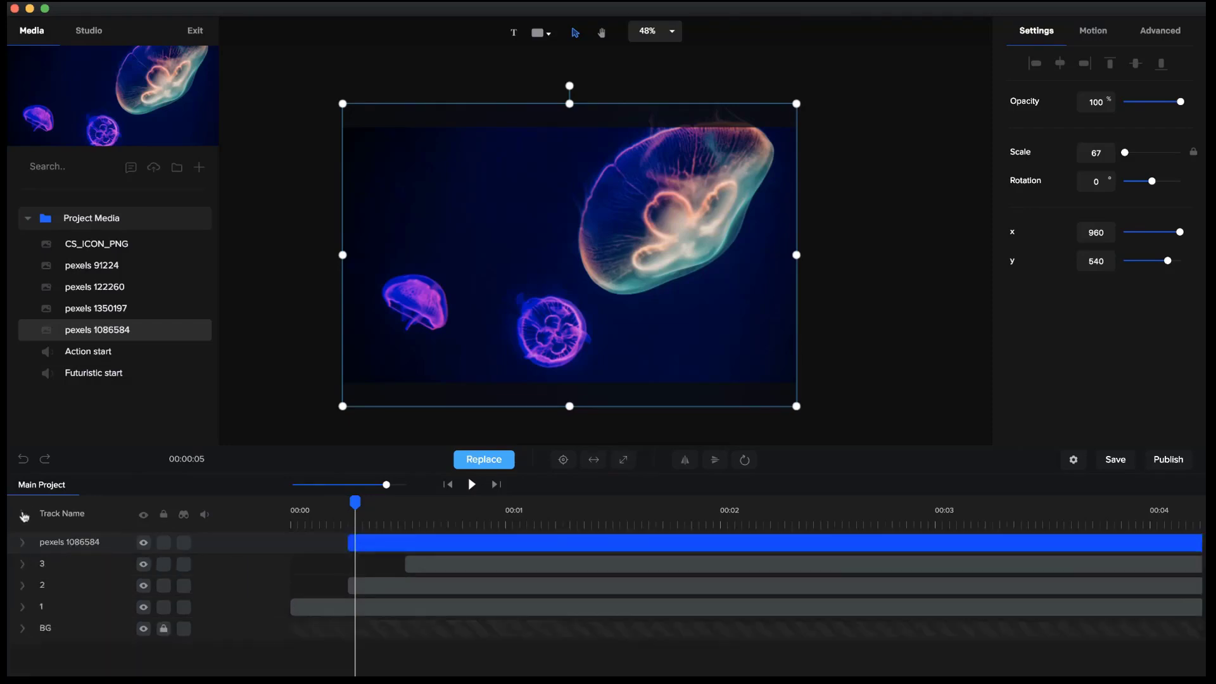
drag(89, 549, 90, 578)
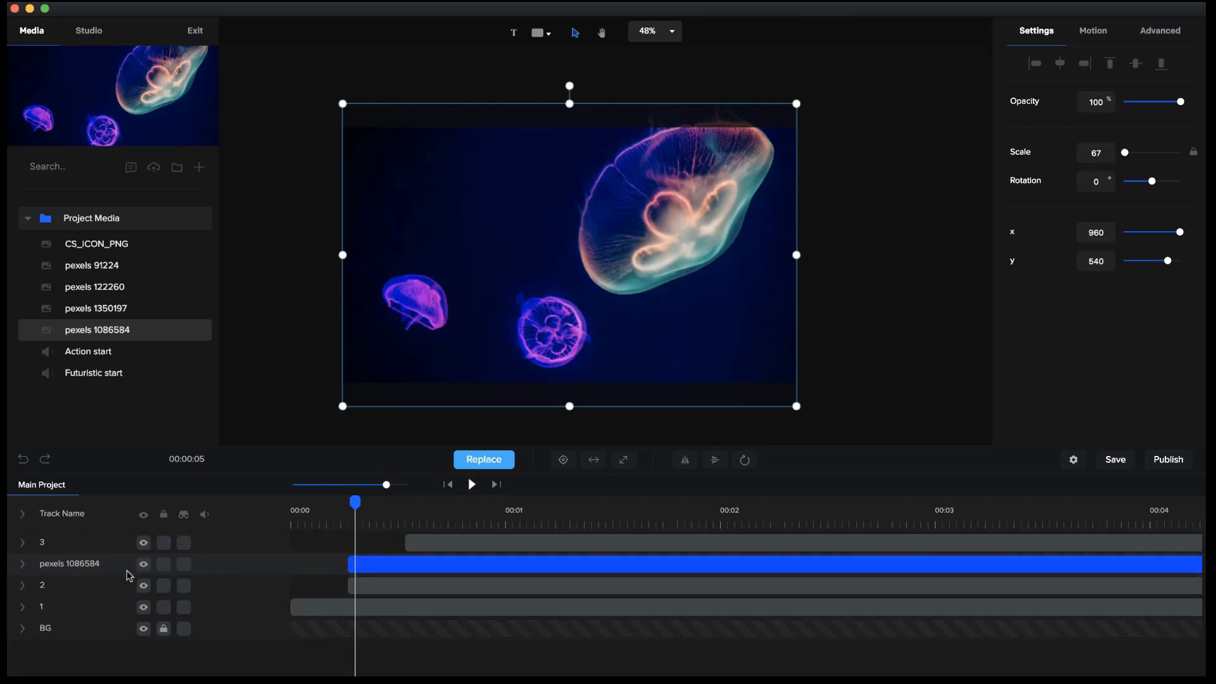
Mask the jellyfish image with the circle on track 2 and preview the intro from the start
right_click(412, 565)
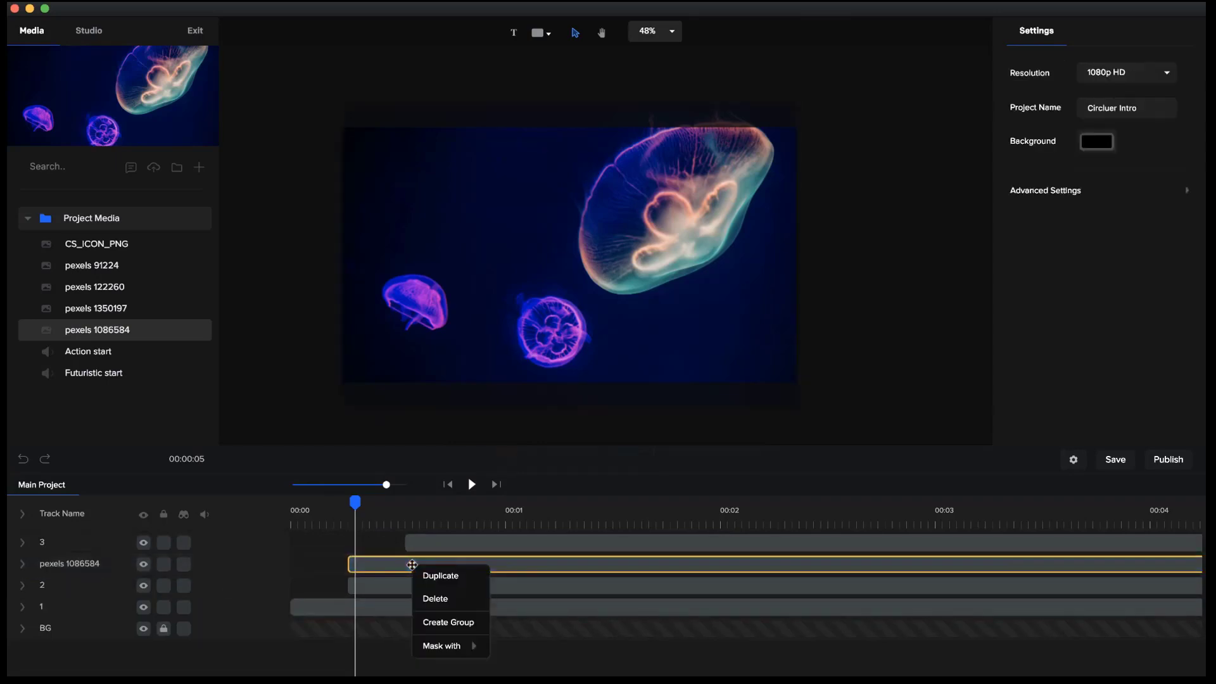
mouse_move(473, 644)
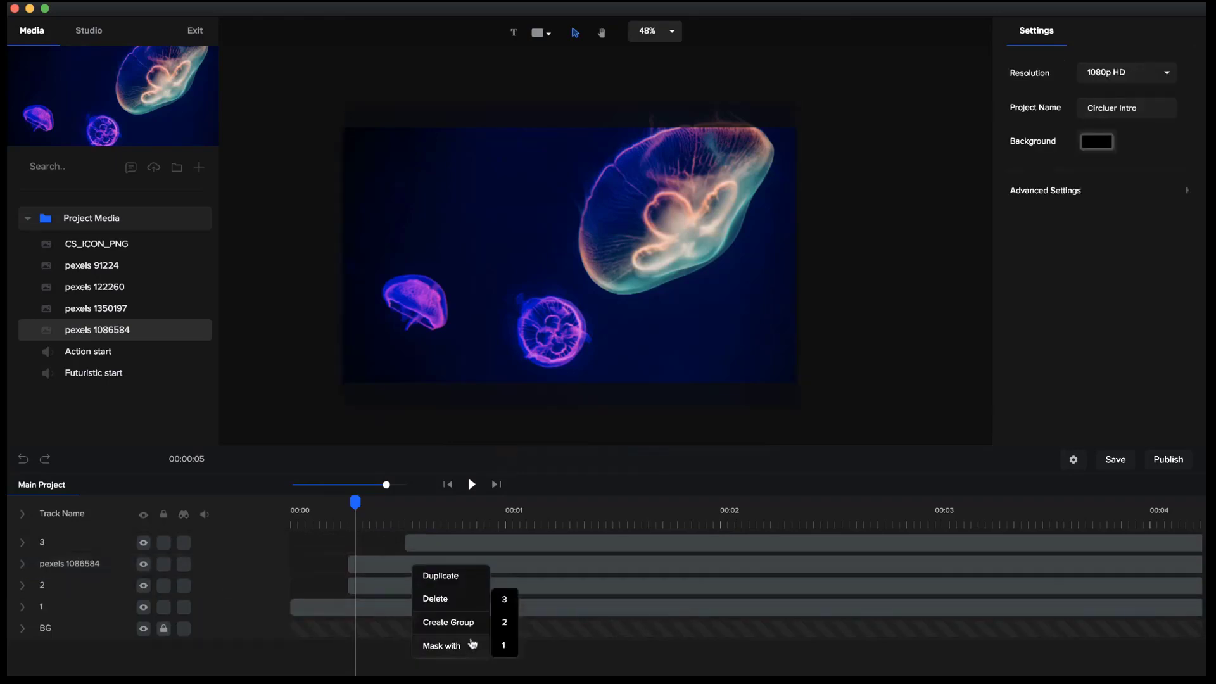
click(508, 626)
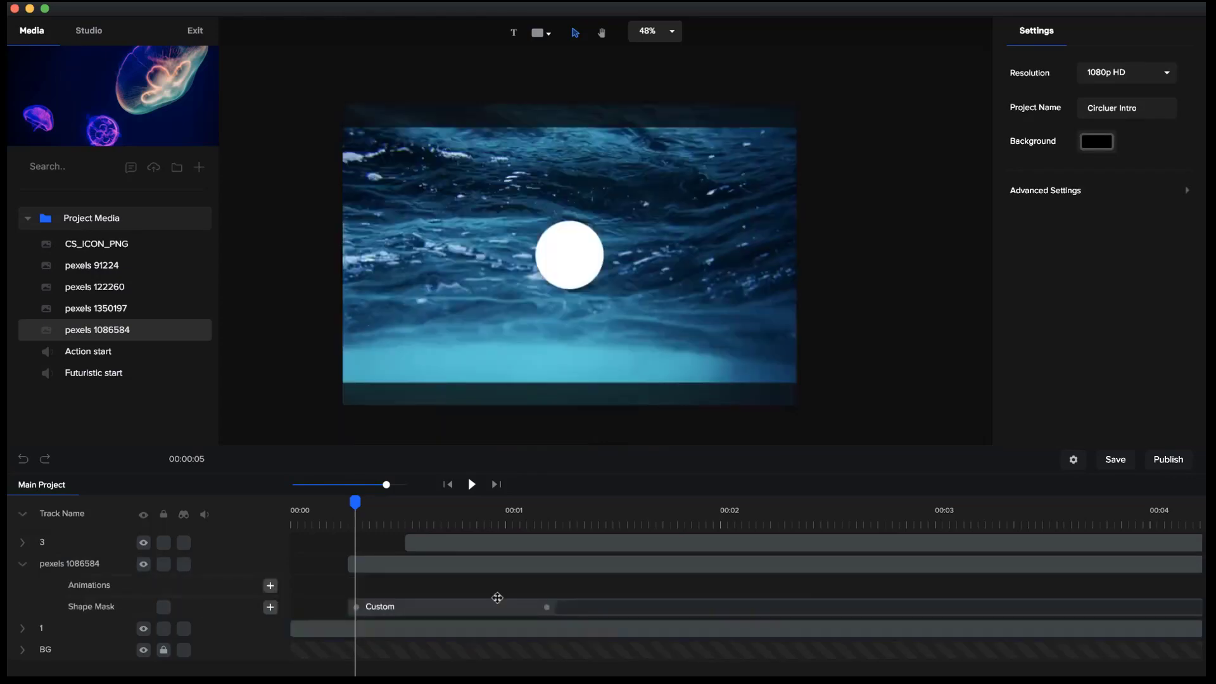
drag(351, 504, 168, 513)
click(469, 484)
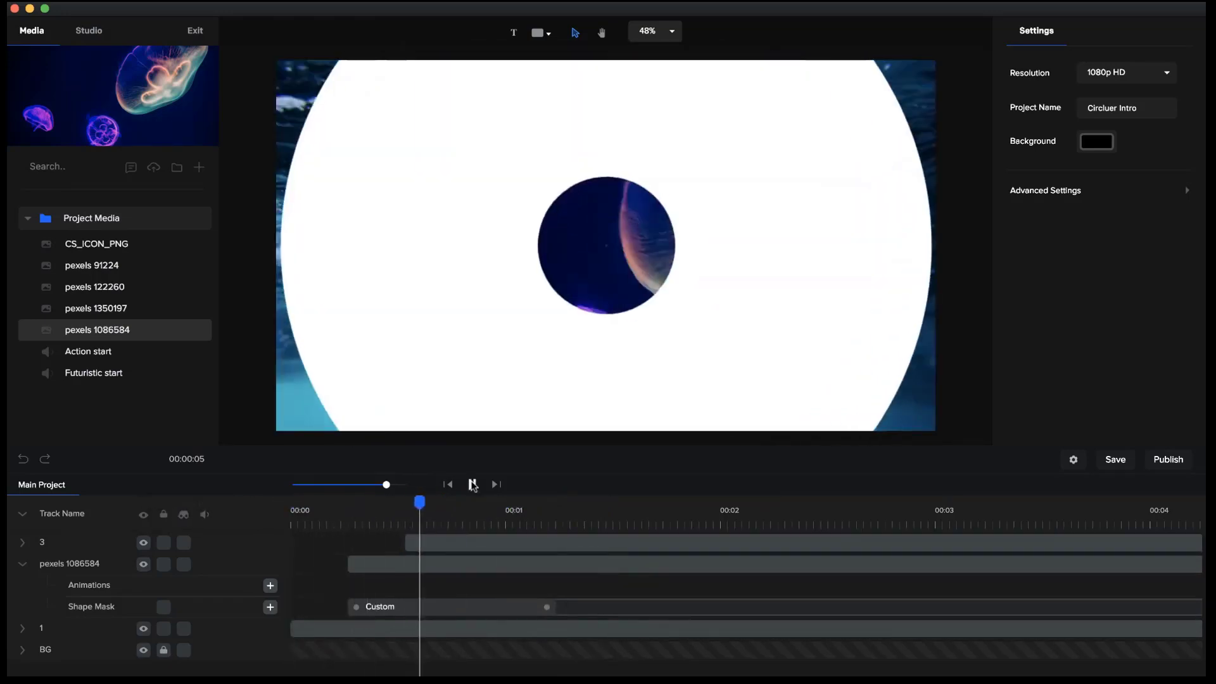
click(472, 485)
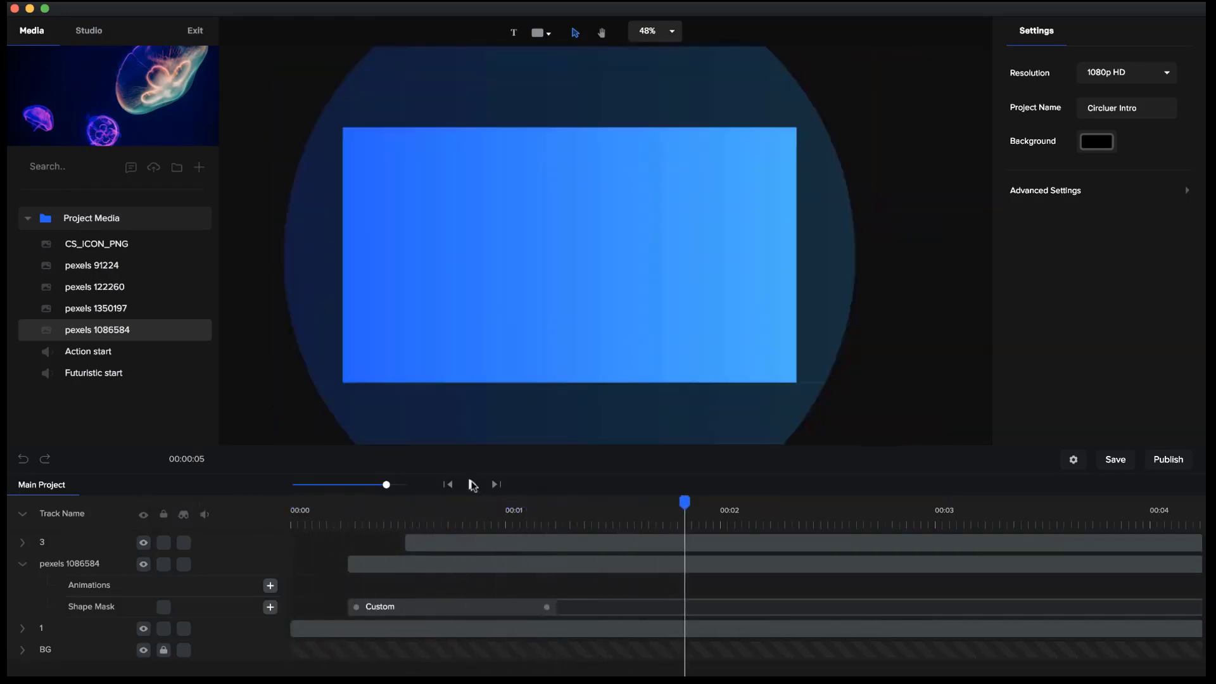
Extend the ends of track 1, the jellyfish image and track 3 to about 8 s
drag(385, 485, 363, 484)
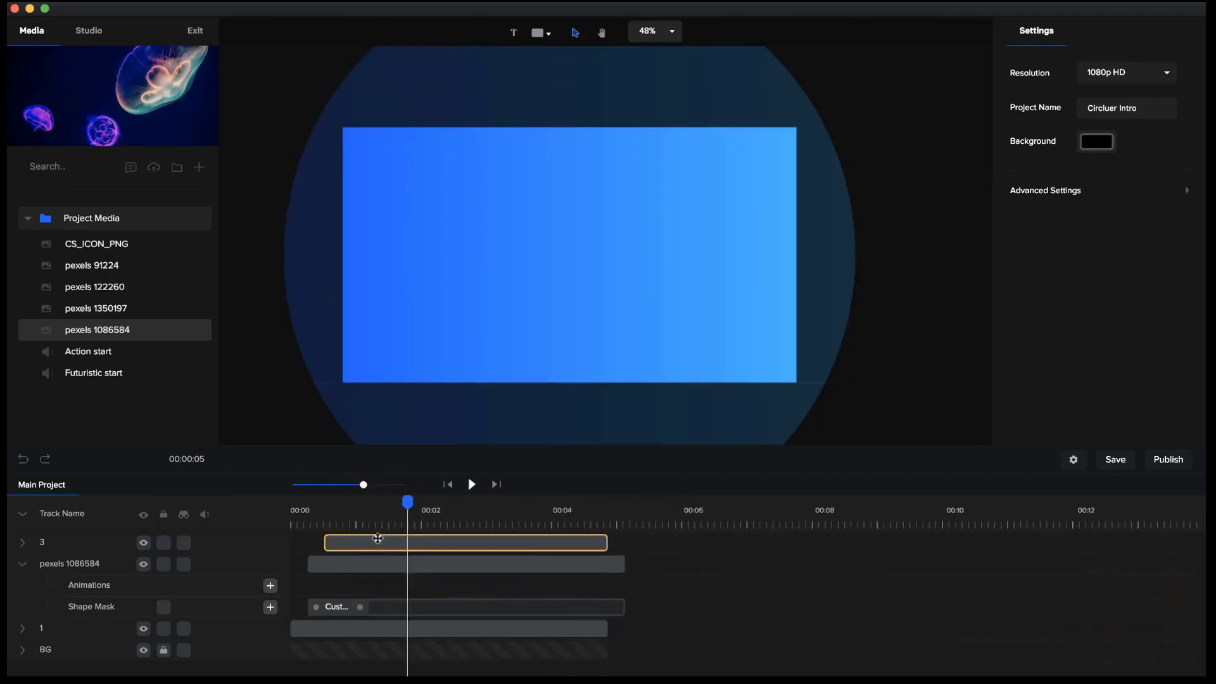
click(25, 568)
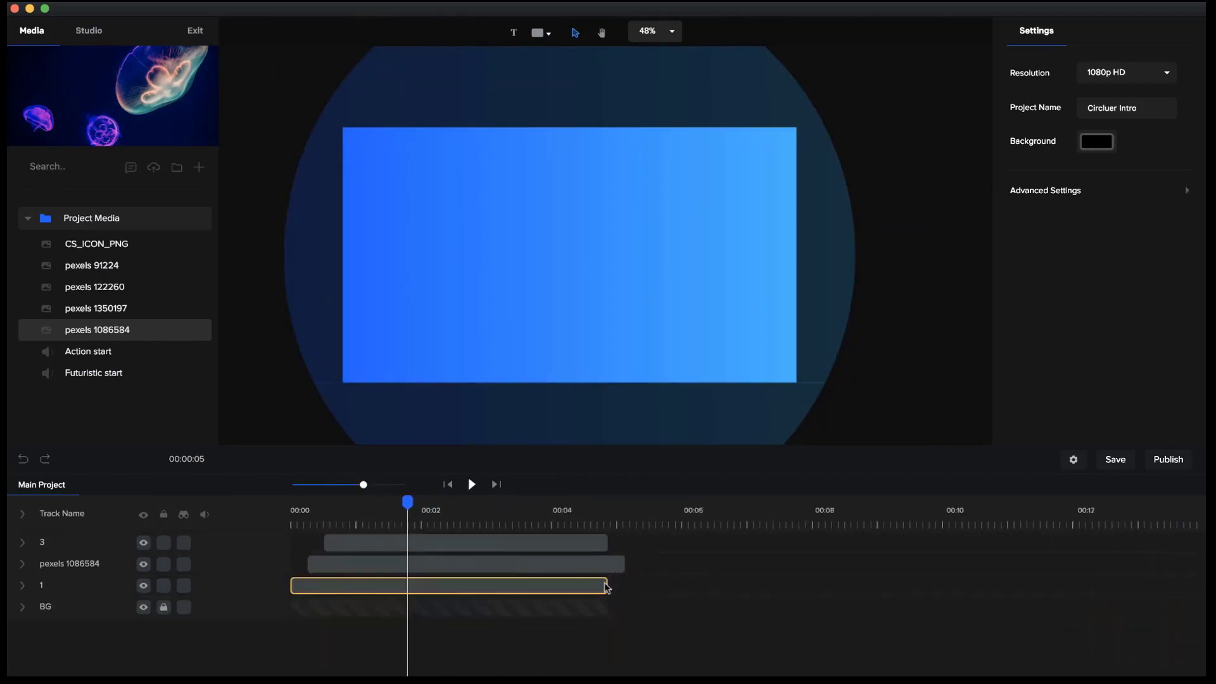
drag(606, 586, 813, 565)
drag(608, 542, 813, 543)
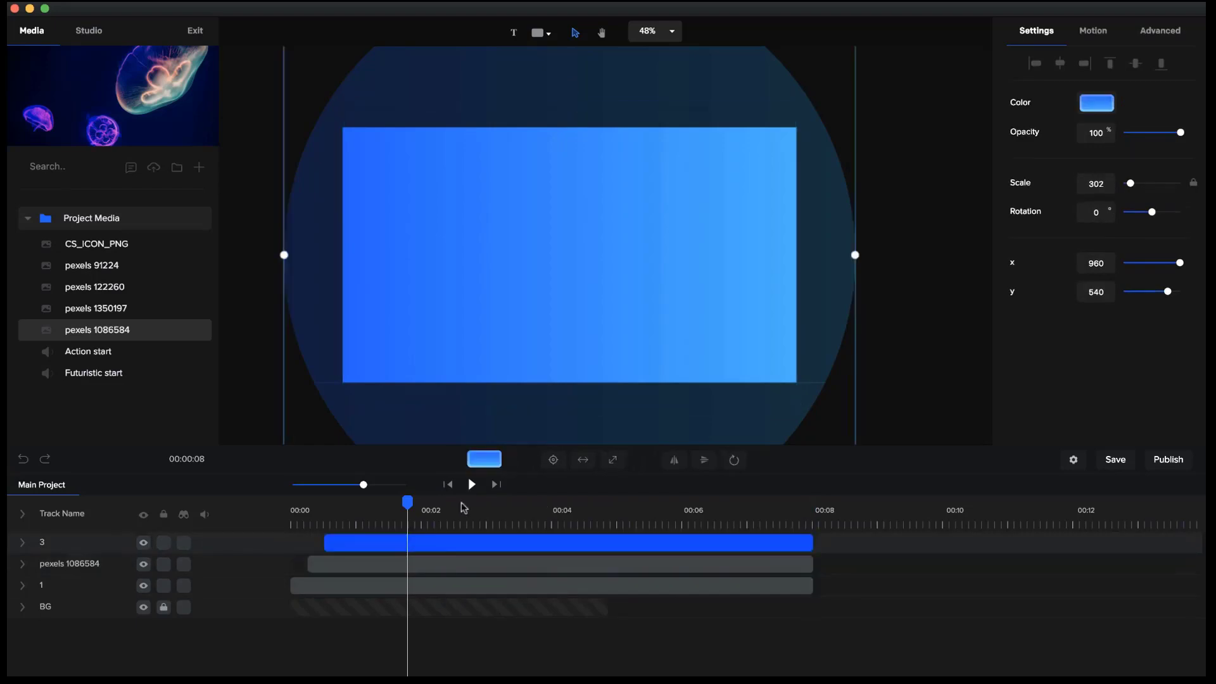
Play the intro from the start and park the playhead where the blue circle fills the frame
drag(409, 503, 277, 511)
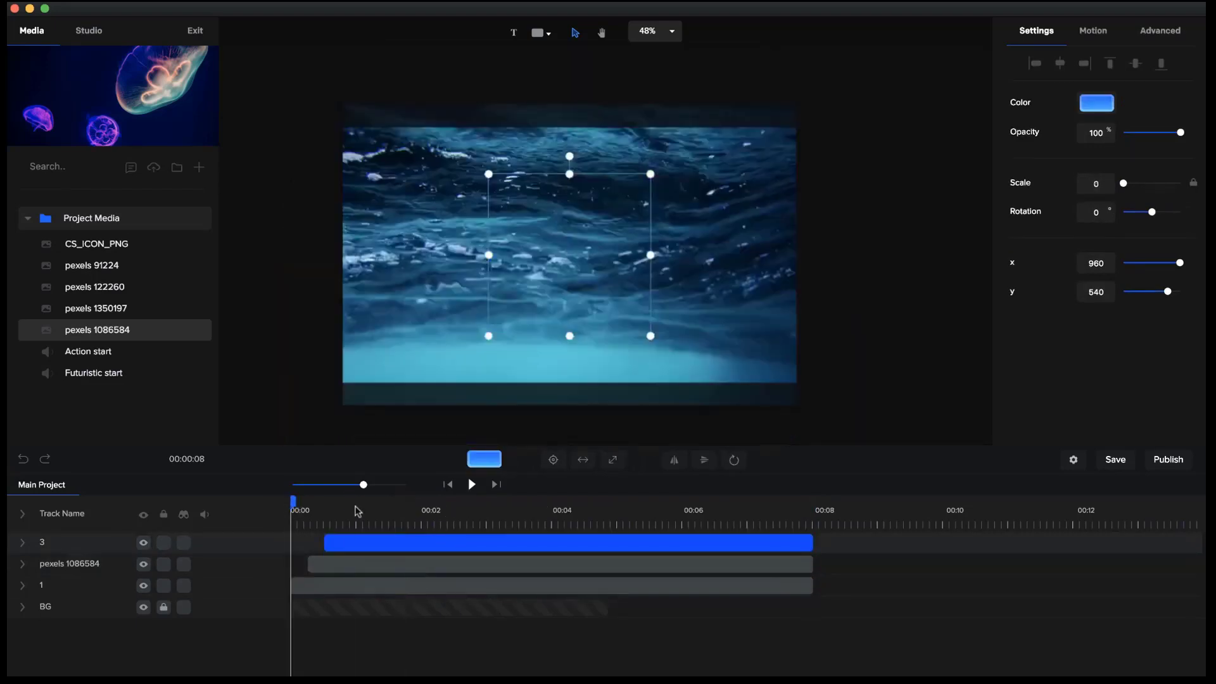
click(473, 485)
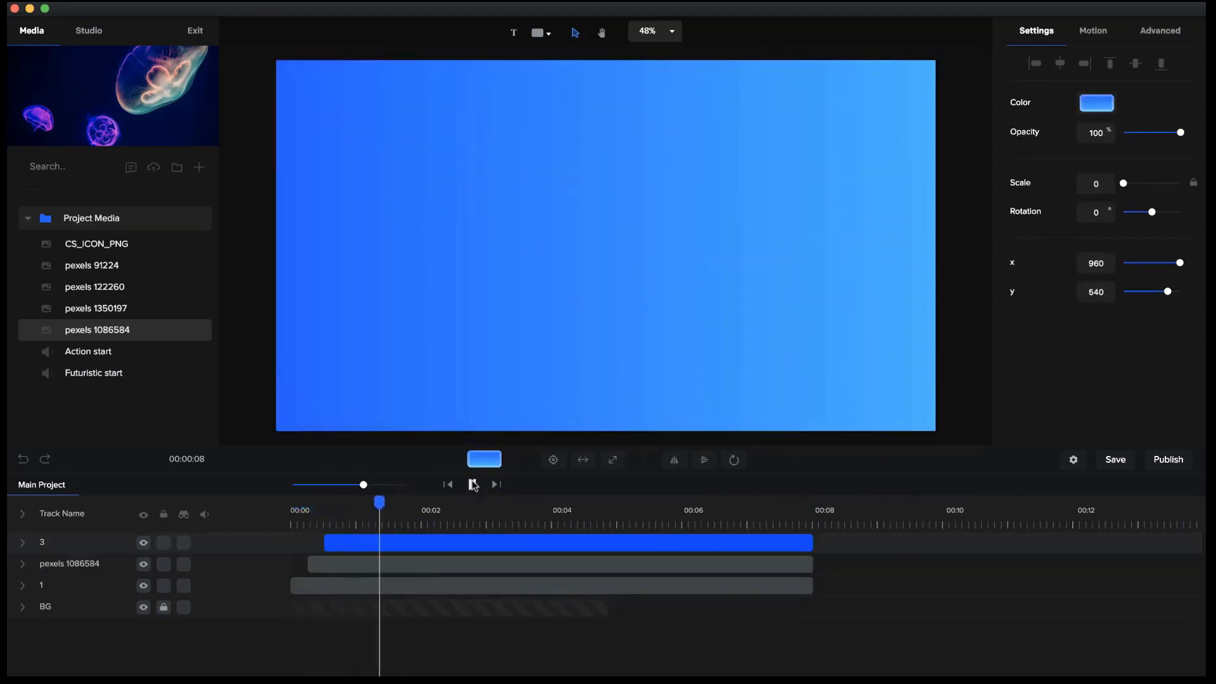
drag(394, 502, 380, 503)
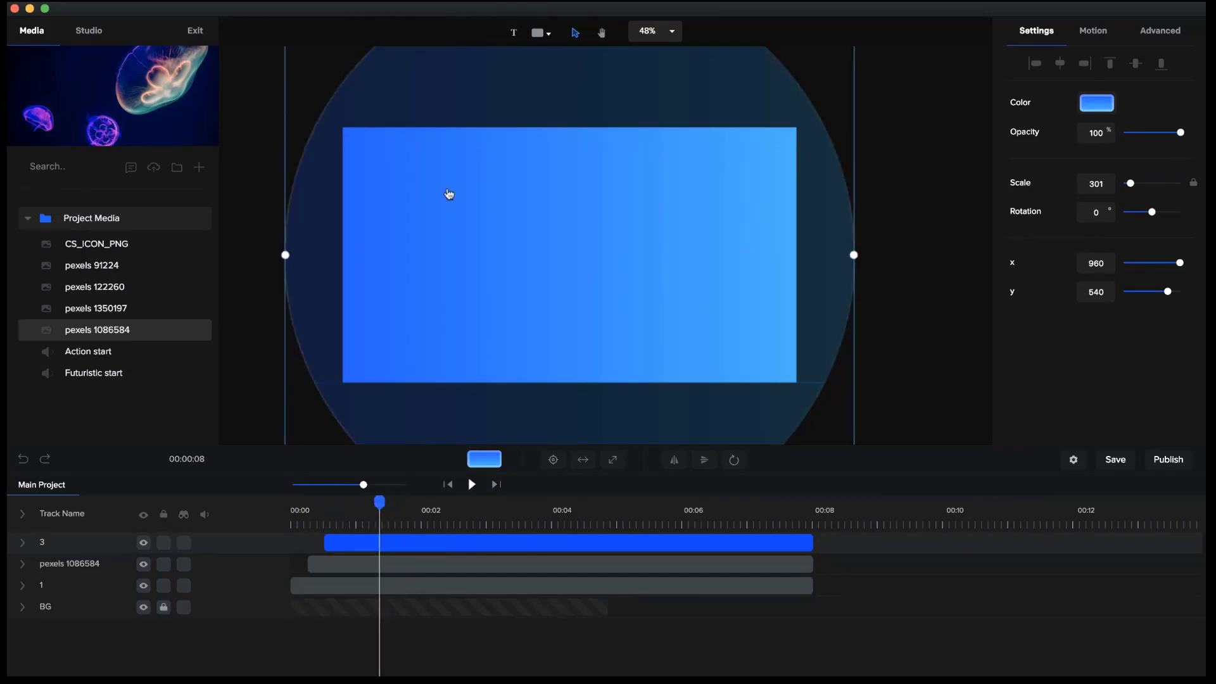
Add a white circle at scale 70 and center it on the canvas
click(540, 36)
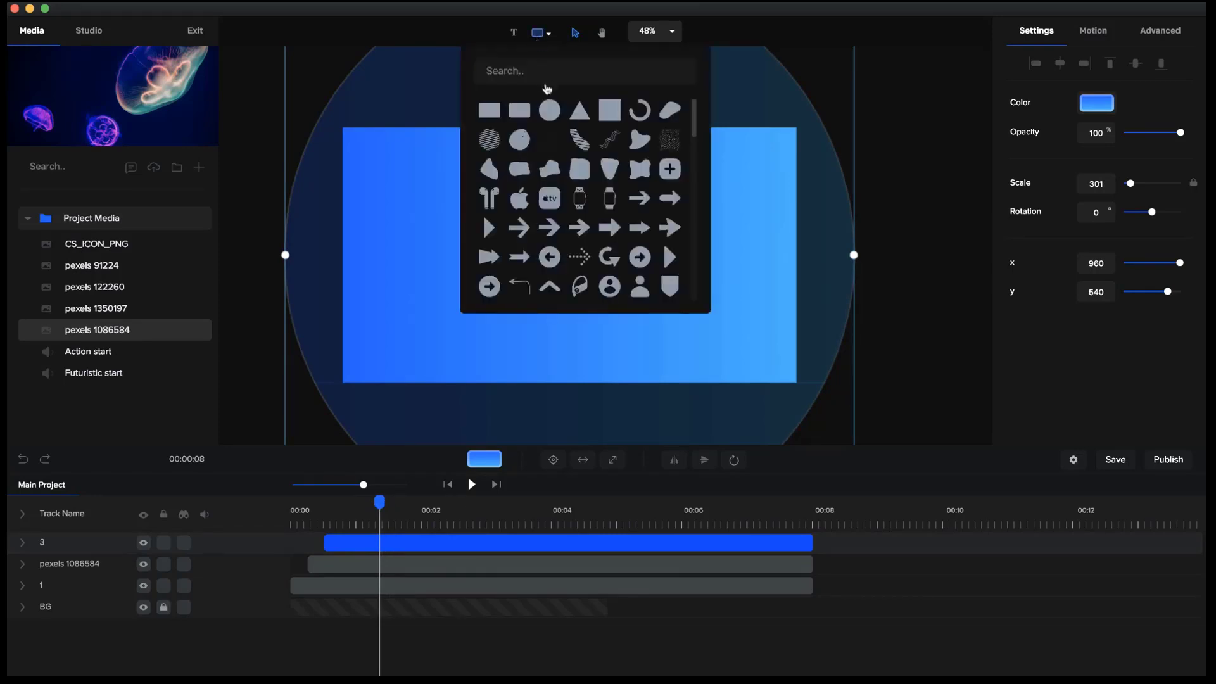
click(549, 110)
drag(708, 329, 592, 280)
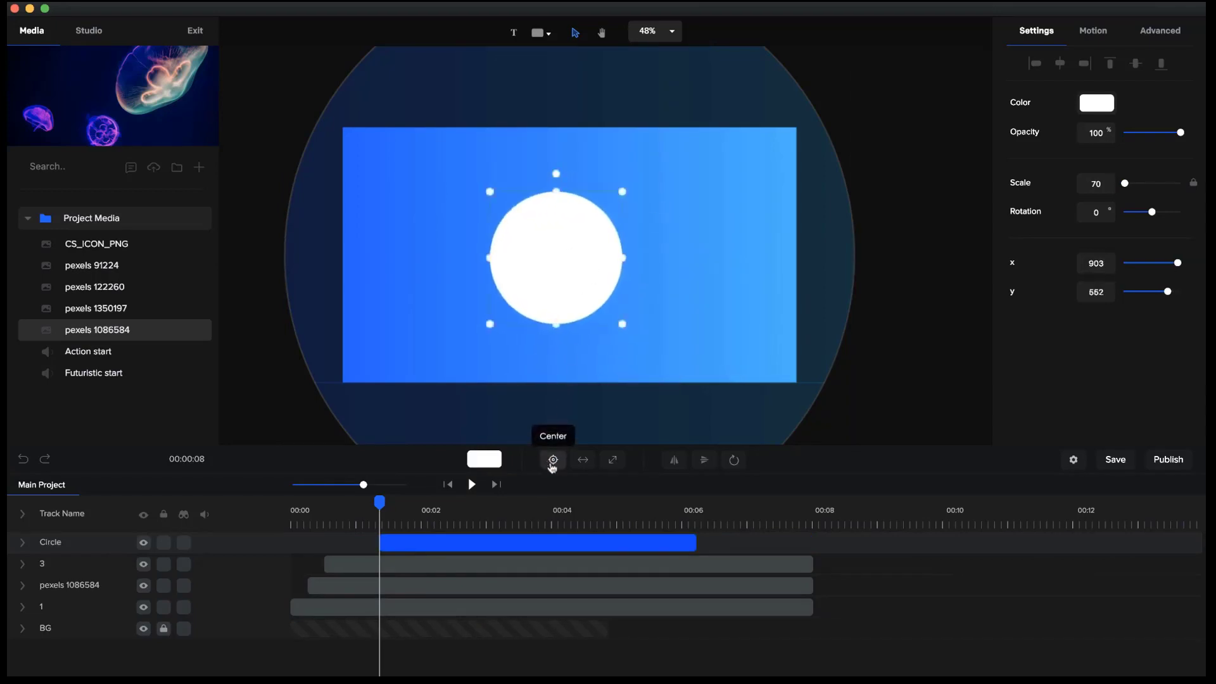
click(551, 459)
Move the new Circle layer's start to about 1 s and extend its end to about 8 s
click(429, 548)
click(441, 541)
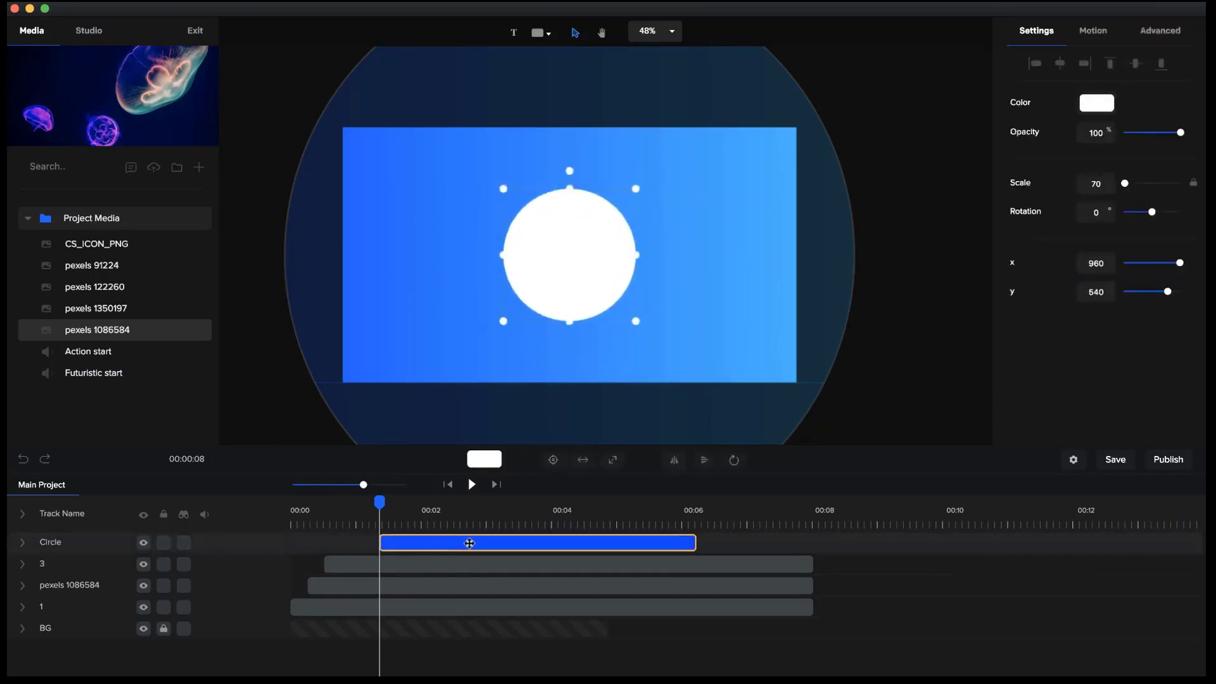
drag(470, 544, 444, 544)
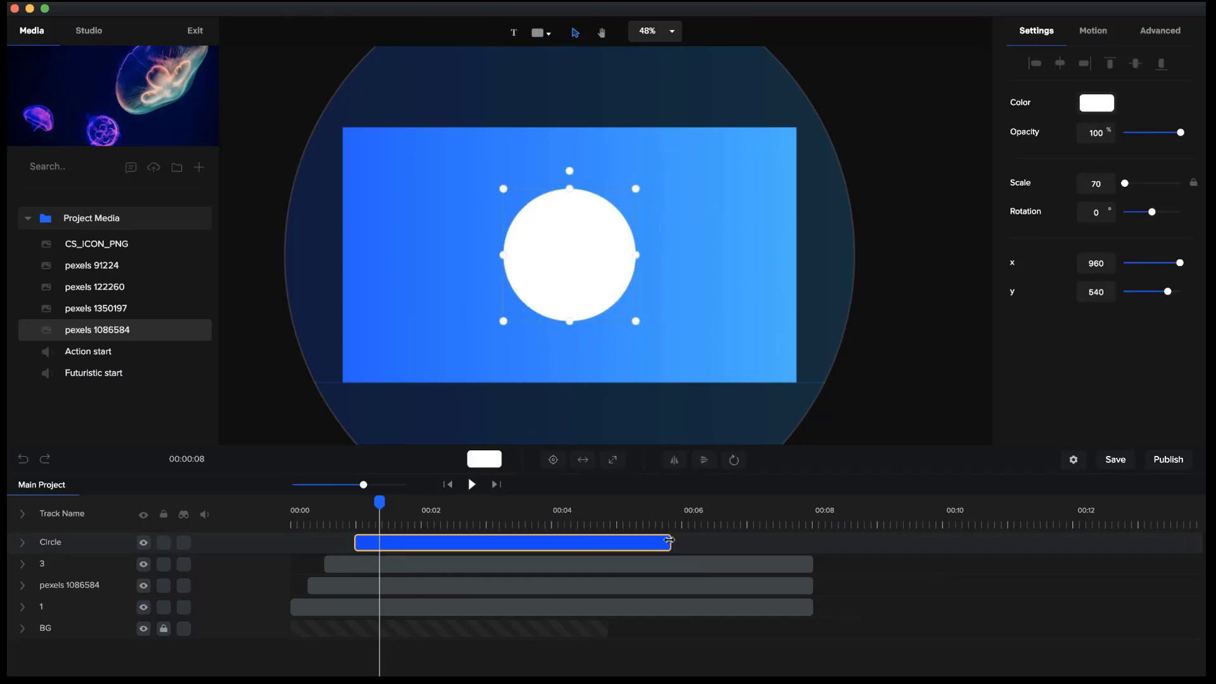
drag(672, 544, 812, 544)
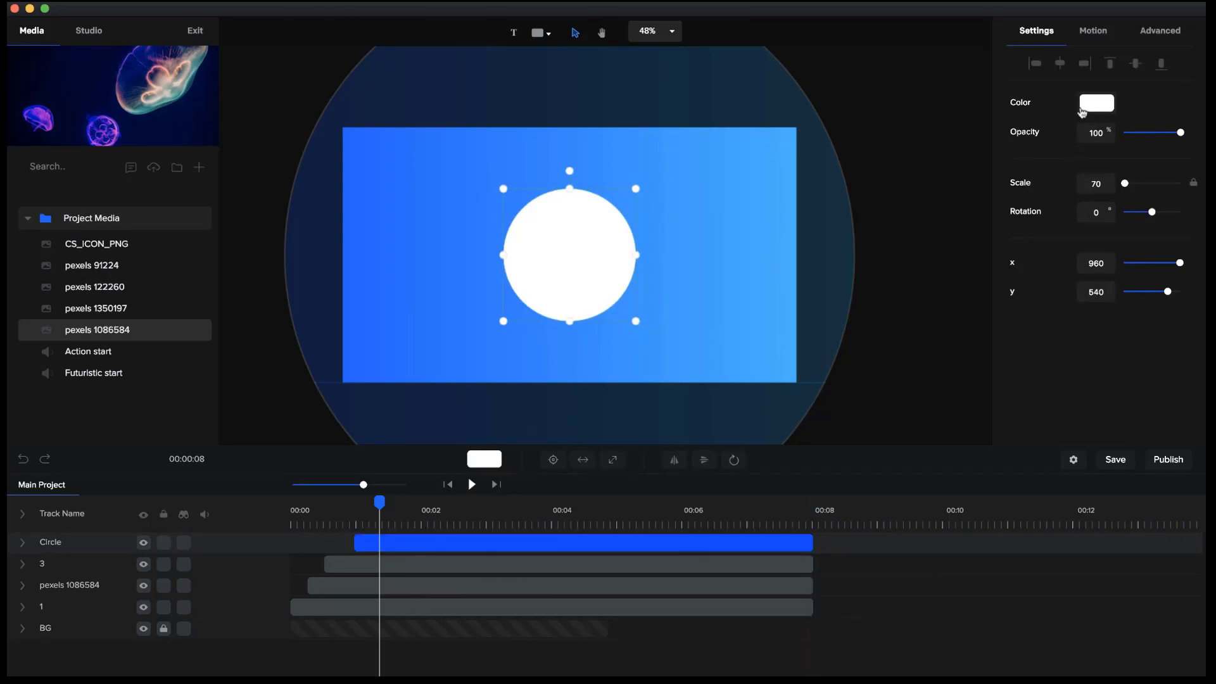
Apply the Elastic Scale Up entrance animation from the Zoom presets to the white circle
click(1102, 47)
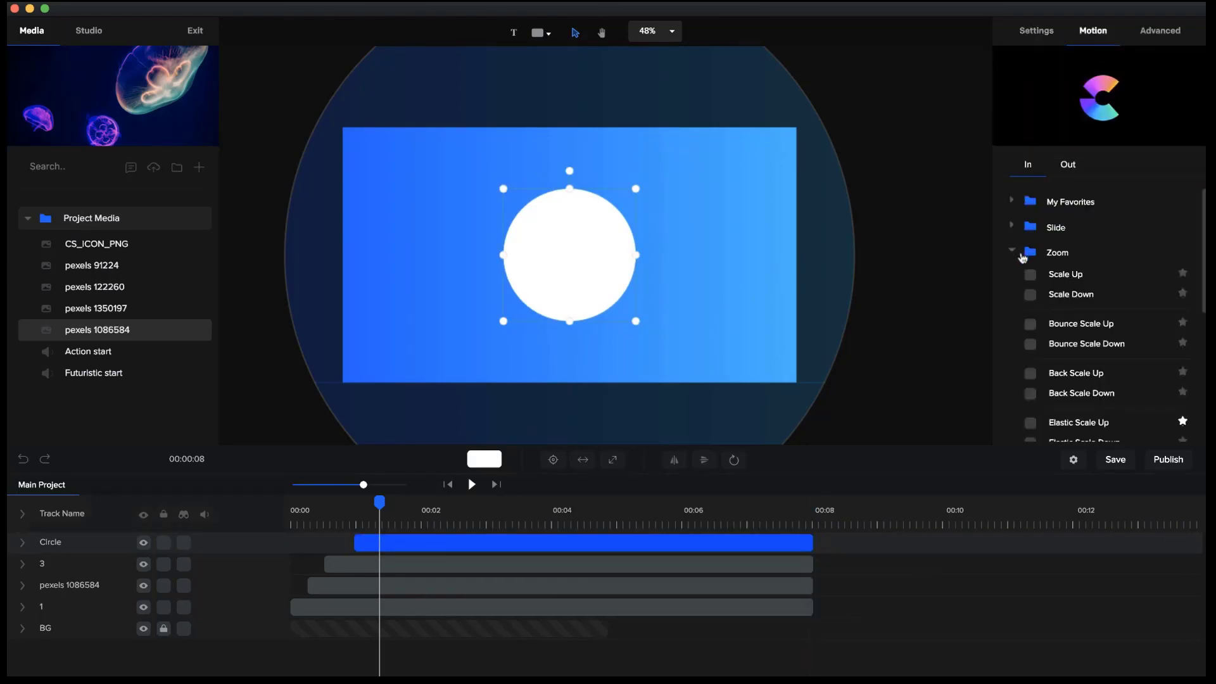
scroll(1032, 329, down, 2)
click(1030, 396)
scroll(1039, 399, down, 2)
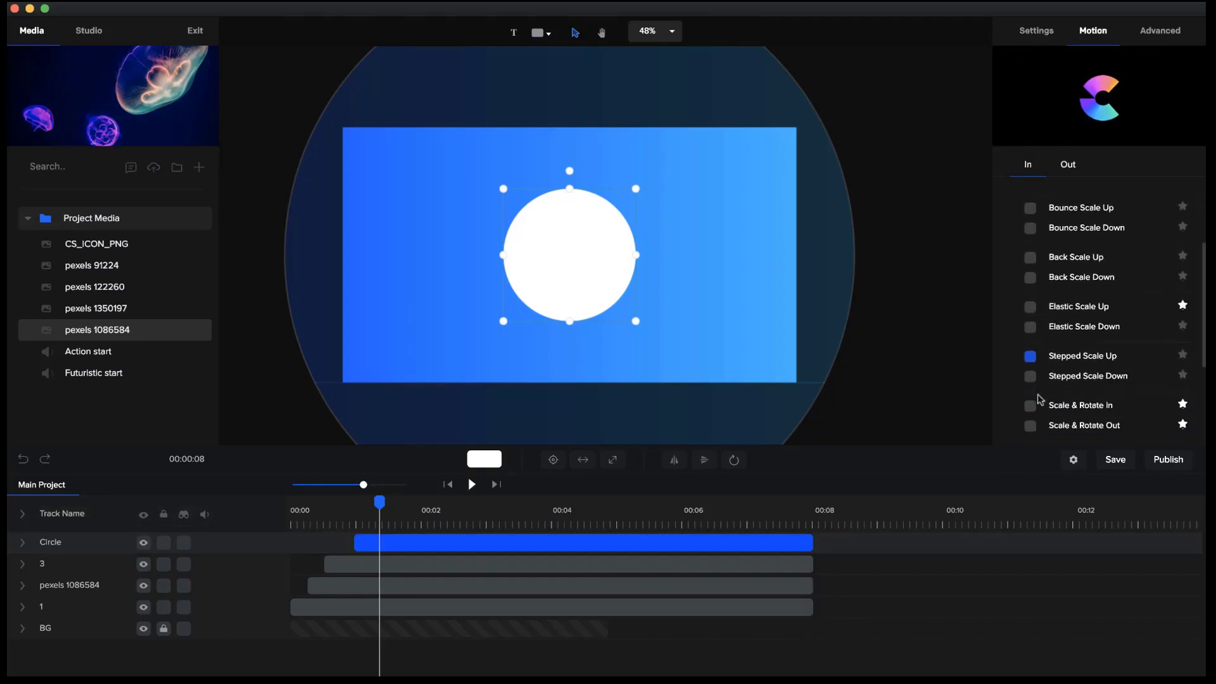
click(1068, 281)
scroll(1068, 282, up, 4)
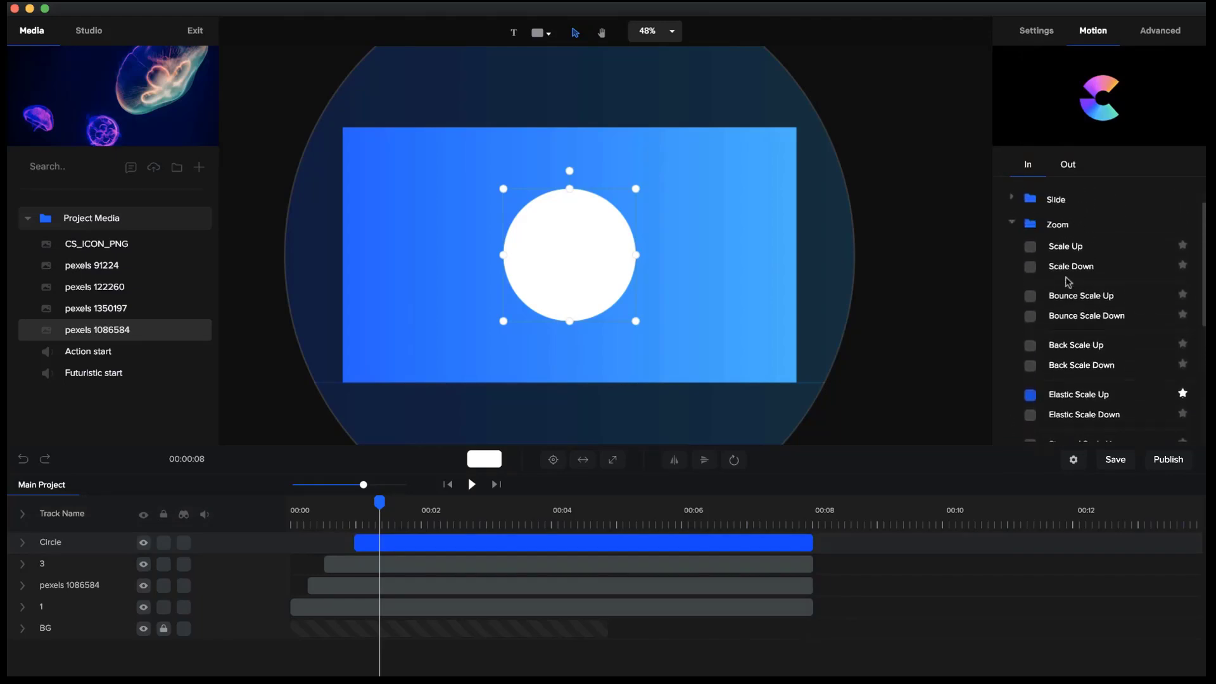
click(1068, 272)
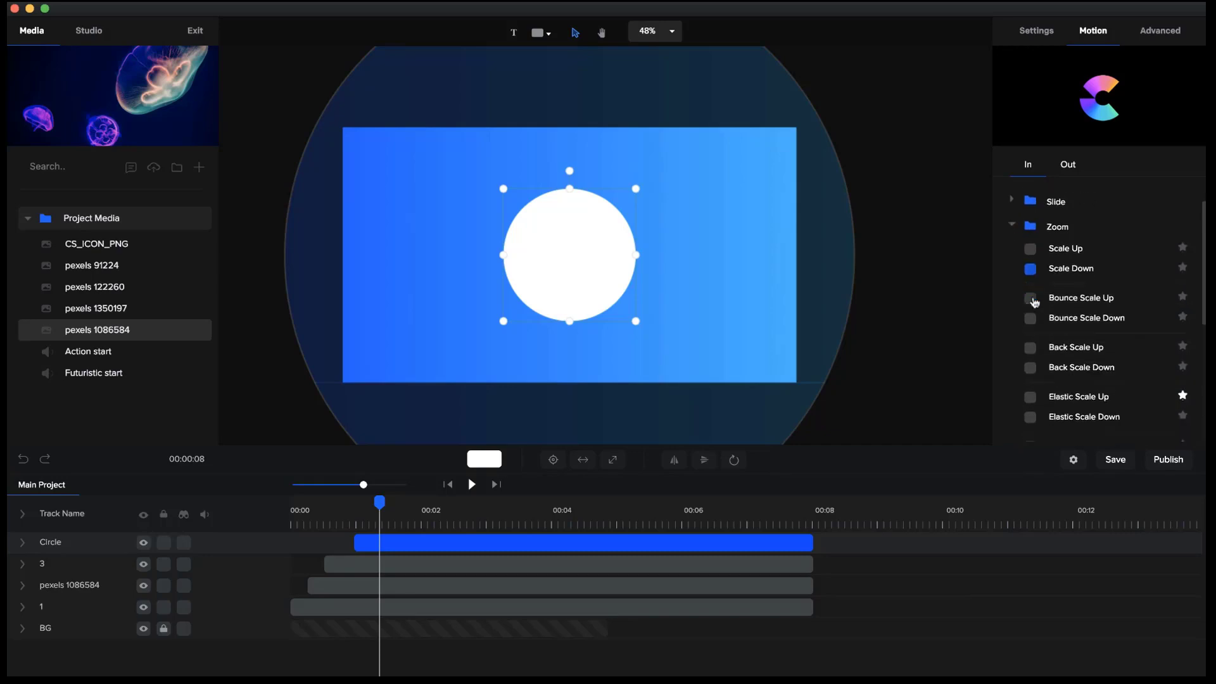
scroll(1034, 302, down, 2)
click(1030, 336)
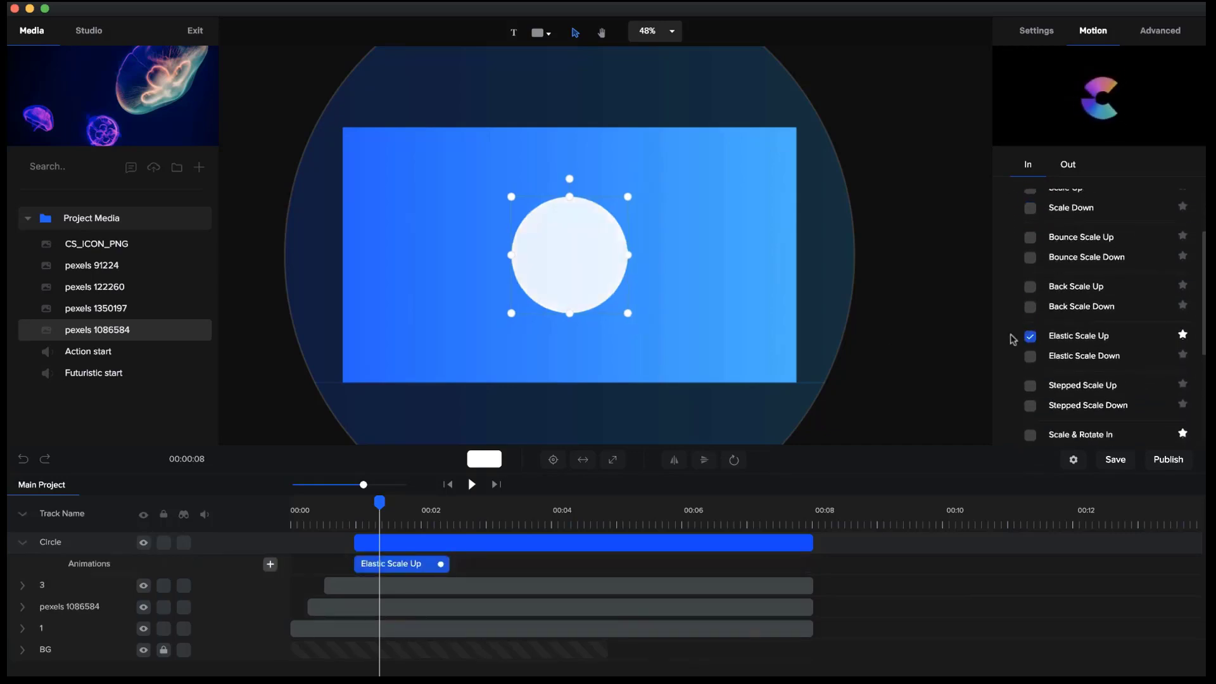
Disable the fade on the Elastic Scale Up animation and adjust the white circle's start to about 1.1 s
right_click(383, 564)
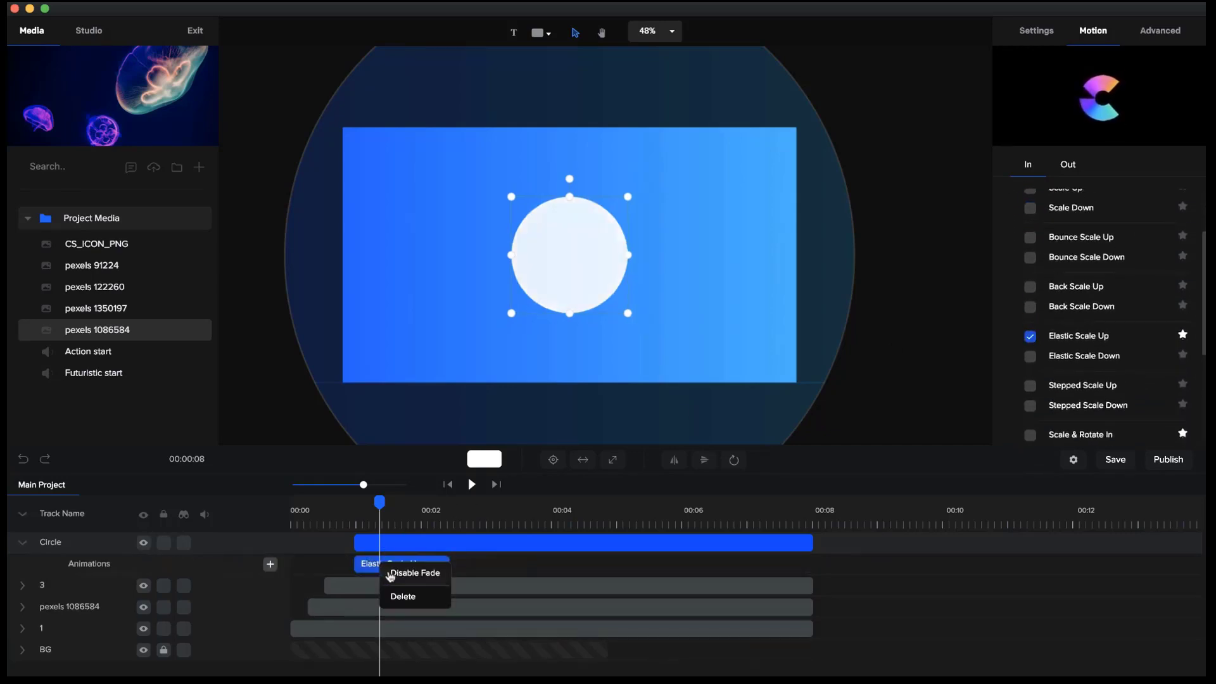
click(389, 573)
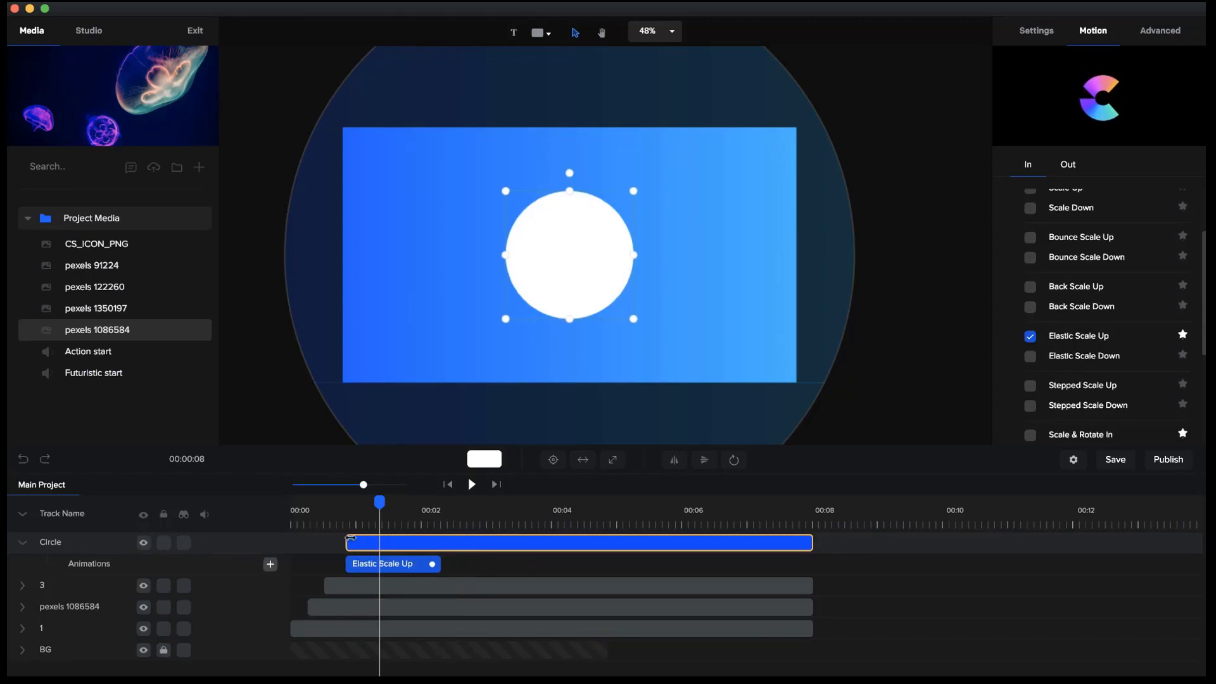
click(319, 512)
drag(318, 503, 432, 504)
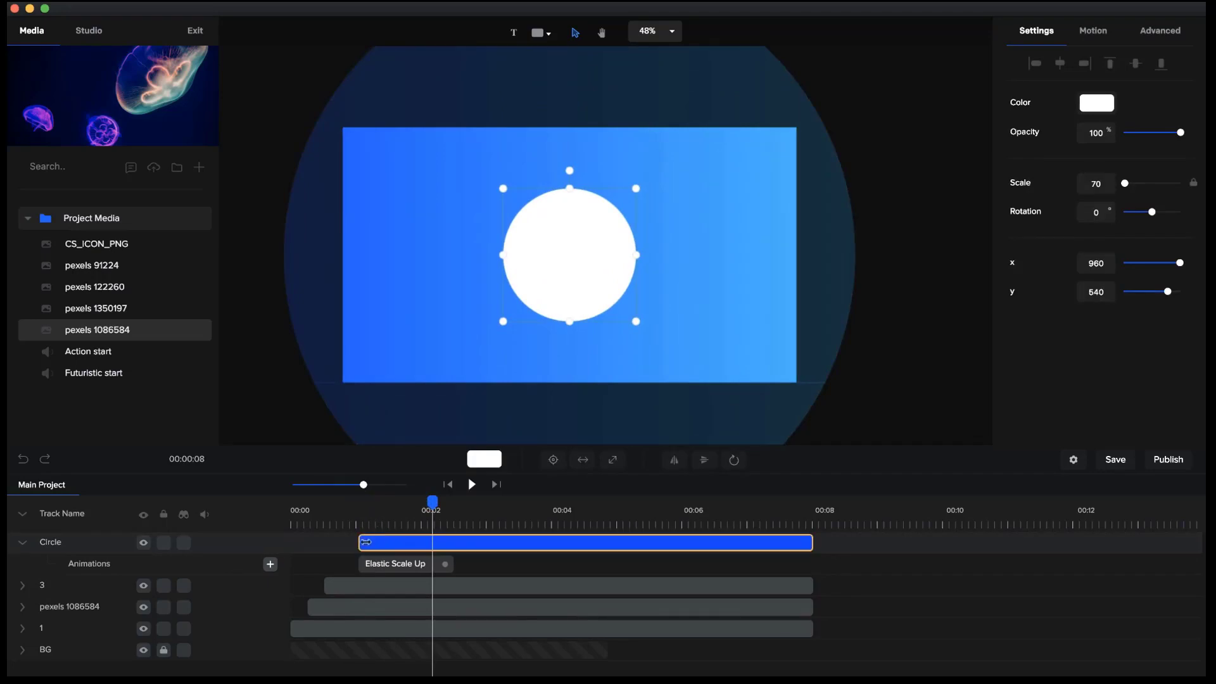
drag(362, 542, 363, 541)
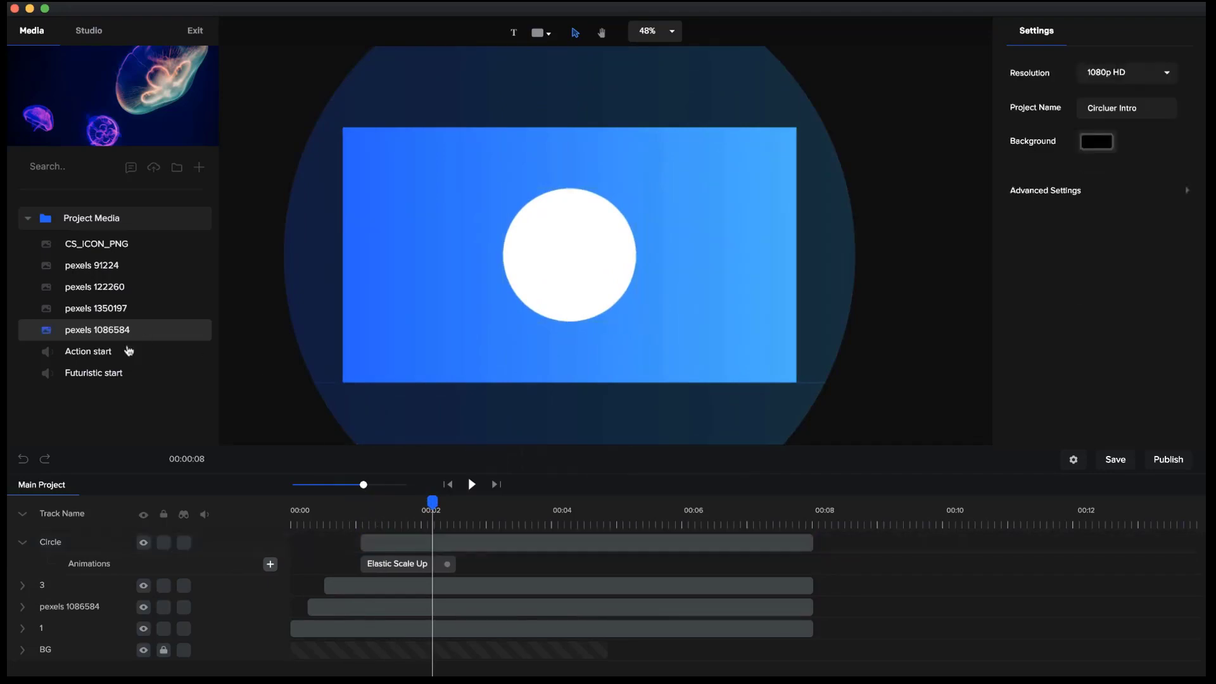
Place the CS_ICON_PNG logo over the white circle, scale it to 93 and position it at x 942, y 549
click(101, 246)
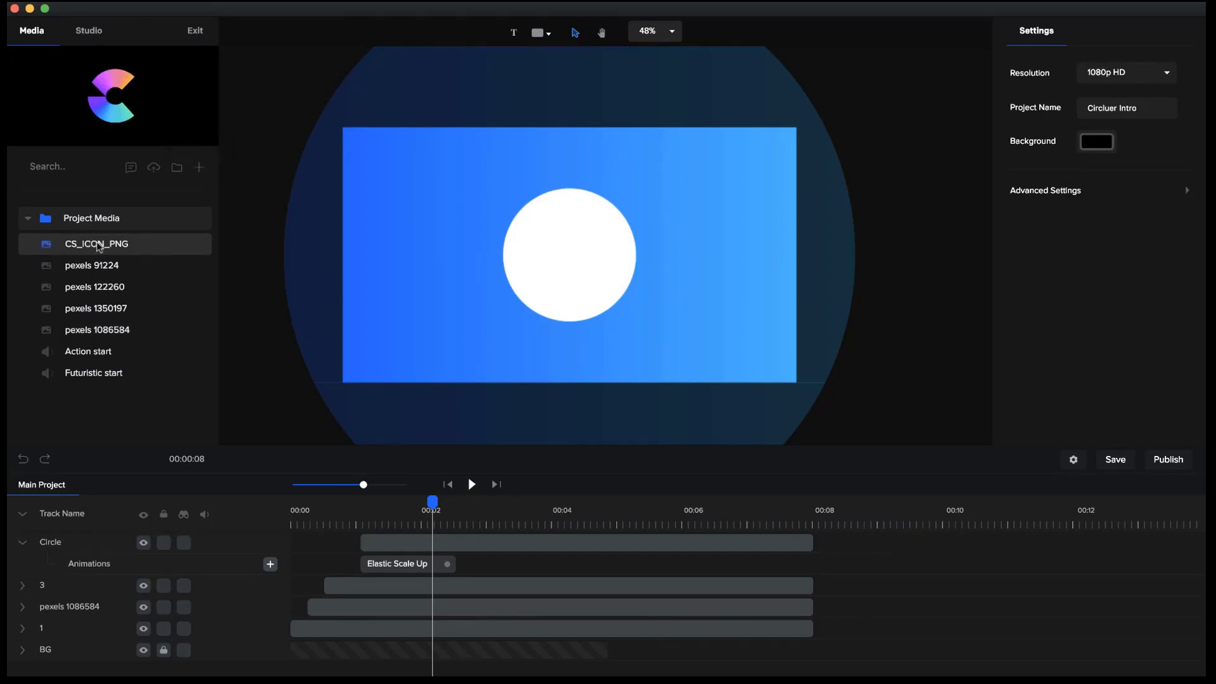
drag(98, 247, 524, 239)
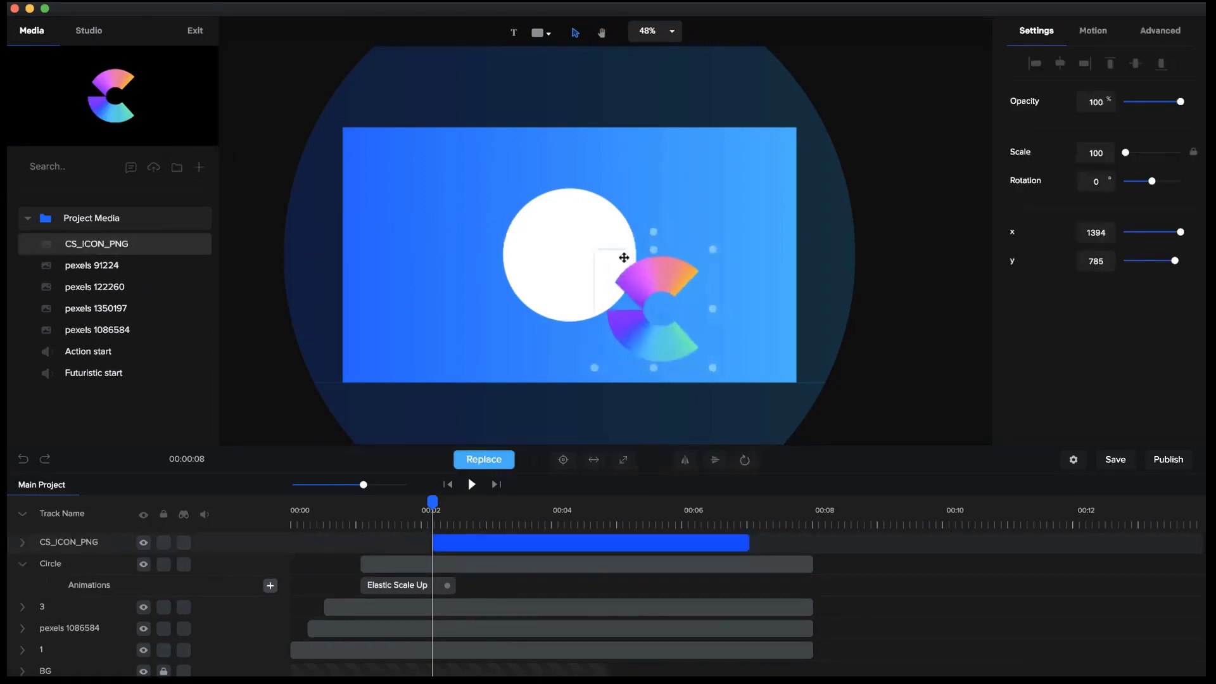
drag(624, 258, 582, 230)
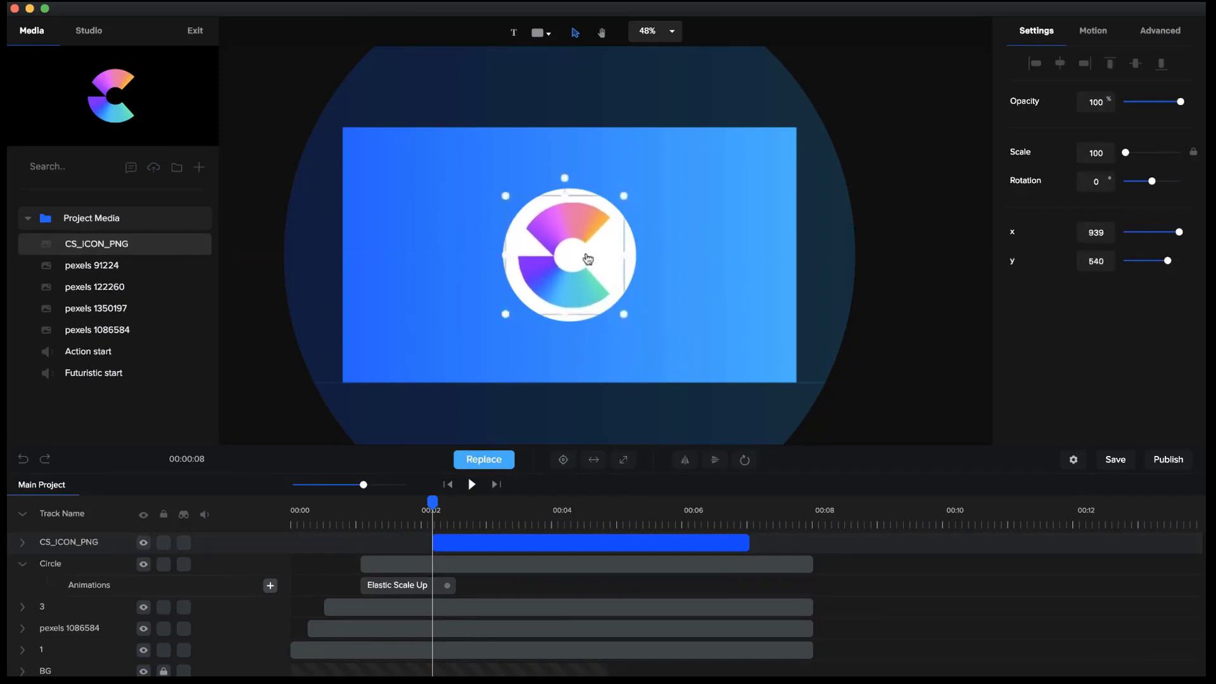
drag(626, 315, 581, 286)
drag(577, 287, 577, 287)
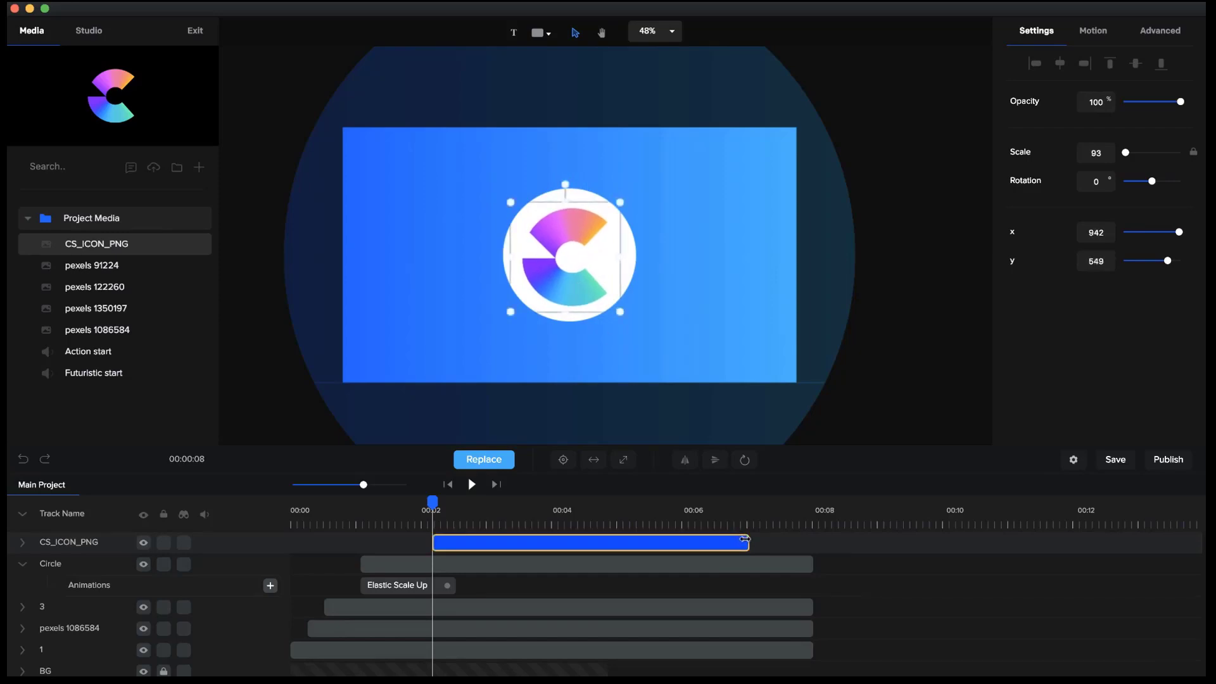
Stretch the CS_ICON_PNG layer to run from about 1.1 s to about 8 s, matching the white circle's layer
drag(751, 539, 805, 548)
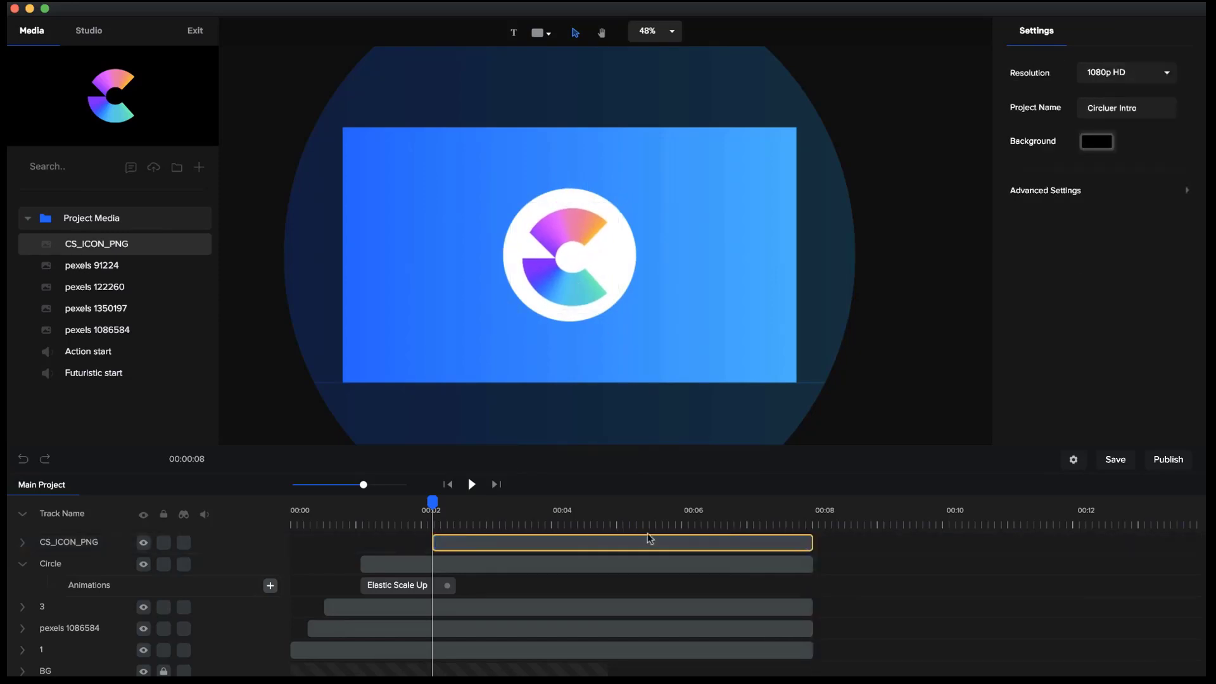
drag(432, 538, 361, 542)
Apply the Elastic Scale Up entrance animation from the Zoom presets to the CS_ICON_PNG logo and preview the intro from the beginning
click(377, 542)
click(1093, 30)
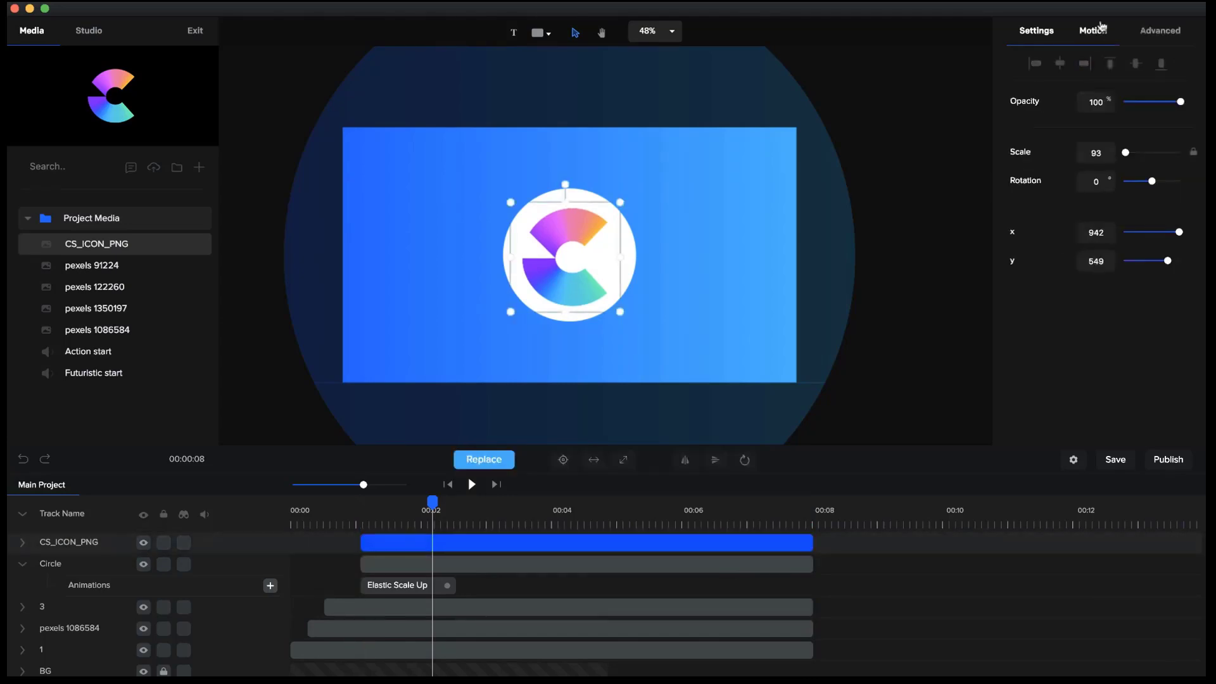
scroll(1038, 266, down, 3)
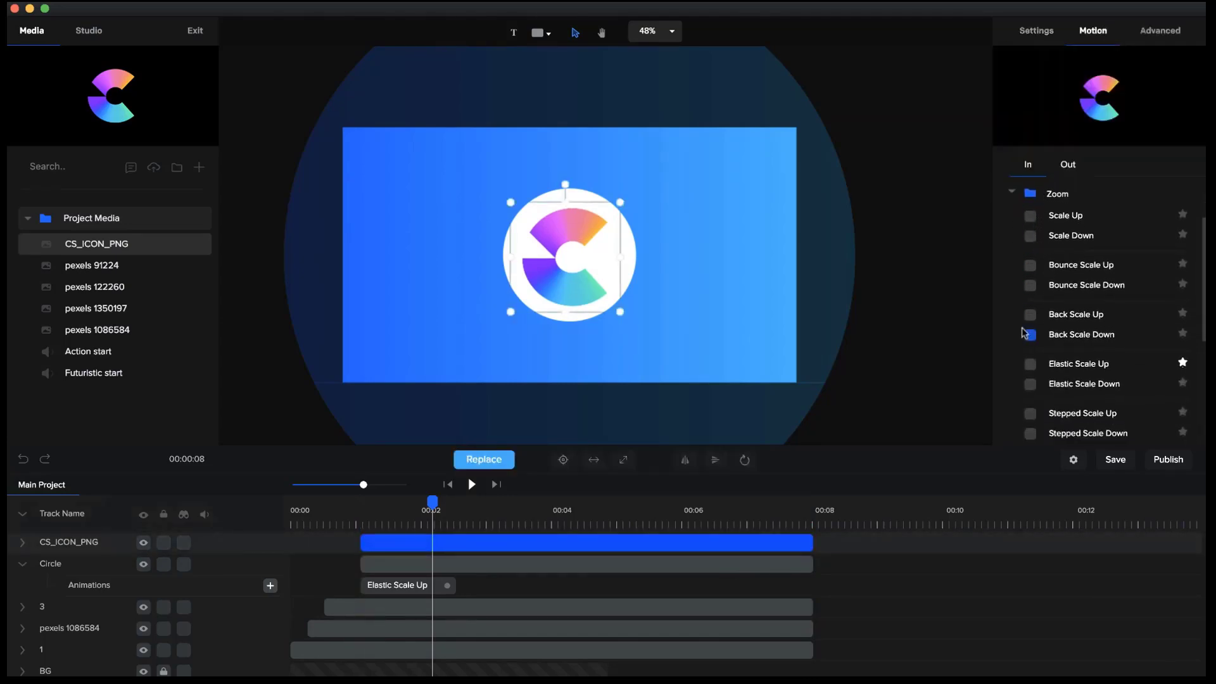
click(1031, 364)
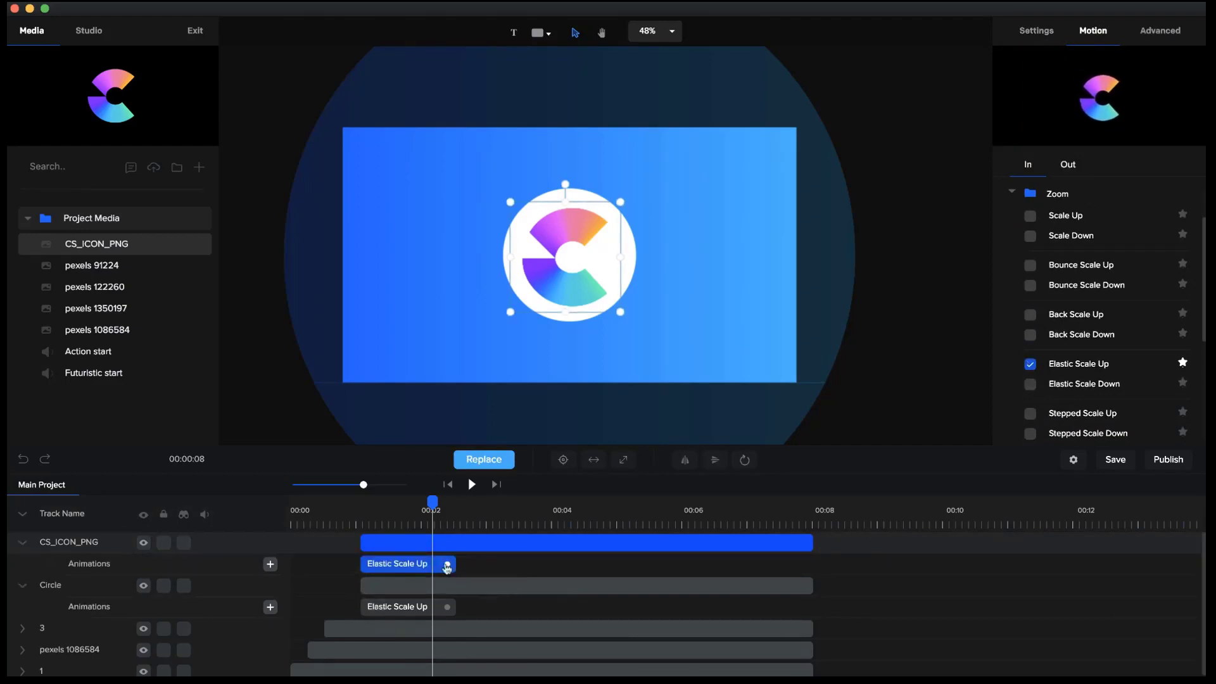
click(449, 485)
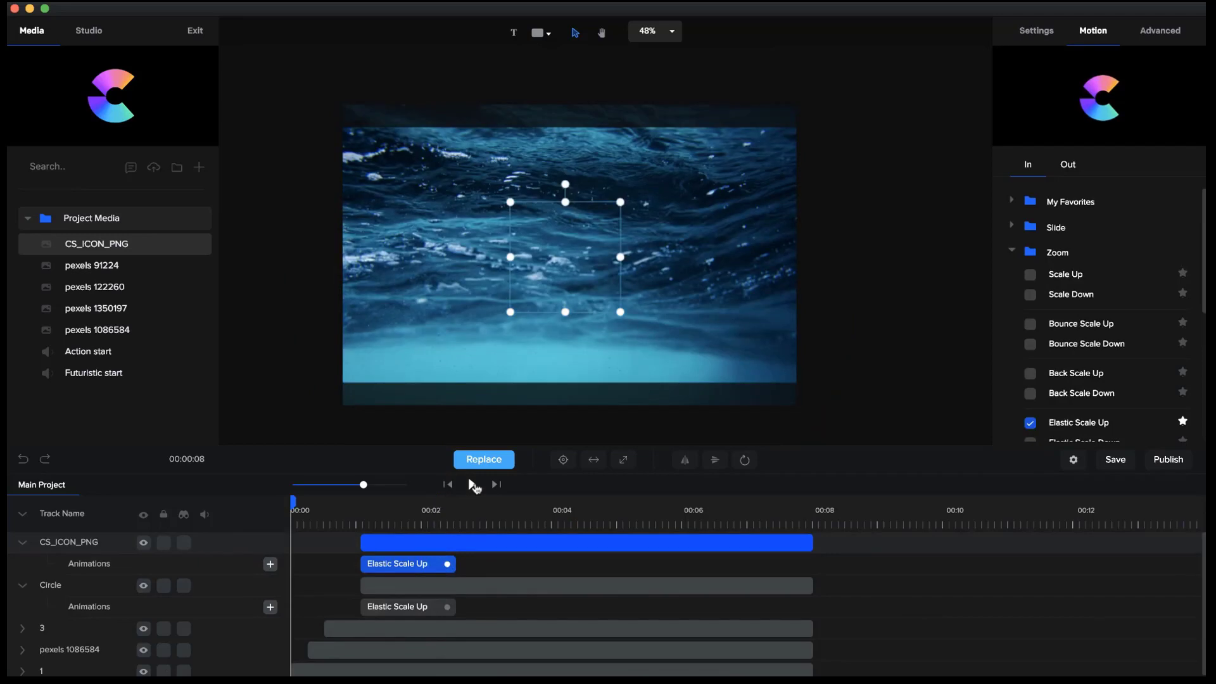
click(473, 486)
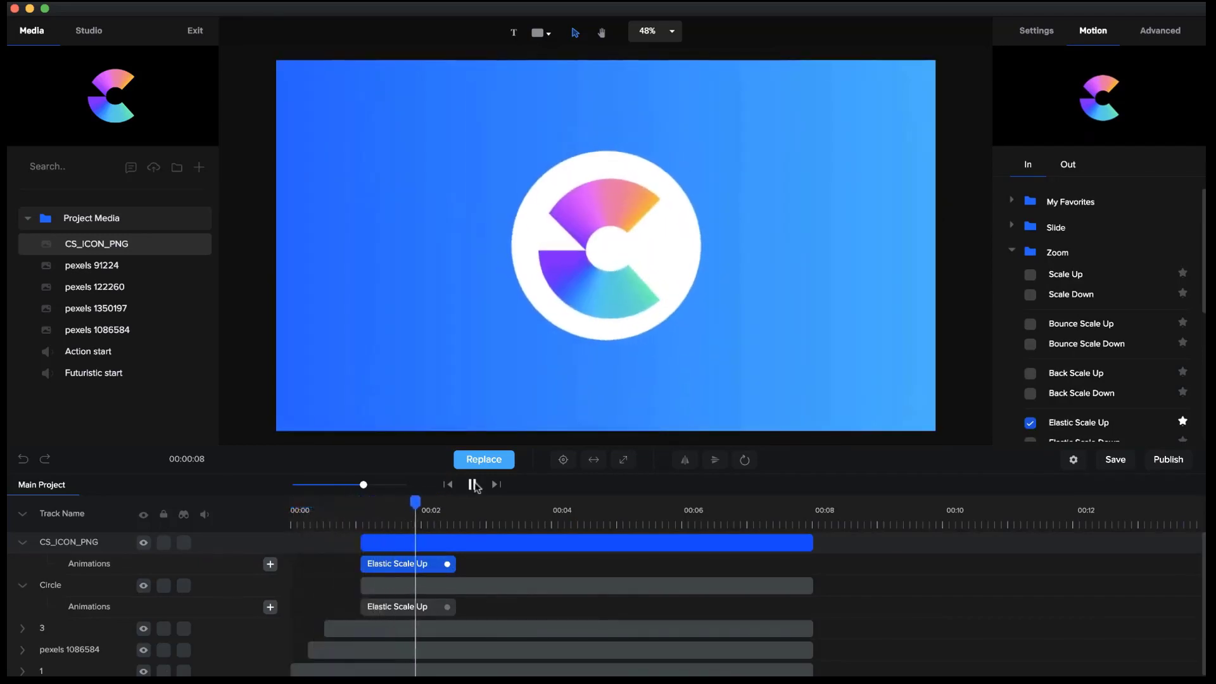
click(475, 485)
Try delaying the starts of the Circle and CS_ICON_PNG layers to about 1.4 s and preview the timing
click(372, 510)
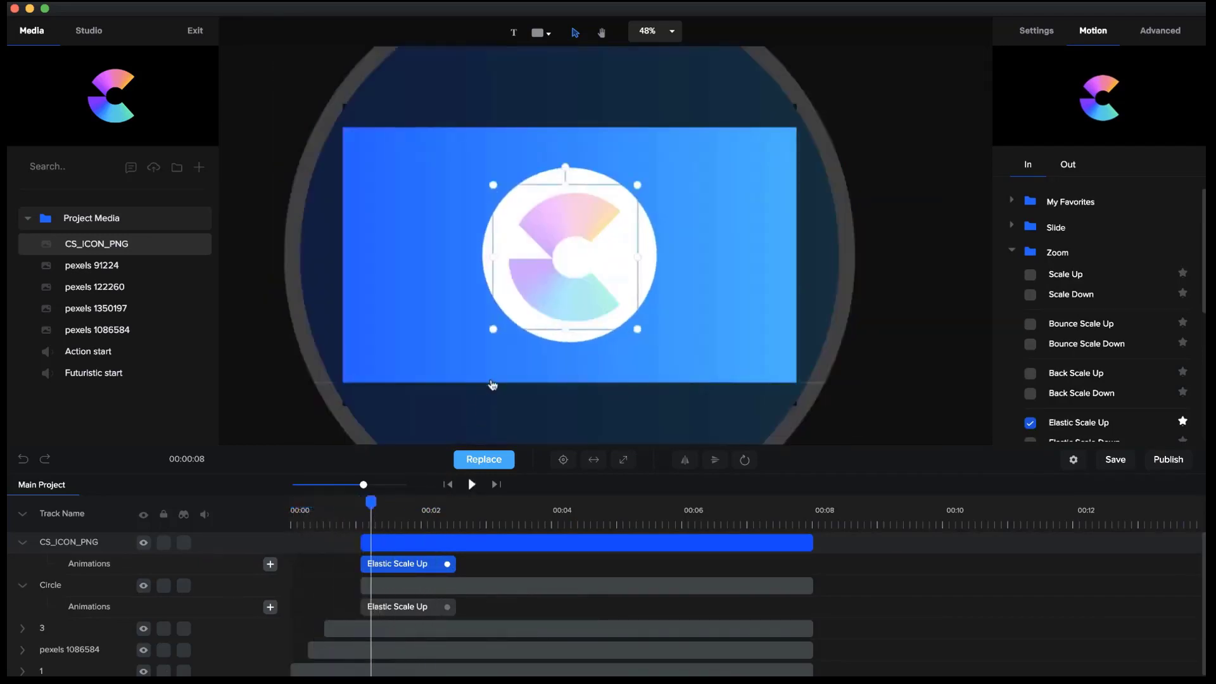
drag(362, 585, 383, 584)
drag(362, 538, 380, 539)
click(448, 484)
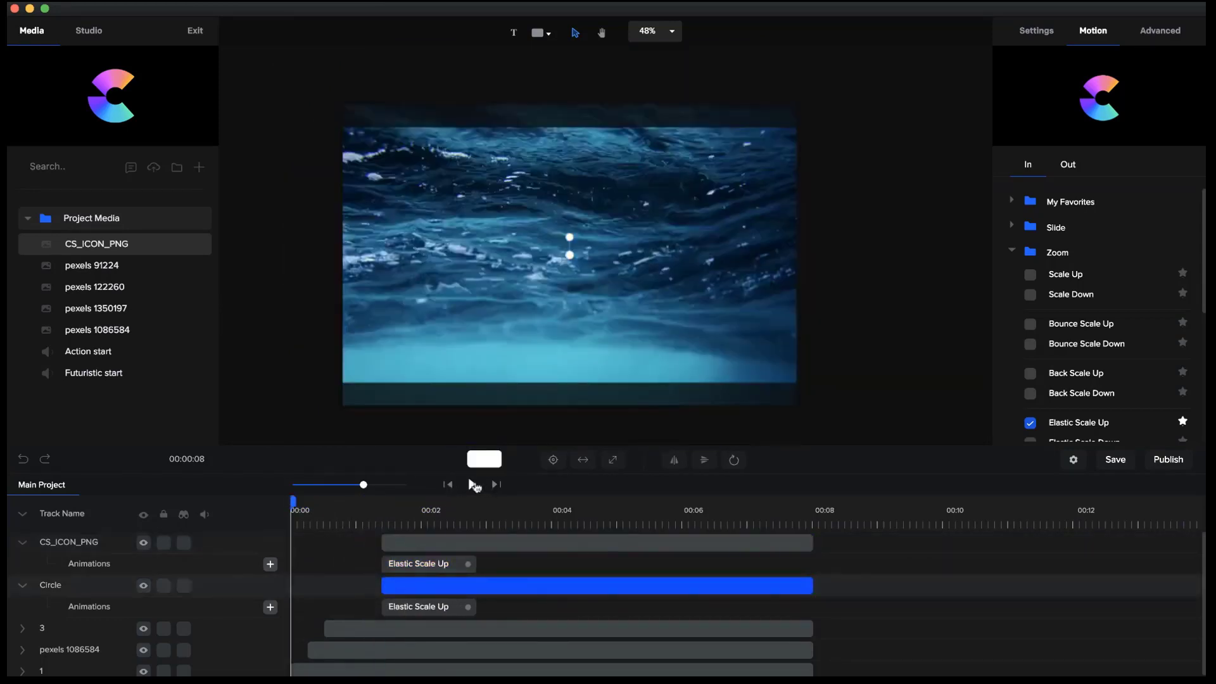
click(472, 485)
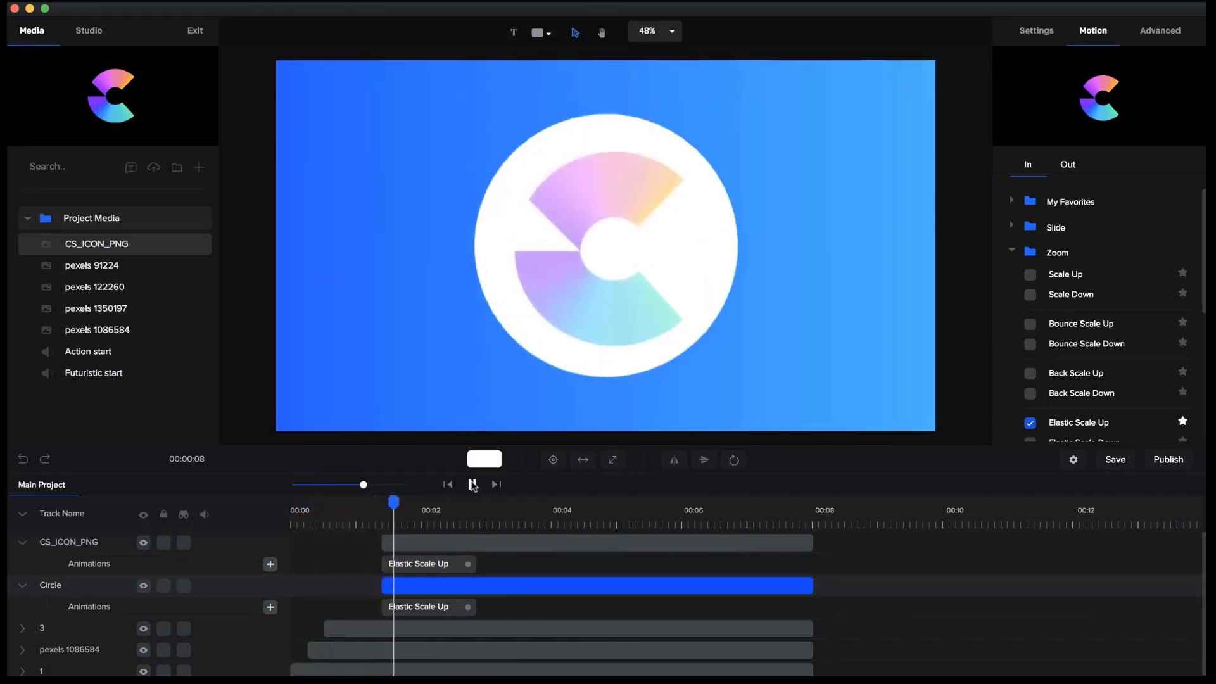
click(473, 484)
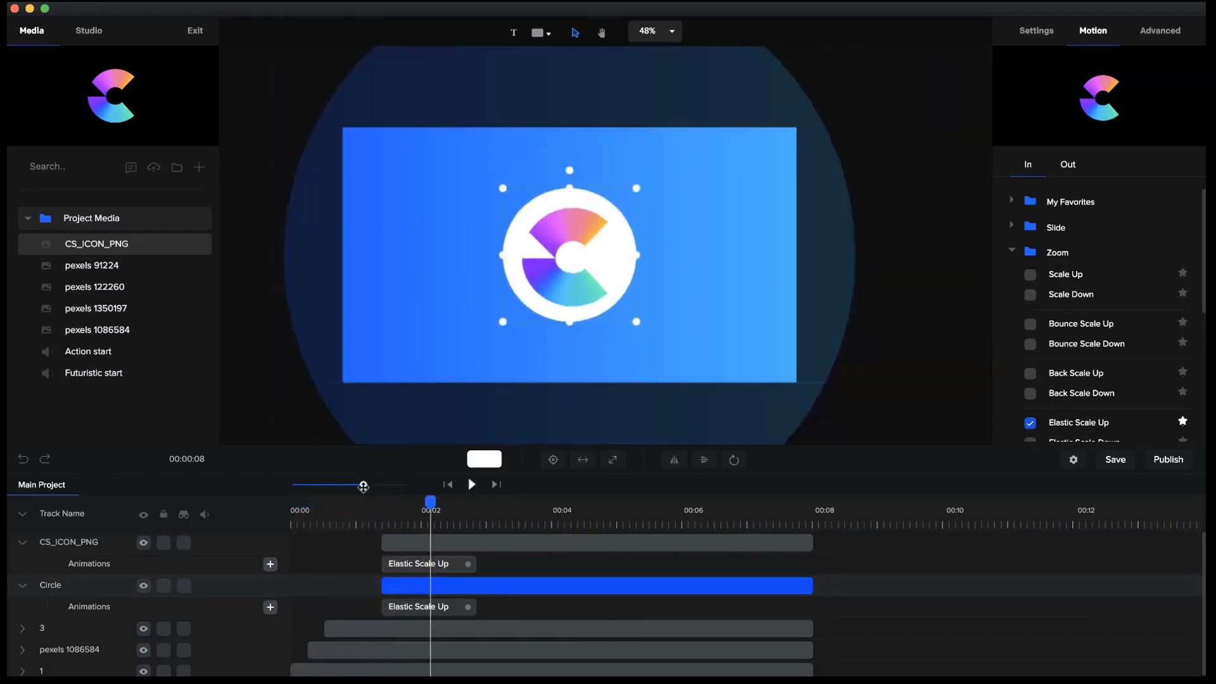
Move the starts of the Circle and CS_ICON_PNG layers earlier to about 1.2 s and play the intro from the beginning
drag(364, 486, 375, 485)
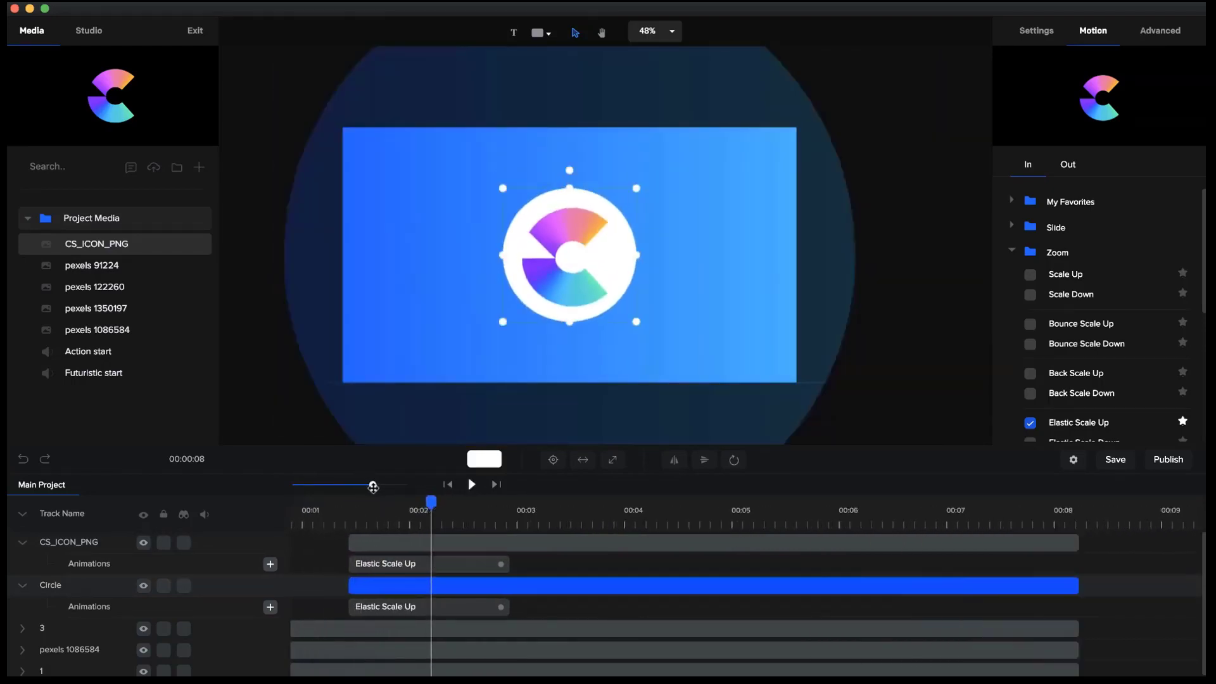
click(350, 586)
drag(350, 586, 326, 586)
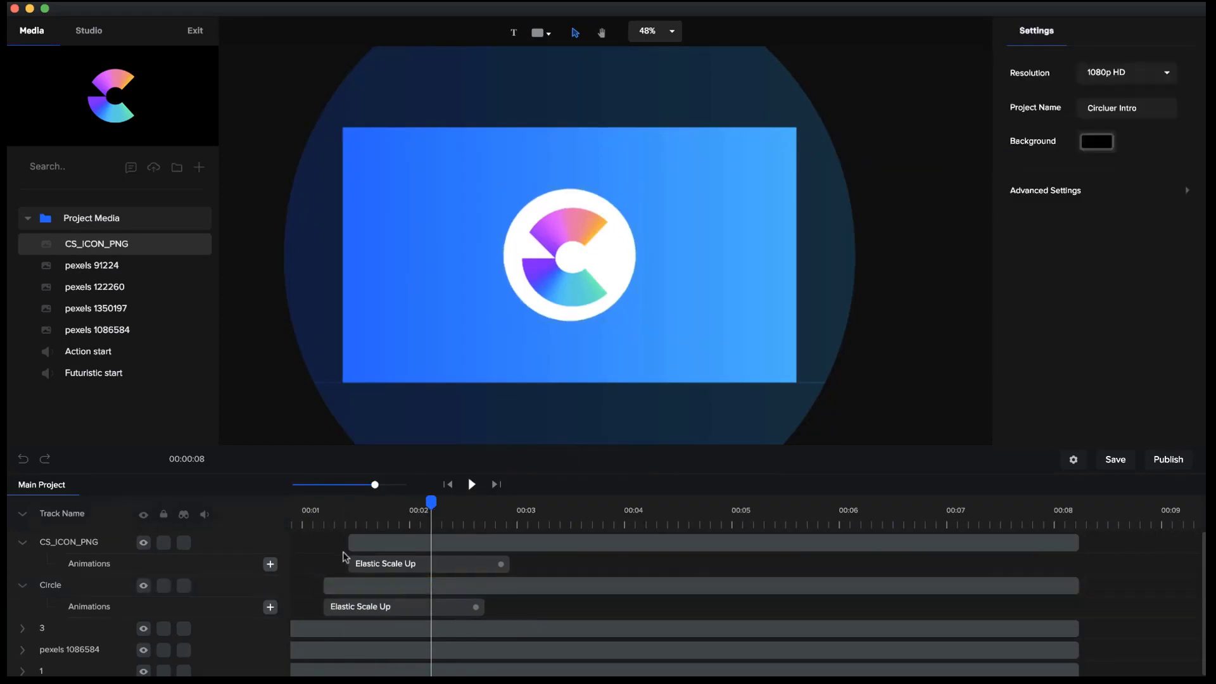
click(352, 543)
drag(351, 544, 327, 543)
click(447, 486)
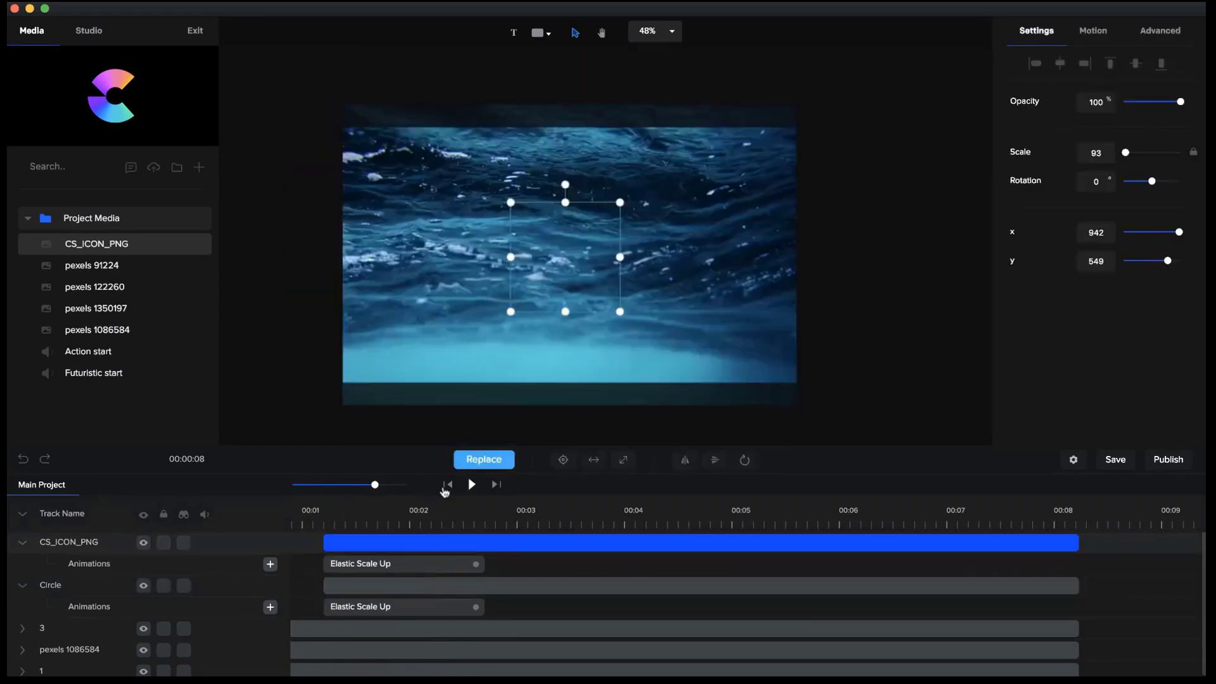
click(472, 485)
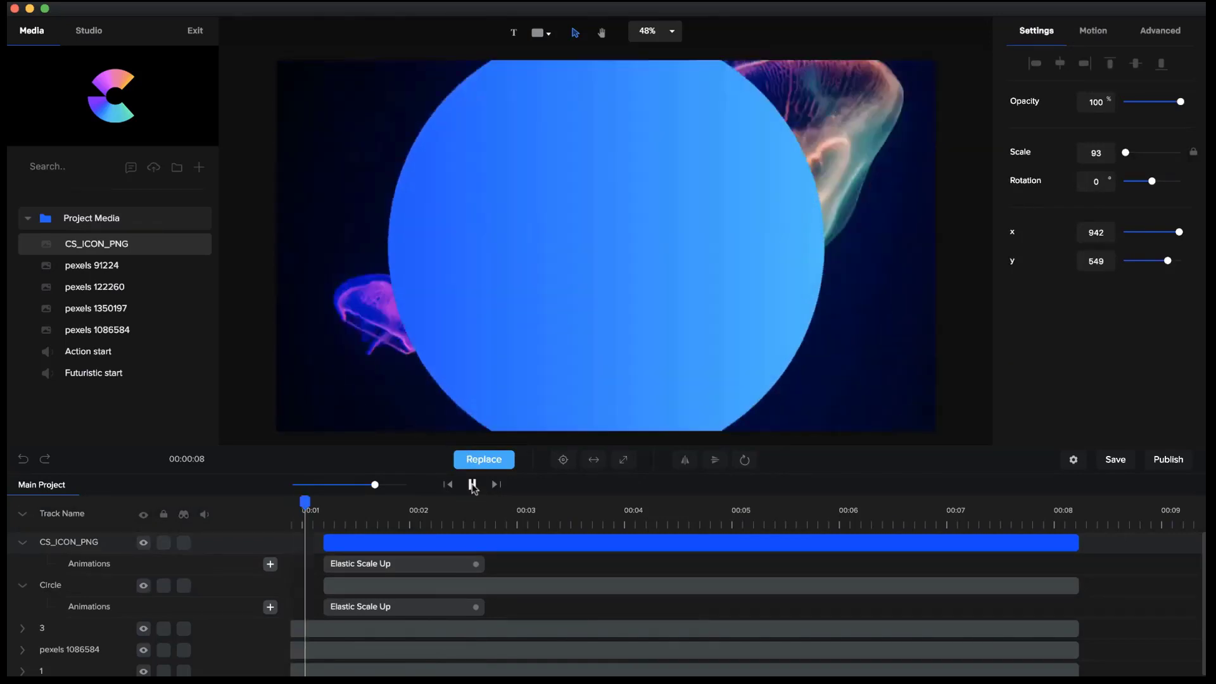
click(472, 485)
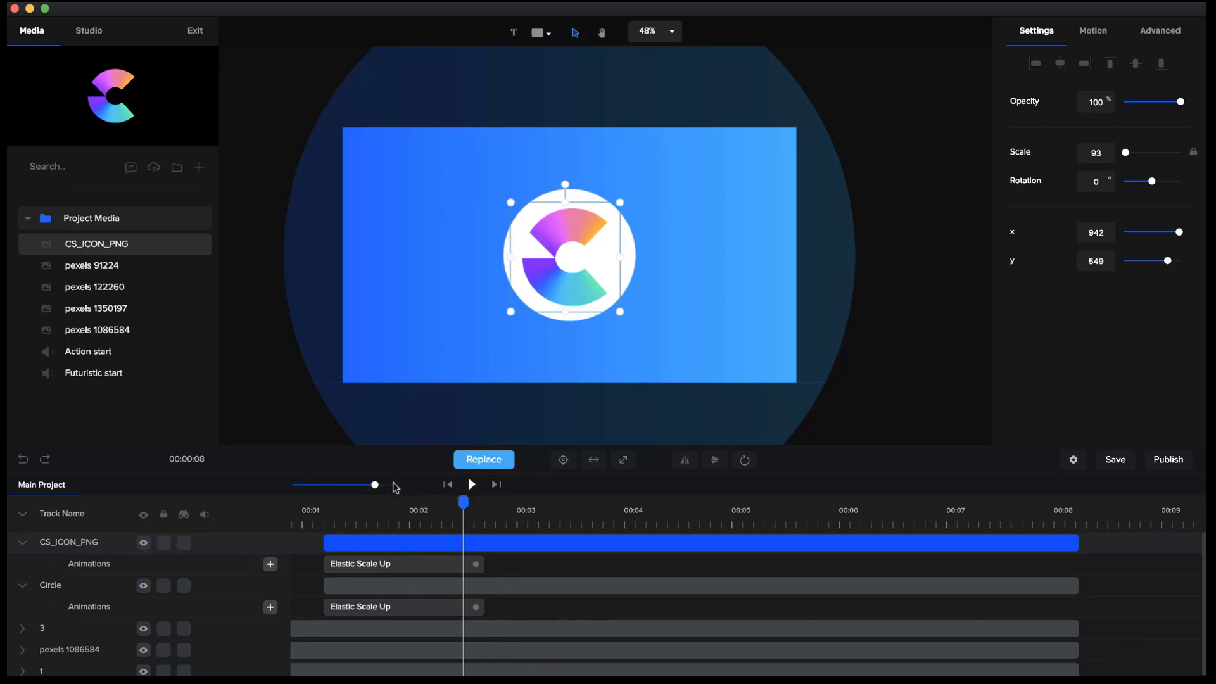
Shorten the CS_ICON_PNG and Circle layers so both end at about 4.1 s
drag(374, 485, 367, 485)
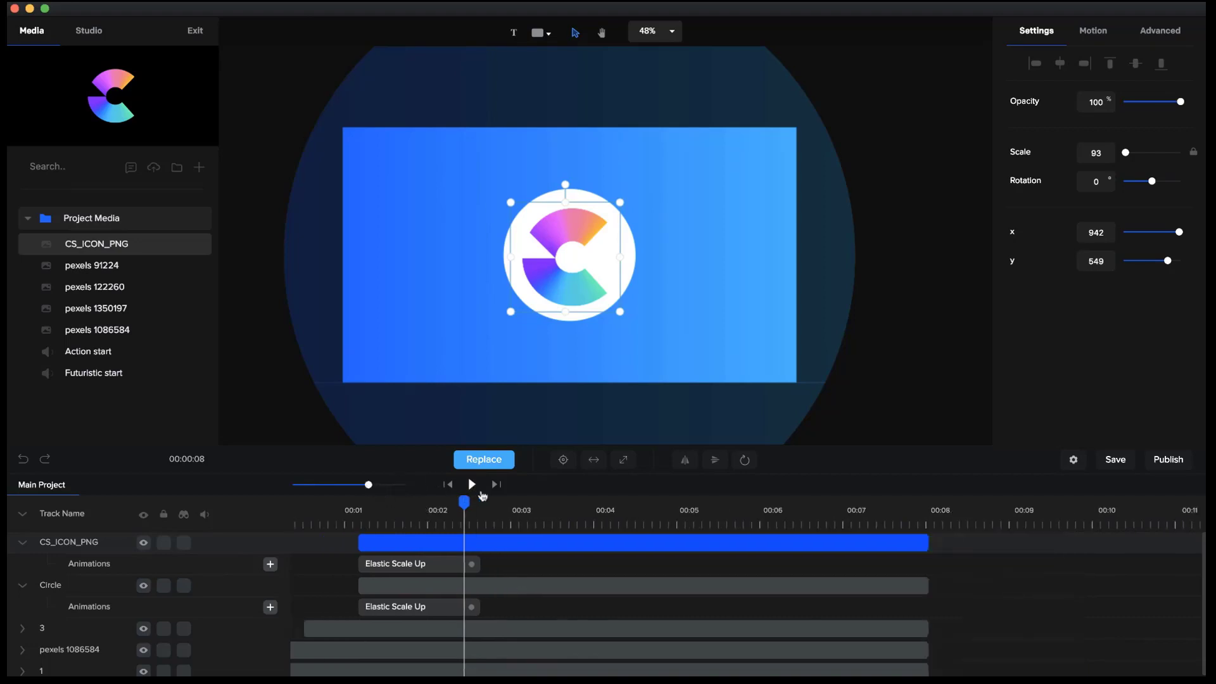
click(548, 511)
click(581, 521)
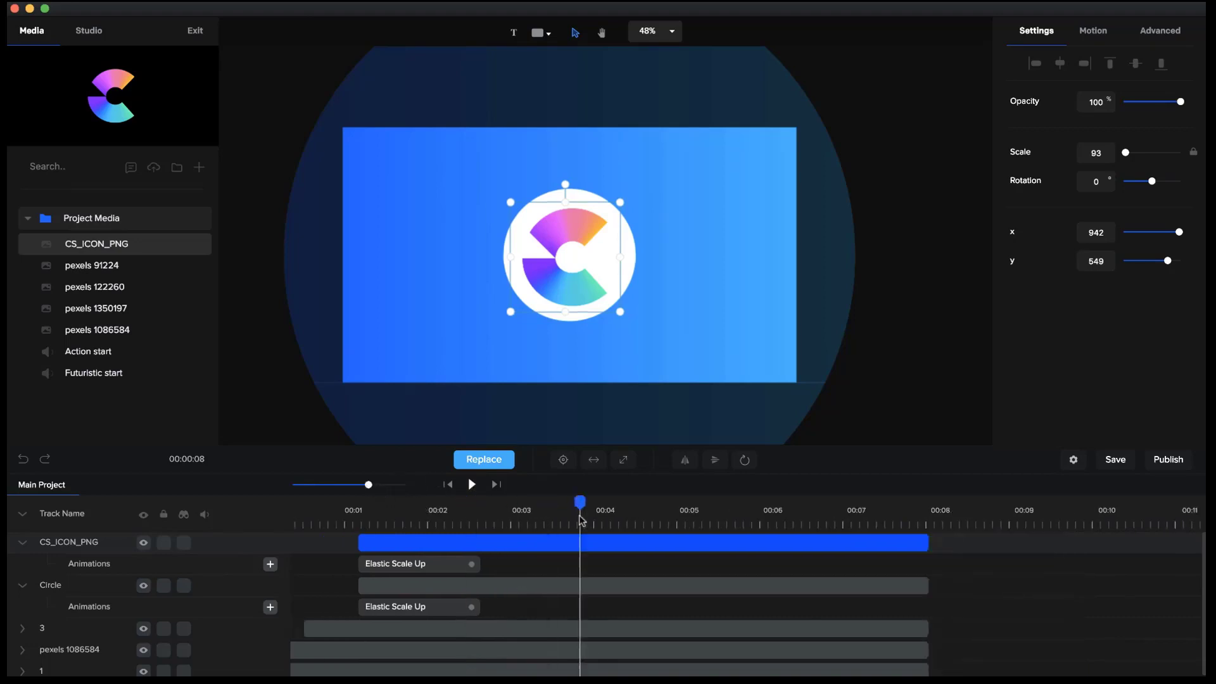
drag(925, 540, 610, 542)
drag(931, 588, 611, 587)
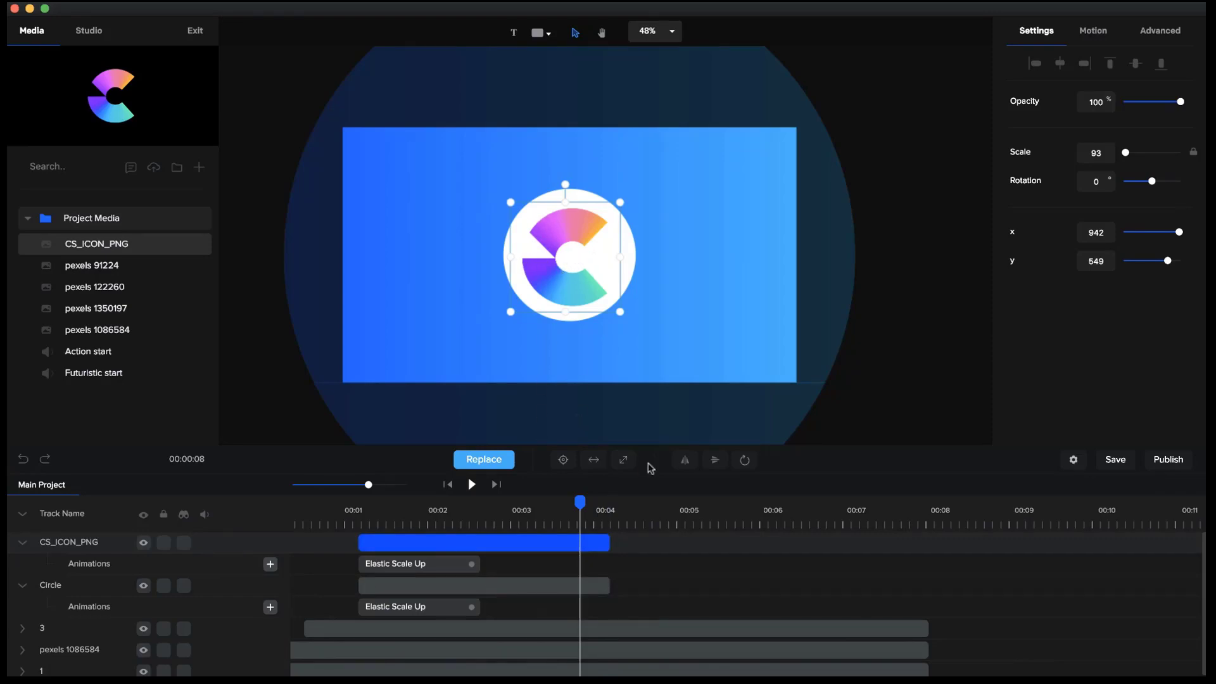
Apply the Back Slide Bottom exit animation from the Slide presets to the CS_ICON_PNG logo
click(1097, 33)
click(1015, 229)
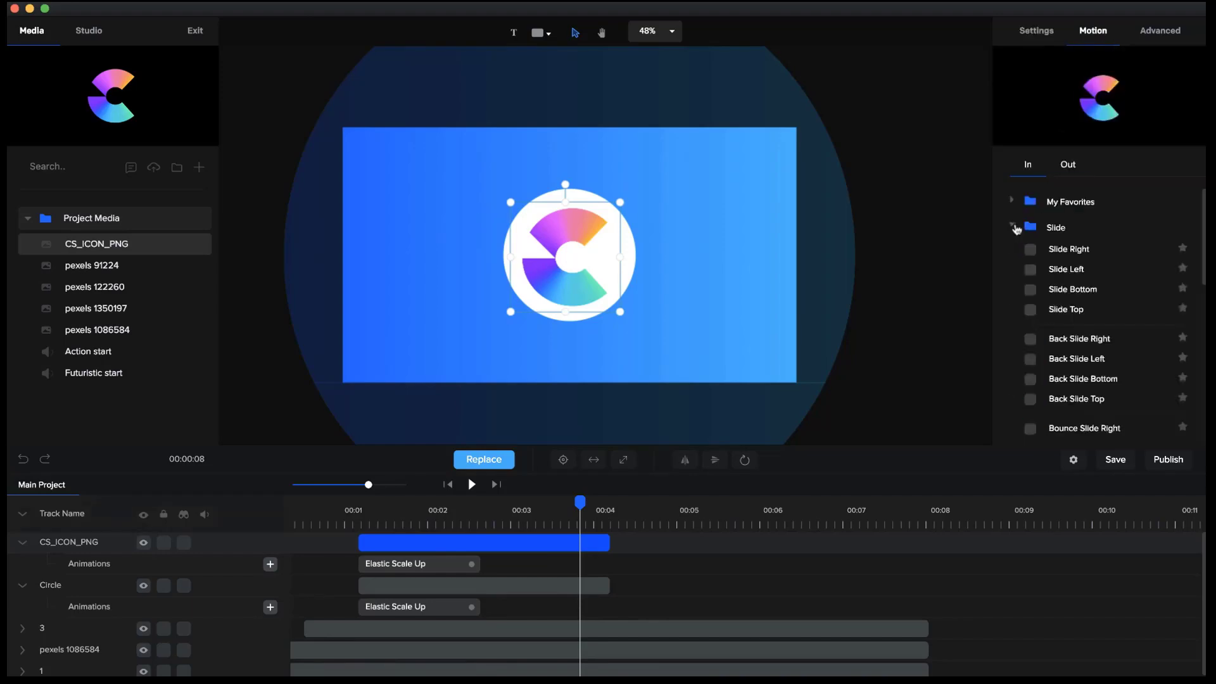
scroll(1036, 340, down, 2)
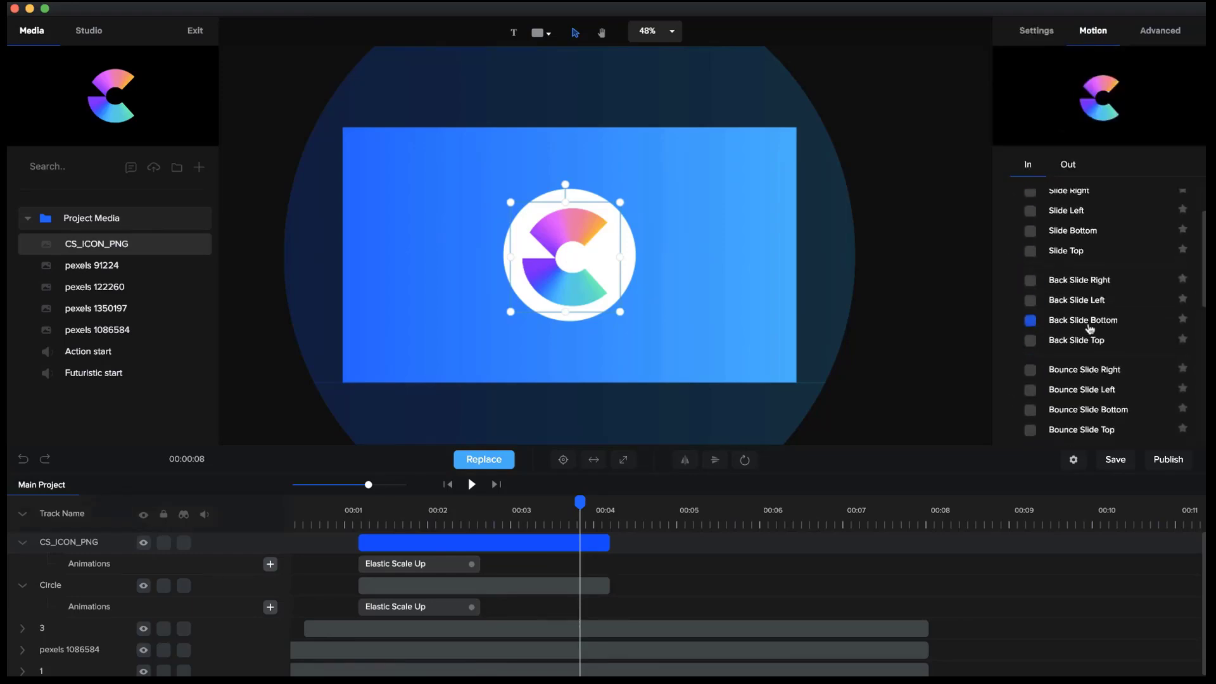
click(1069, 165)
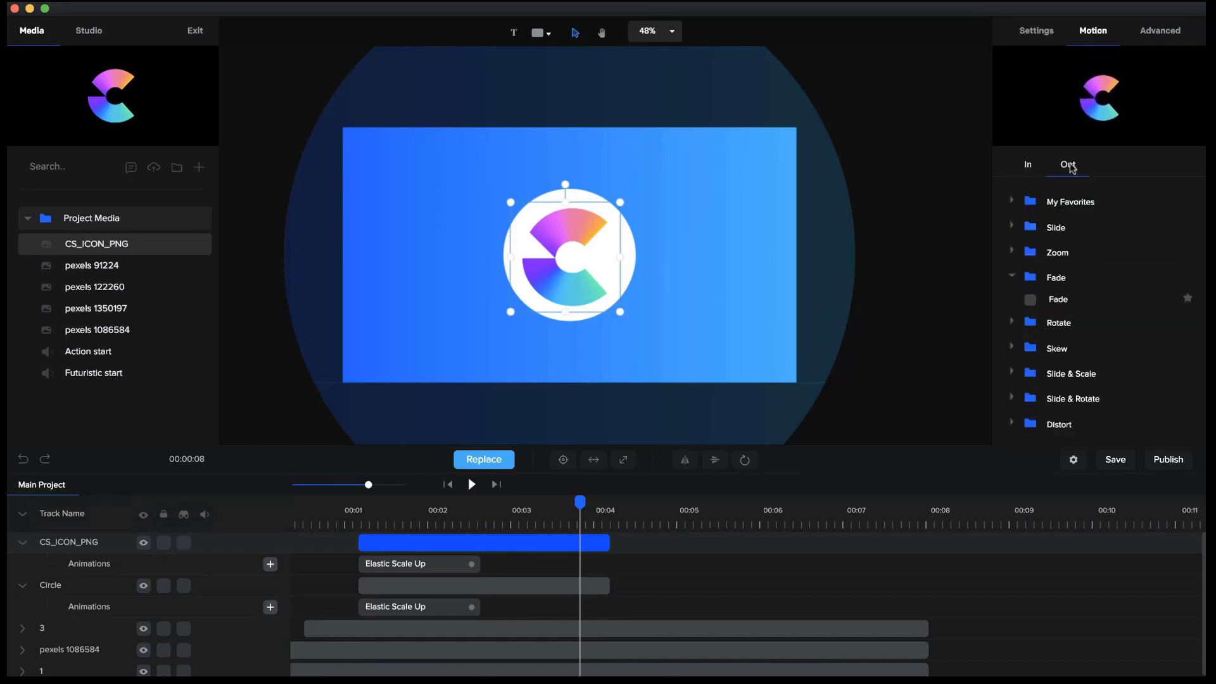
click(1013, 227)
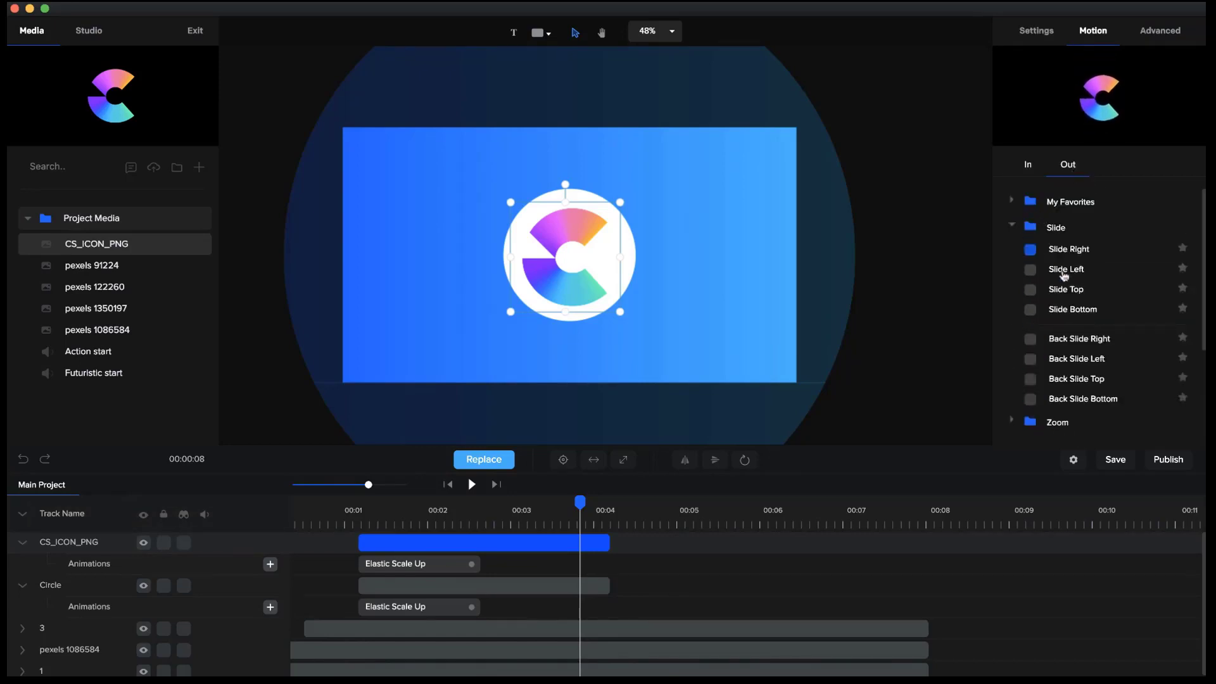
scroll(1039, 279, down, 2)
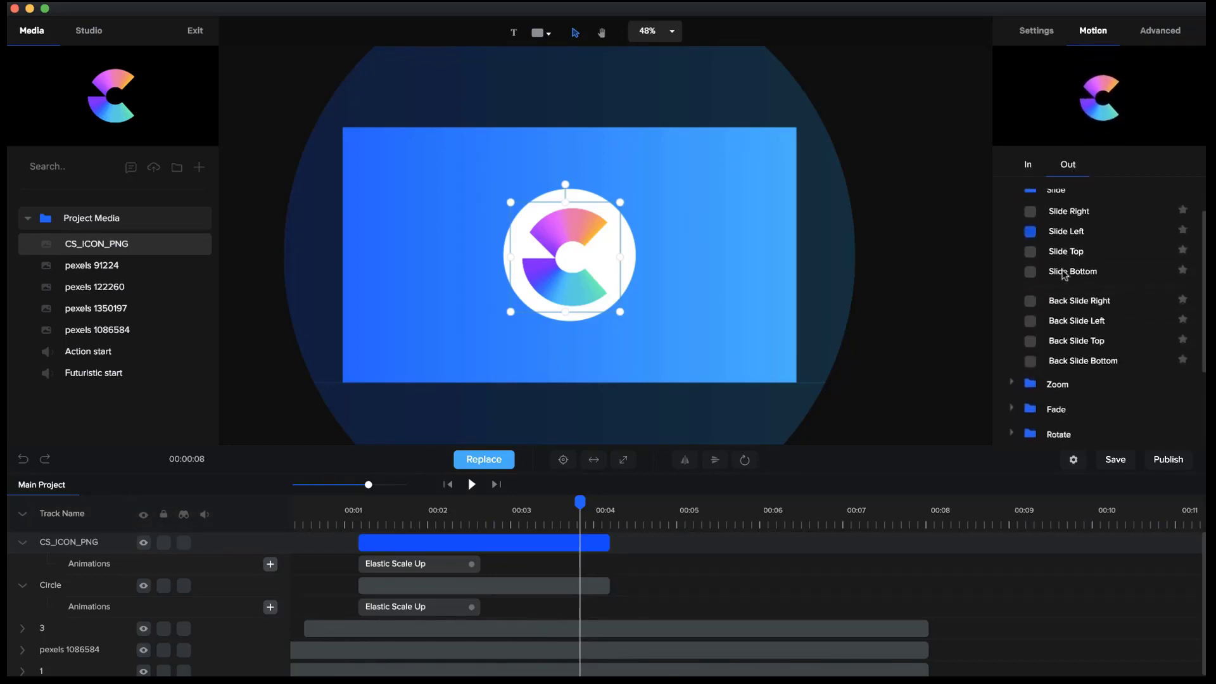
click(1031, 359)
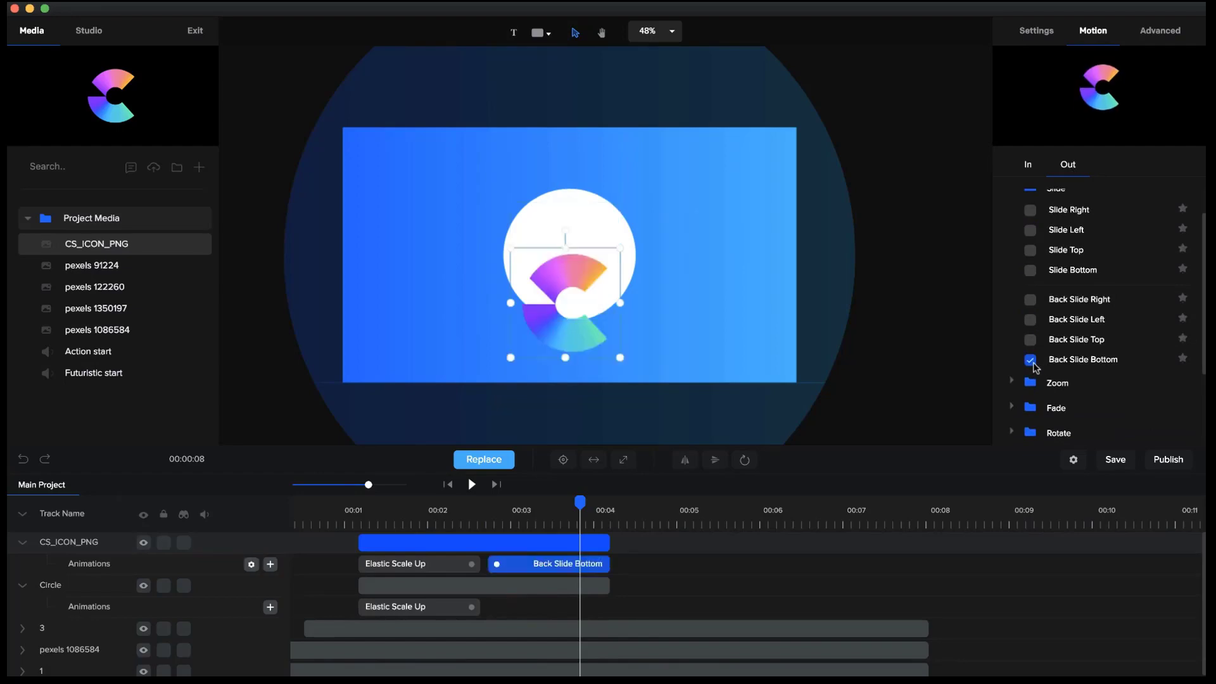
Apply the same Back Slide Bottom exit animation to the white Circle layer
click(579, 586)
scroll(1077, 310, down, 2)
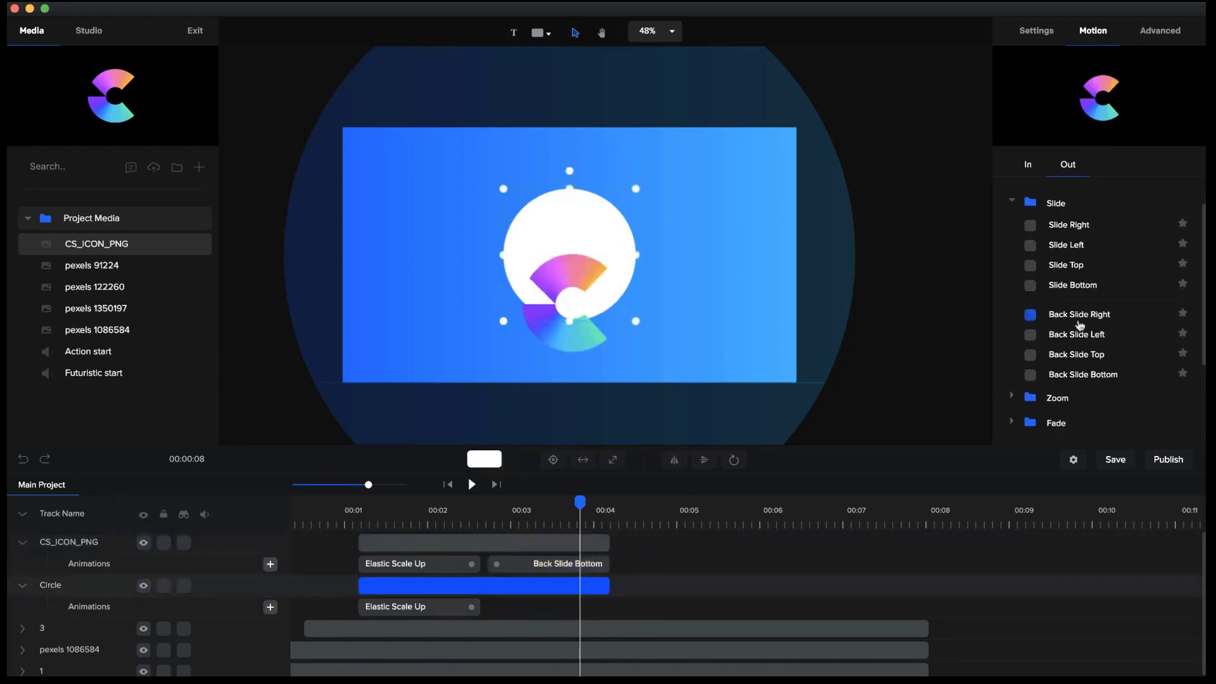
click(1030, 361)
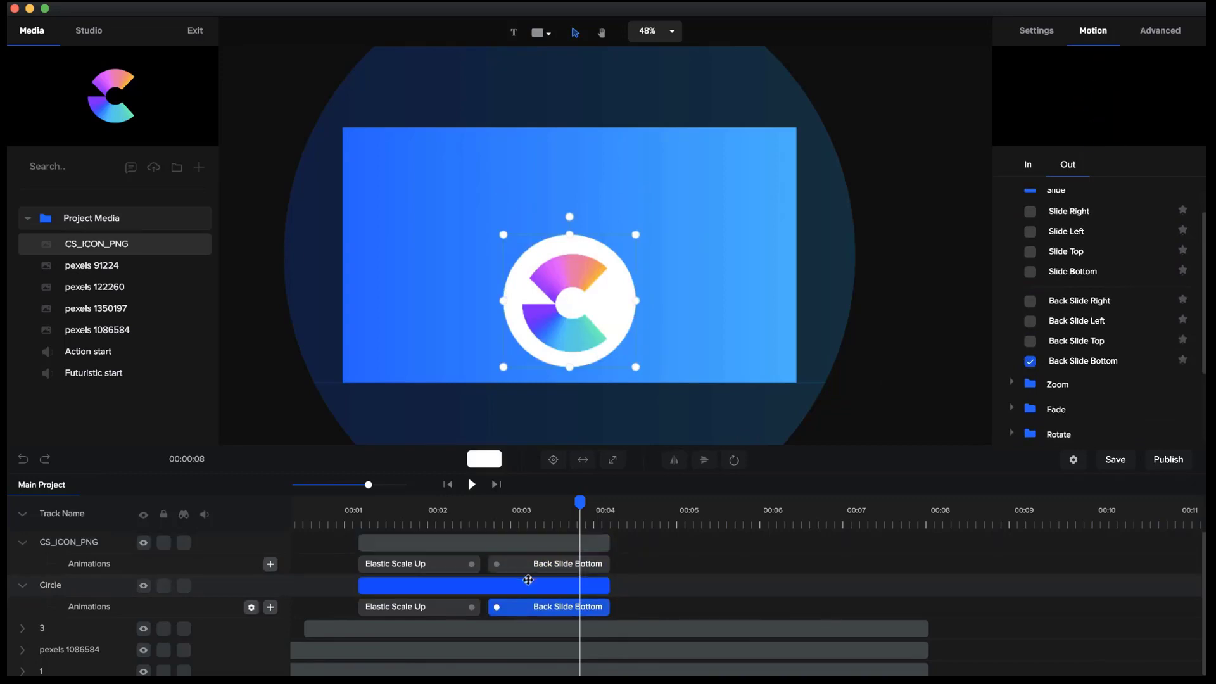
Extend the CS_ICON_PNG and Circle layers to end at about 4.5 s and preview the exit
drag(613, 542, 643, 543)
drag(609, 585, 644, 585)
click(325, 510)
click(472, 485)
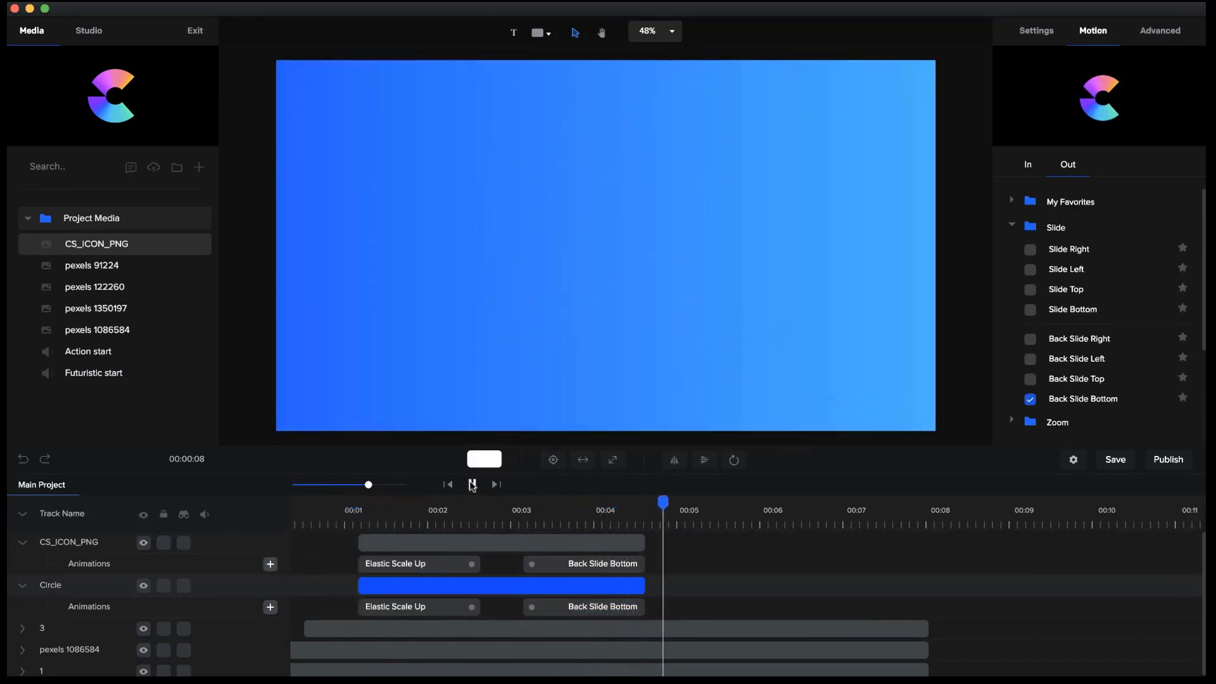
Shorten the Back Slide Bottom animations of the Circle and the logo so both begin at about 3.4 s
click(607, 570)
click(529, 608)
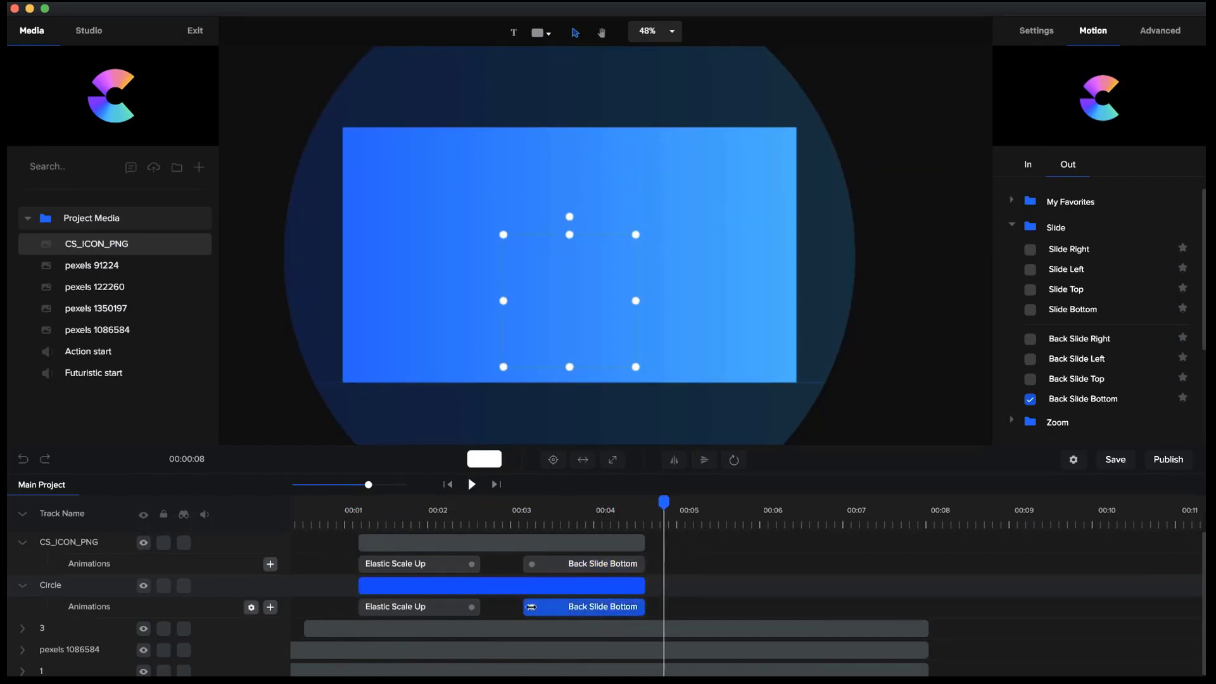
drag(536, 606, 557, 607)
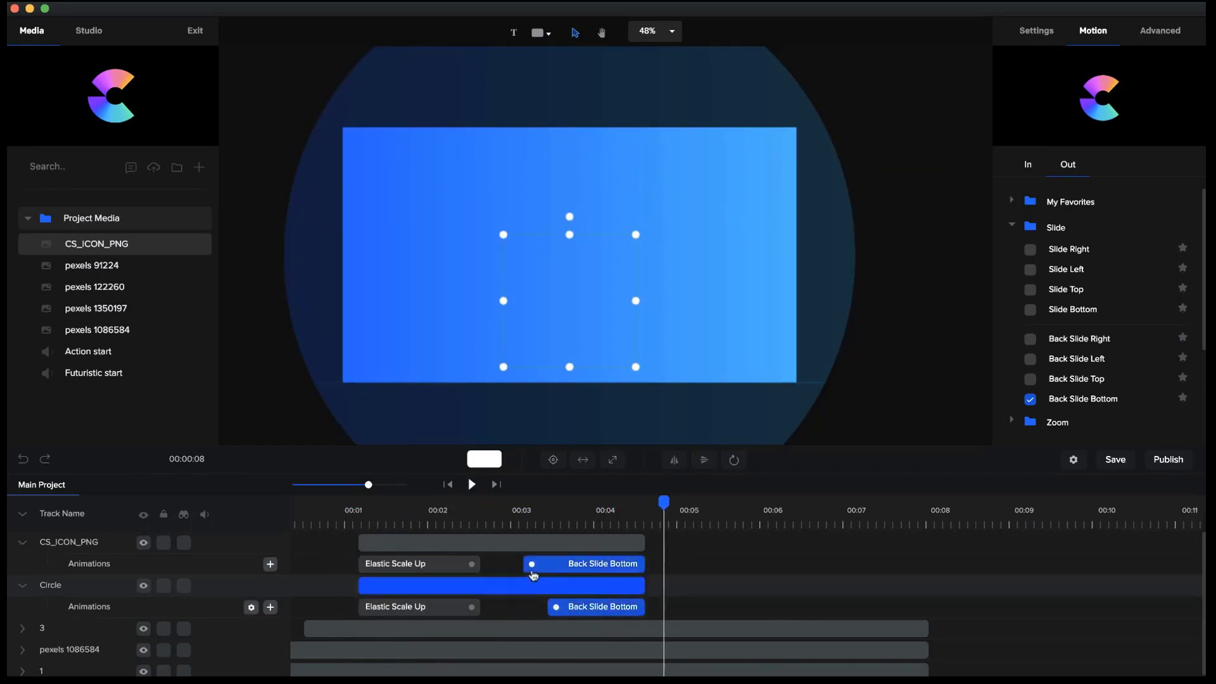
drag(534, 564, 563, 557)
Add a text layer reading "CreateStudio" that starts just before the logo's exit animation, at about 3.4 s
click(562, 518)
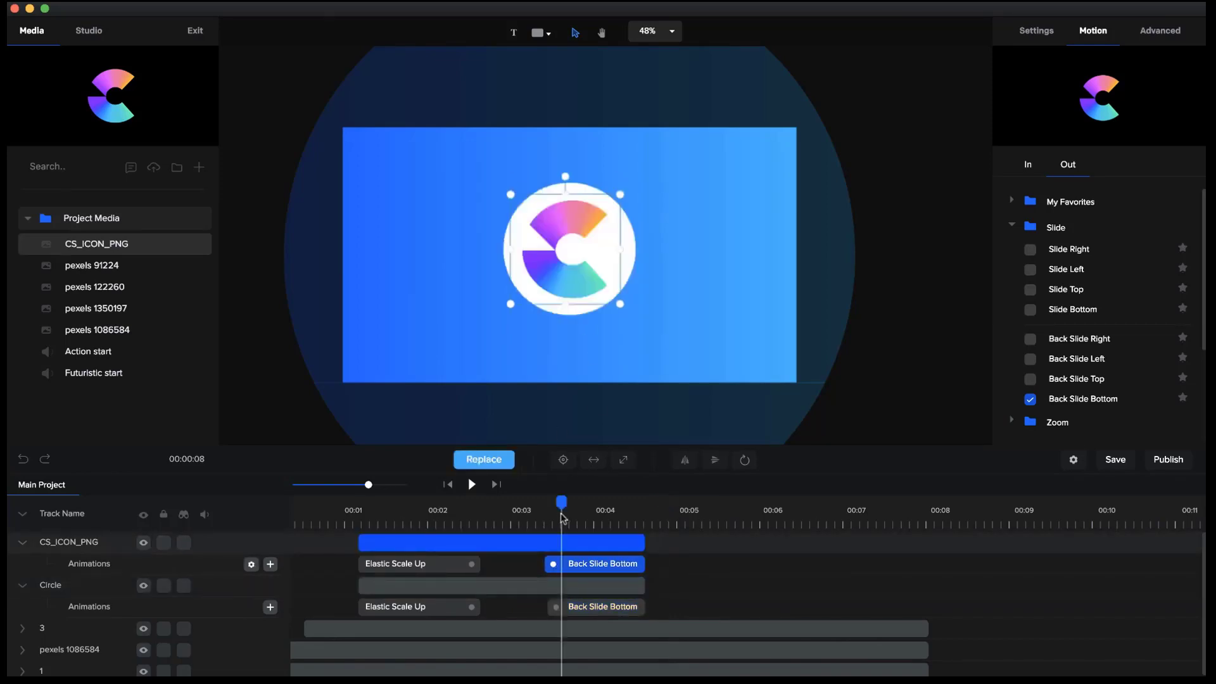
drag(561, 504, 543, 506)
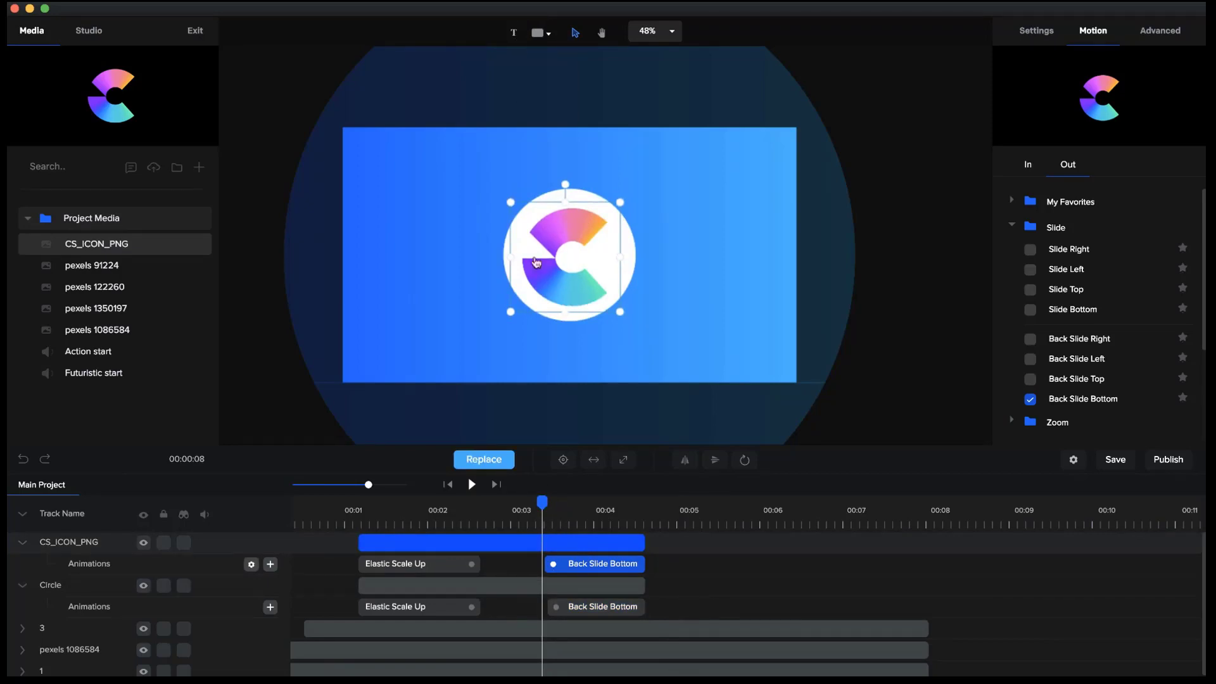
click(515, 35)
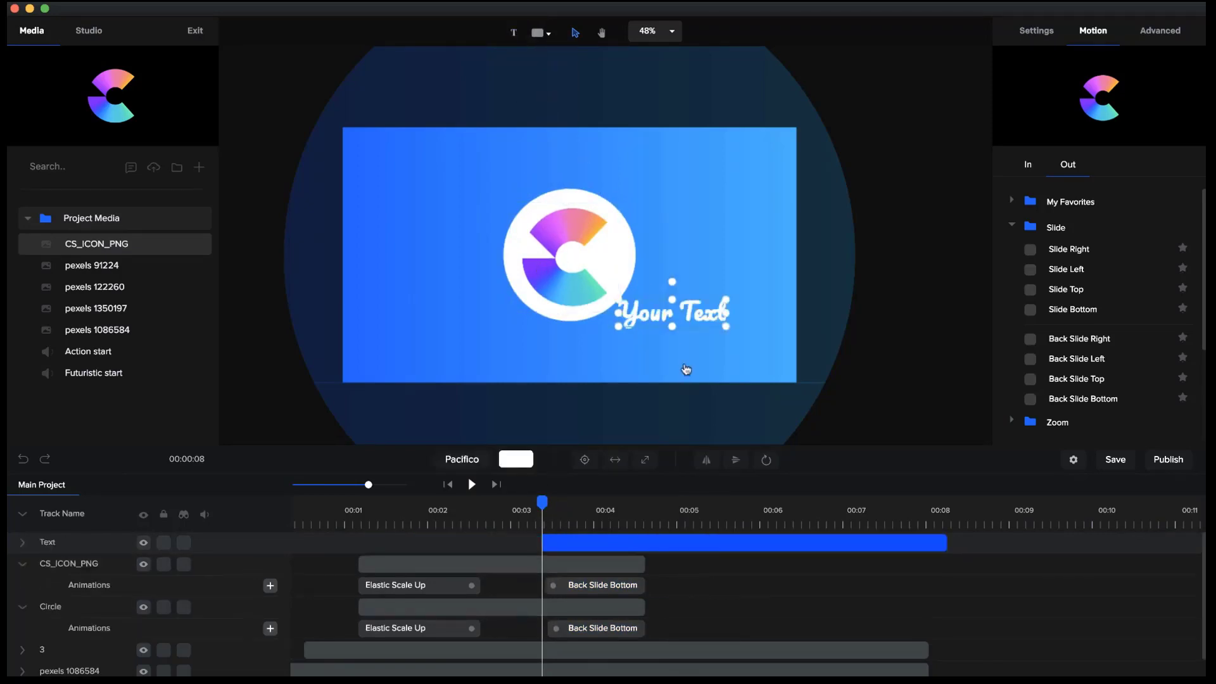
double_click(681, 315)
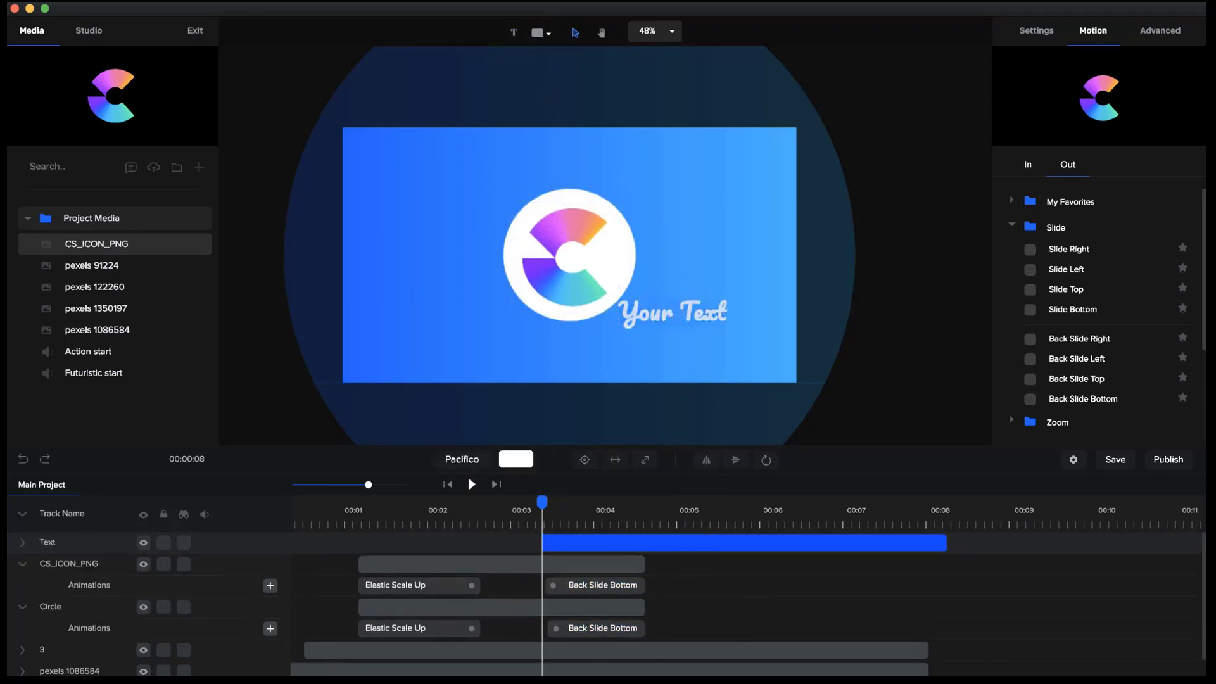
text(CreateStudio)
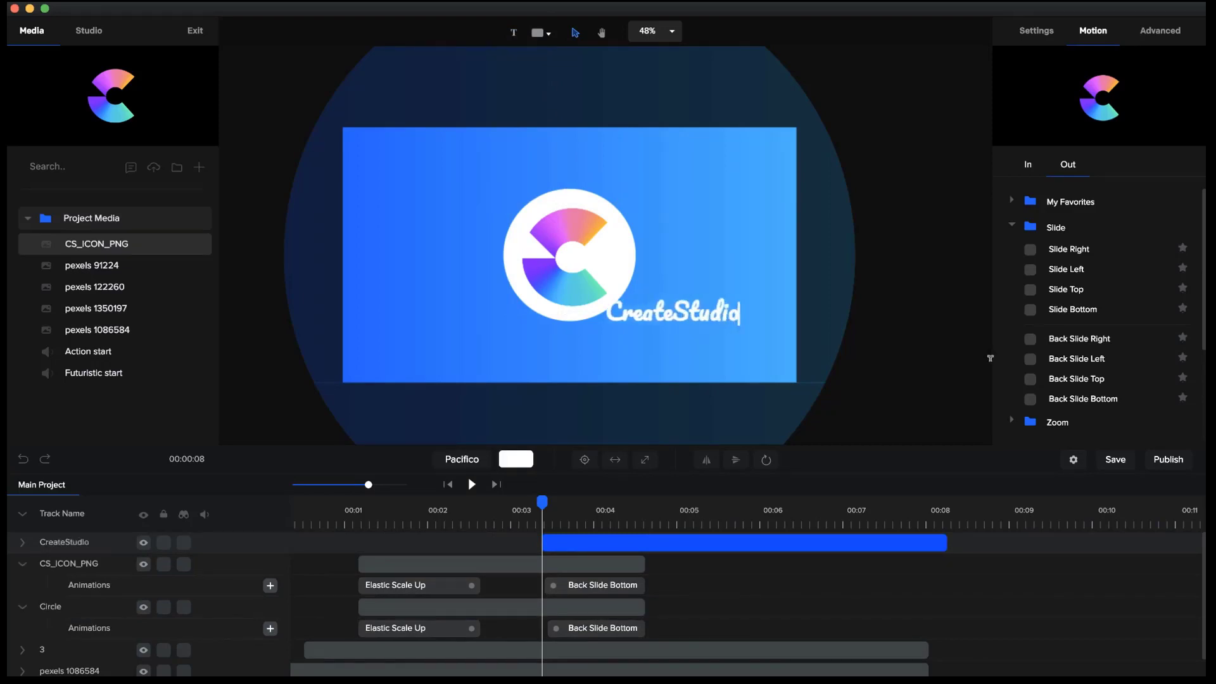
click(945, 360)
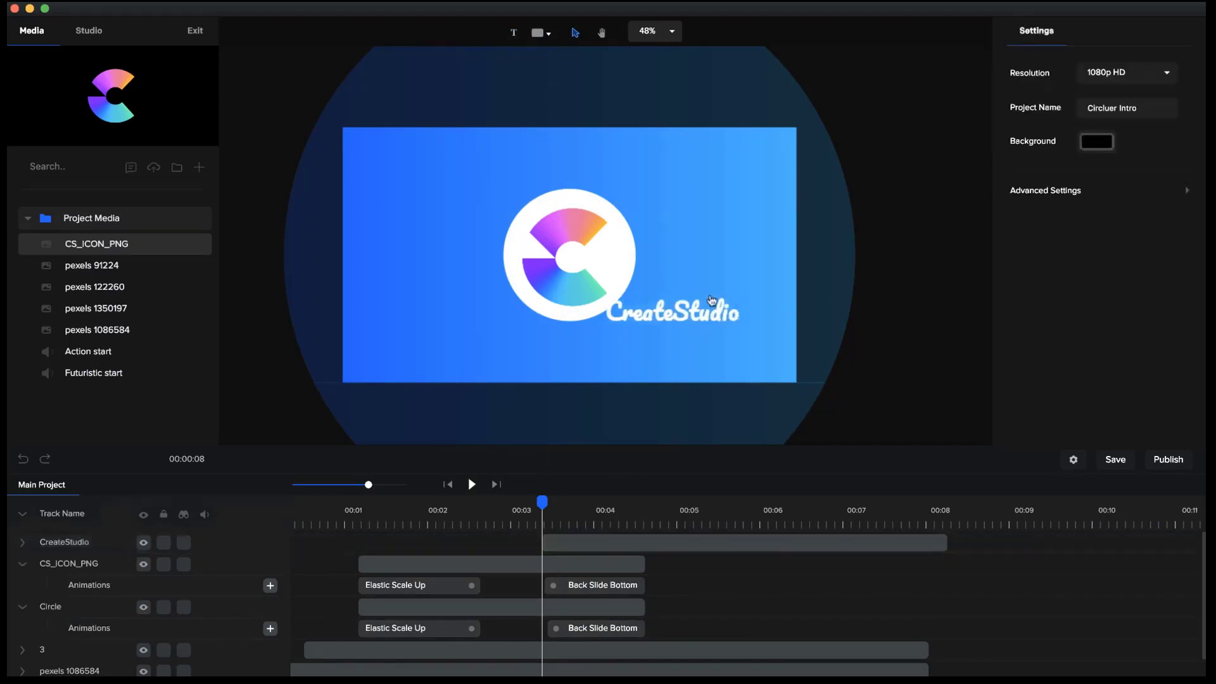
Move the CreateStudio text over the logo's centre and place its layer directly below the Circle layer
drag(695, 317, 590, 257)
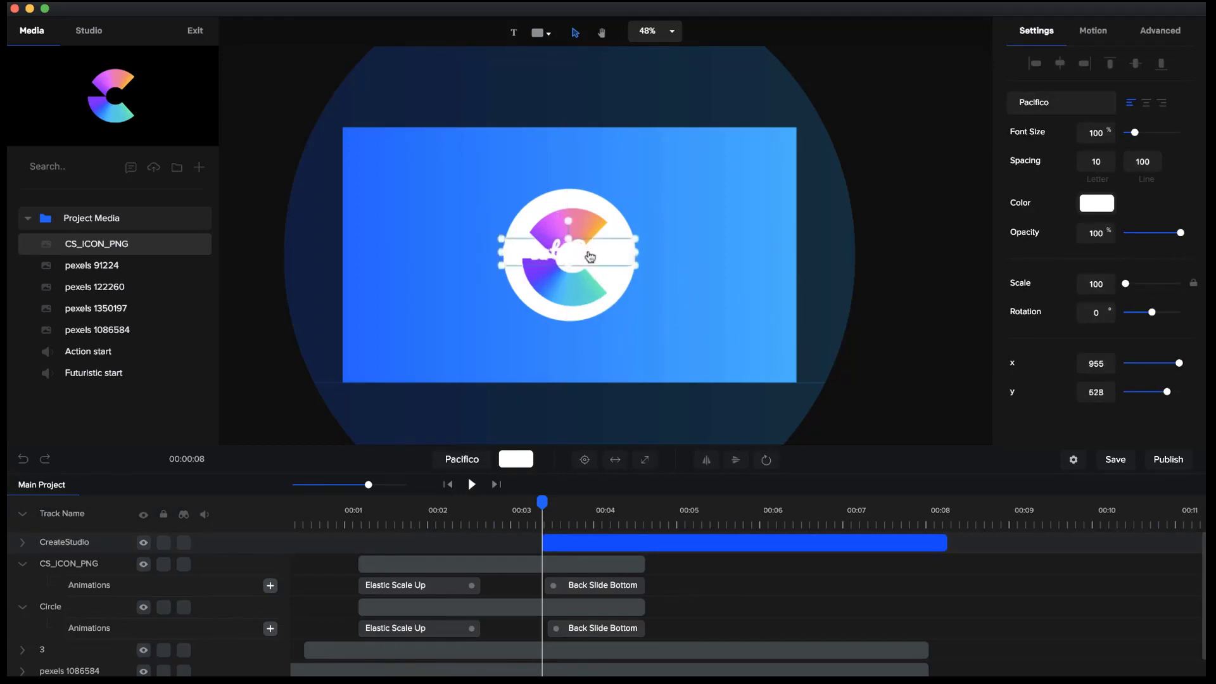
click(26, 515)
drag(86, 545, 93, 582)
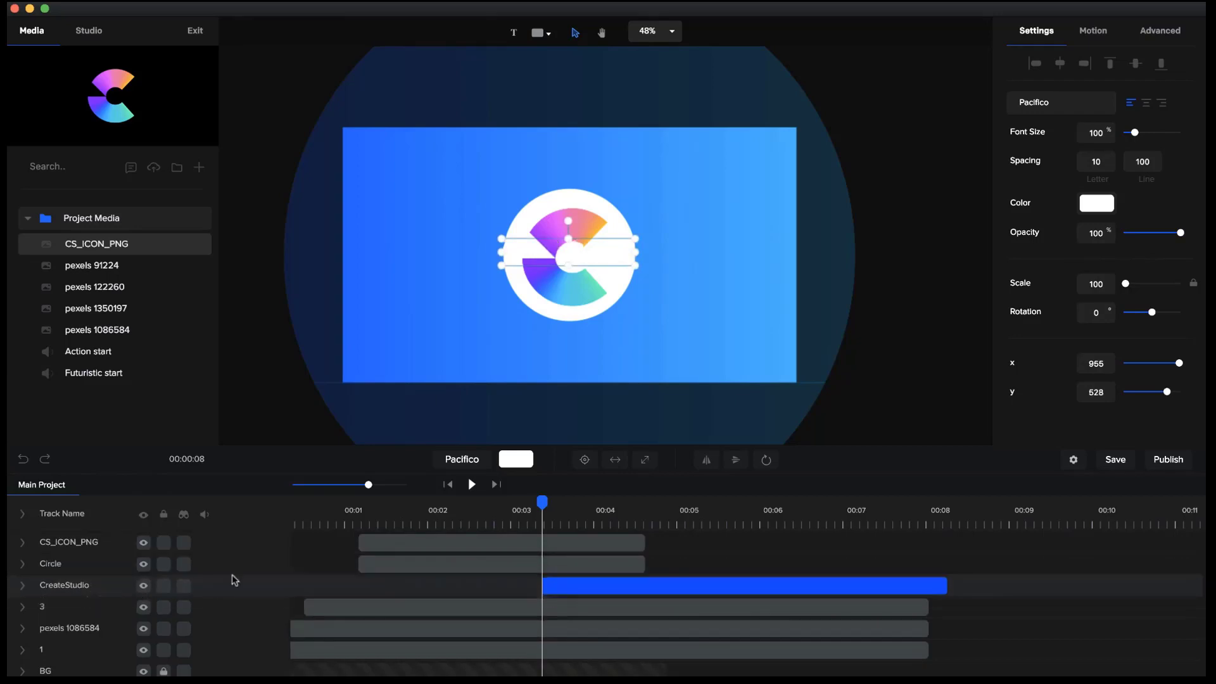
Scale the CreateStudio text down to 92 so it fits within the white circle, and centre it on the canvas
scroll(619, 346, up, 3)
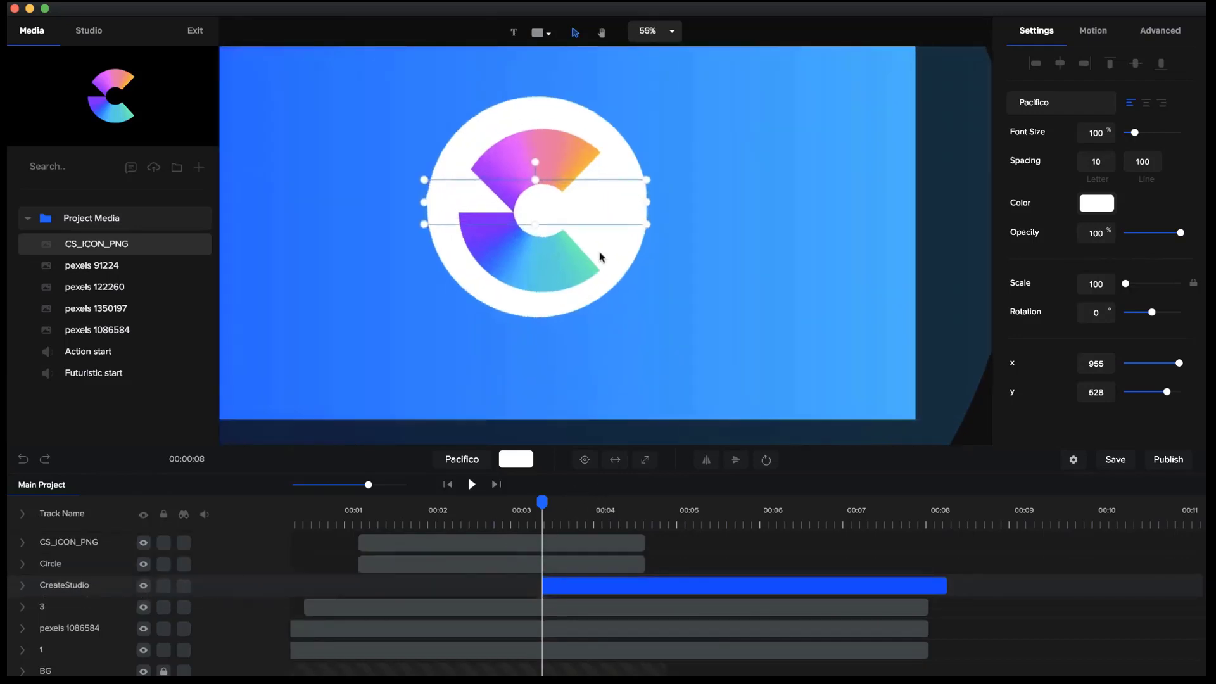
drag(423, 179, 437, 184)
drag(650, 179, 644, 183)
click(586, 460)
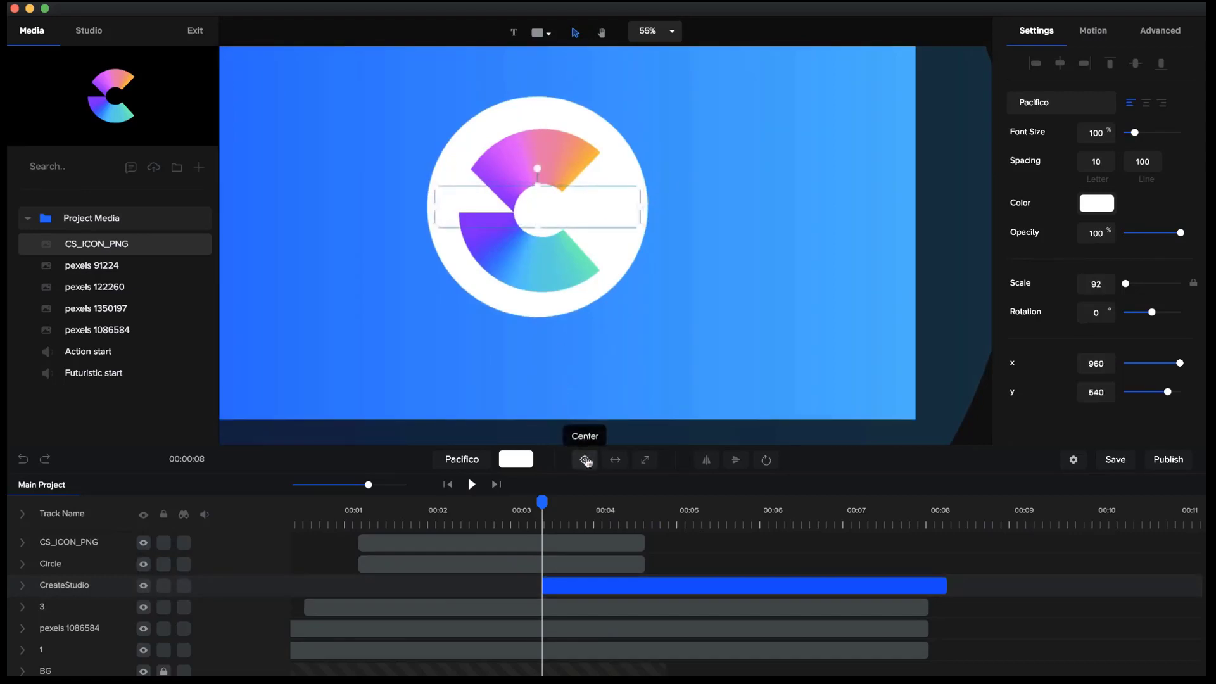
Toggle the visibility of the CS_ICON_PNG and Circle layers to check how they cover the text
click(145, 542)
click(145, 565)
click(145, 564)
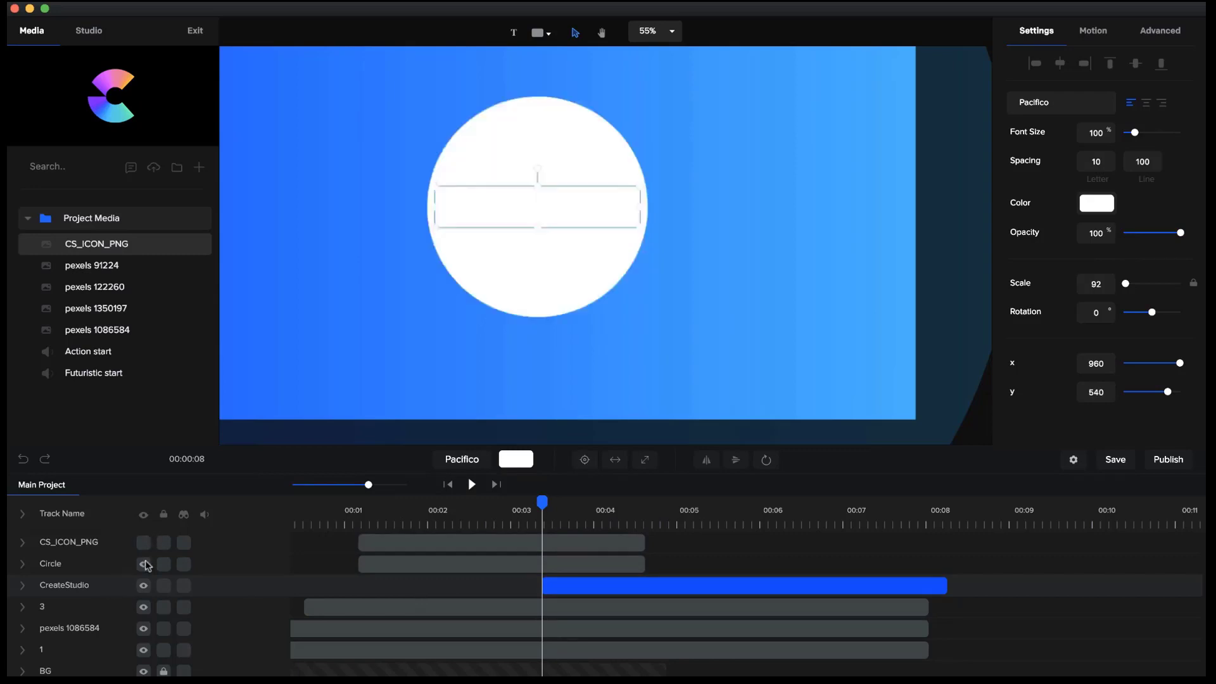
click(144, 543)
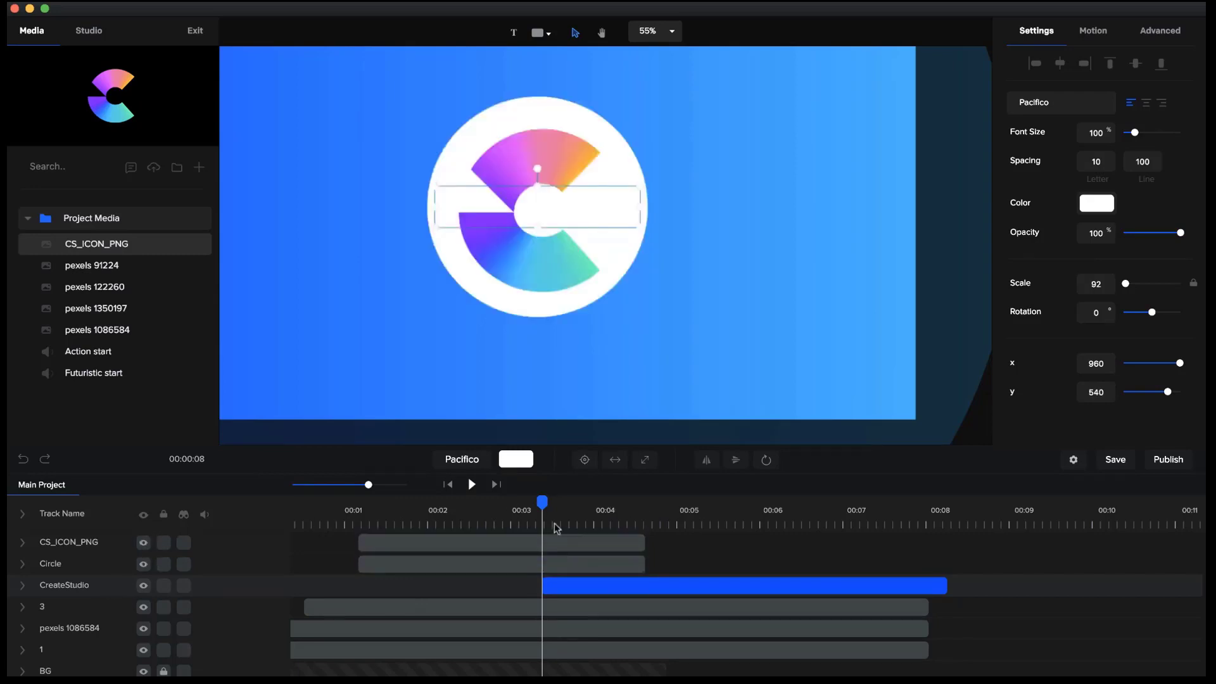
Trim the start of the CreateStudio text layer to about 4 s, during the logo's exit
drag(537, 505, 612, 531)
click(543, 591)
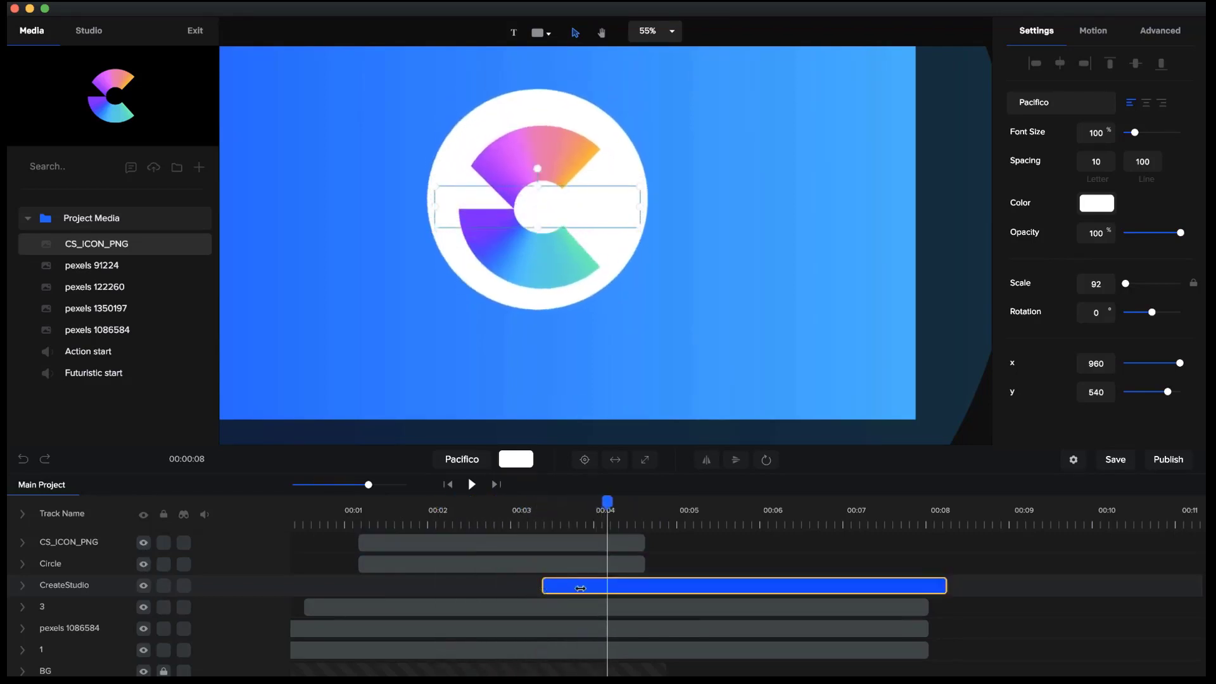
drag(580, 589, 609, 589)
click(608, 591)
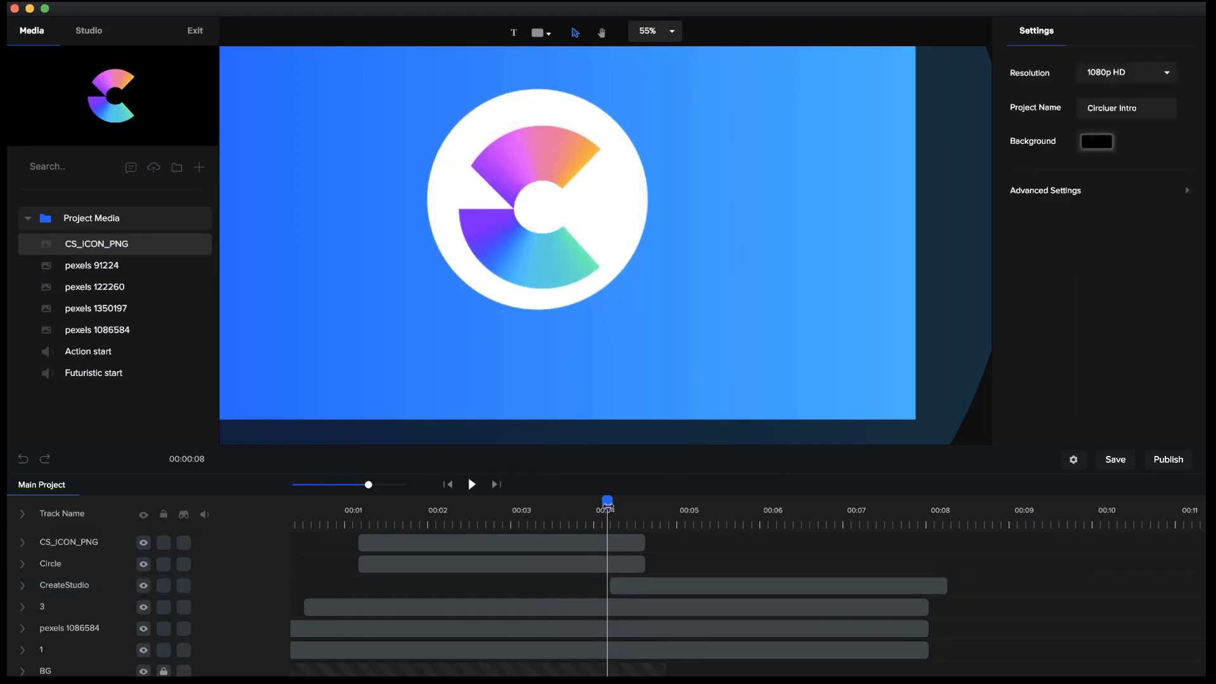
Duplicate the CreateStudio text, place the copy below the original, and change its wording to "createstudio.com"
drag(607, 504, 701, 520)
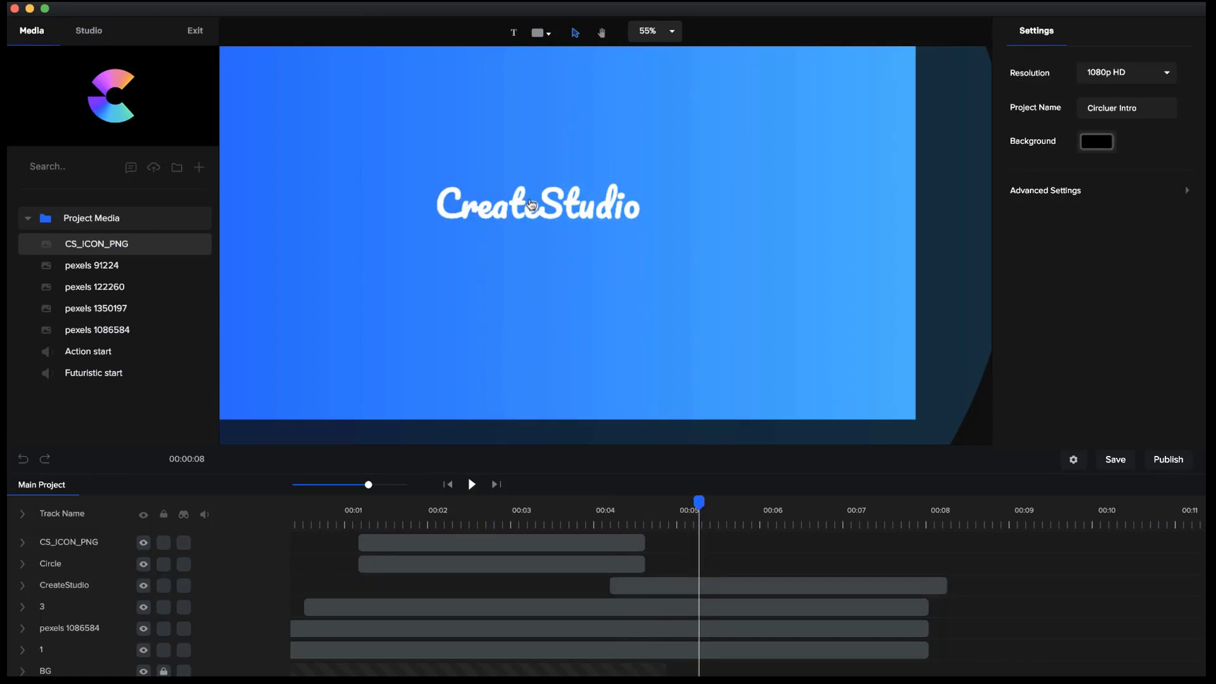
scroll(531, 204, down, 4)
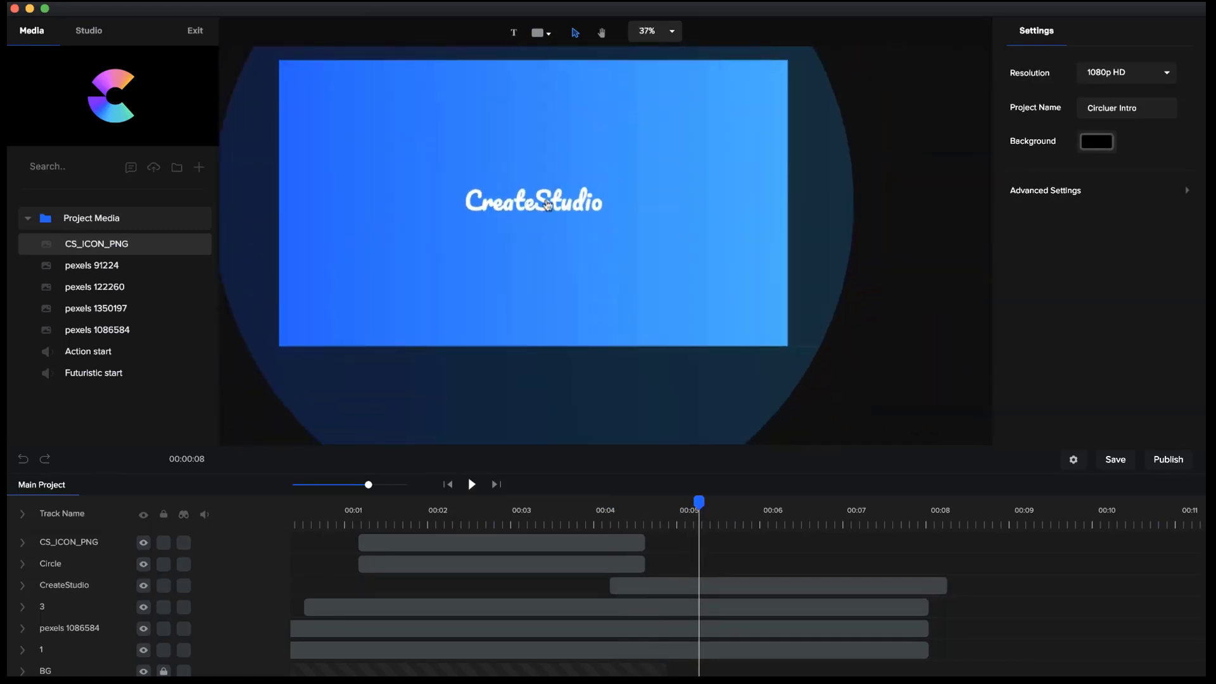
click(548, 204)
key(super+d)
drag(548, 204, 544, 239)
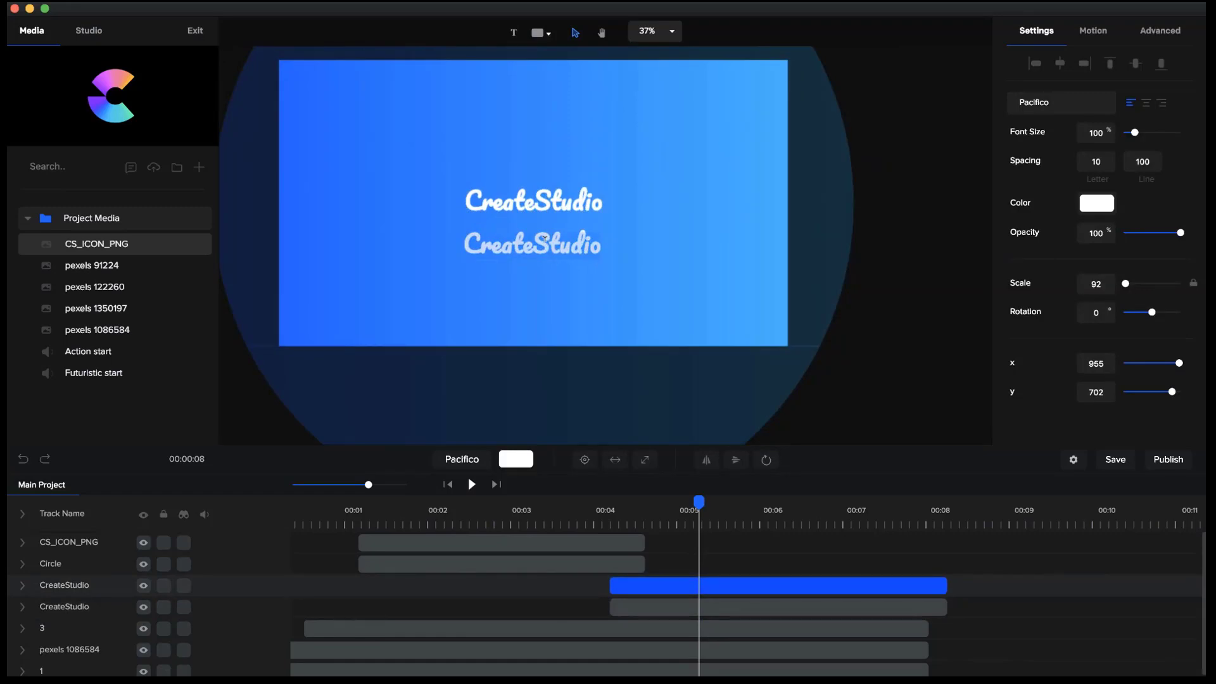
text(create)
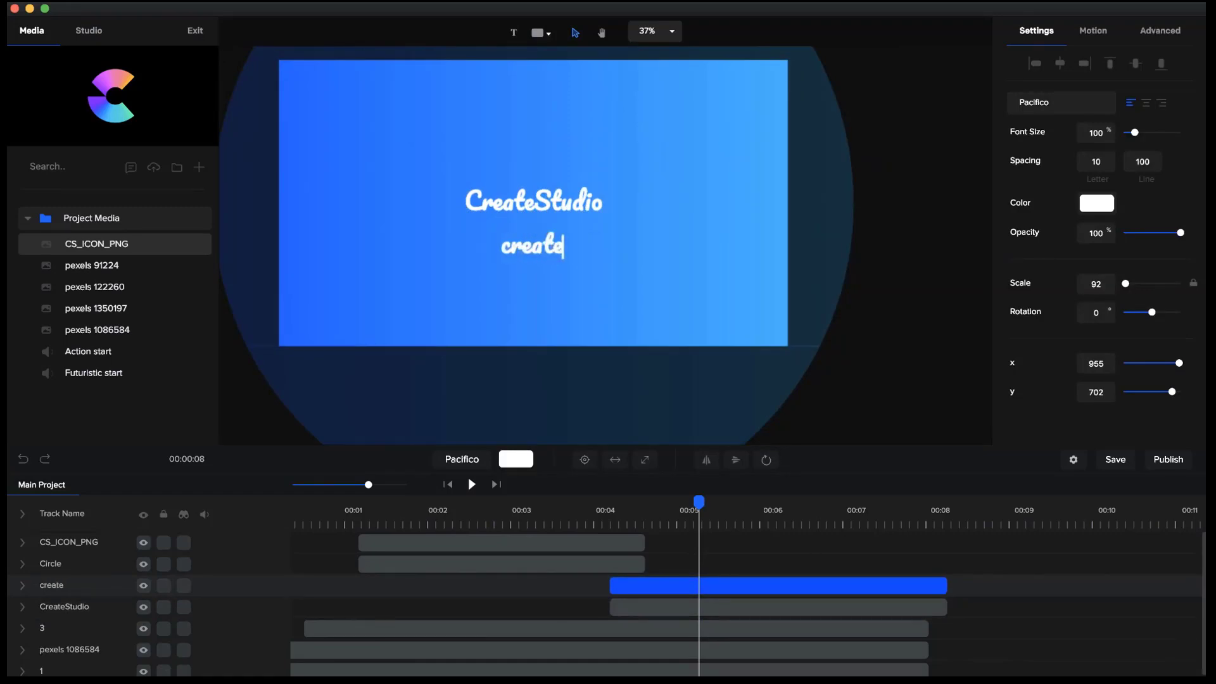
text(studio.com)
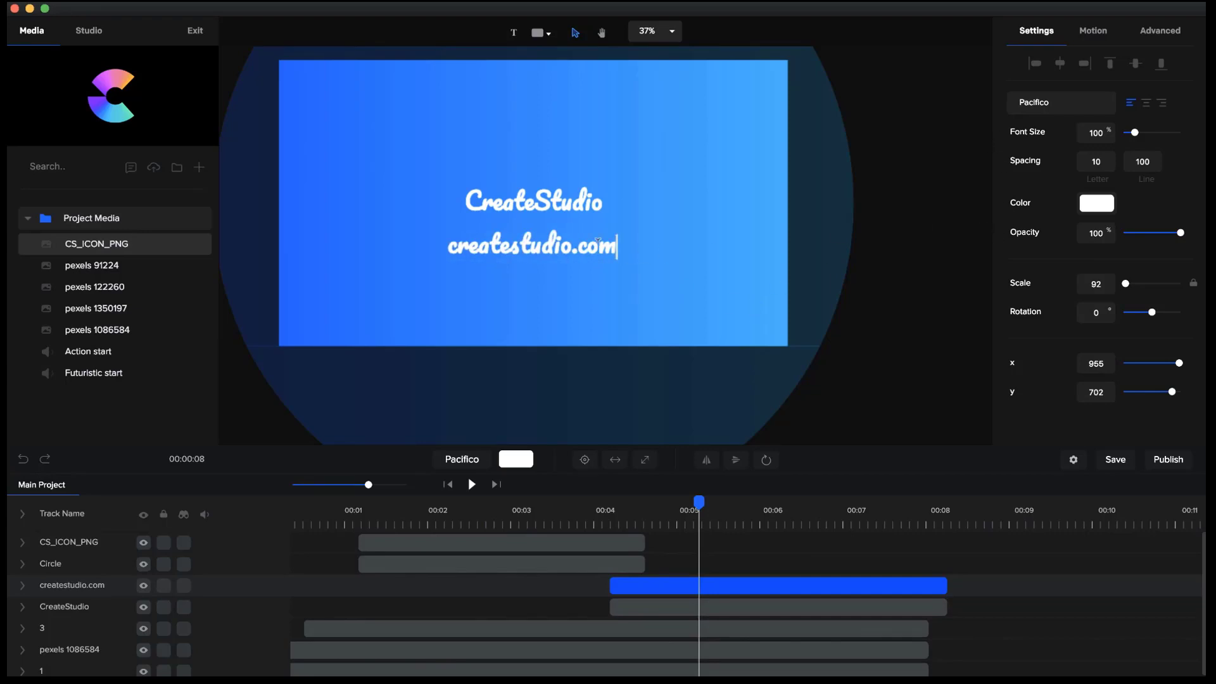
click(659, 264)
Set the createstudio.com text in Poppins, shrink it narrower than the title, and position it just beneath CreateStudio
click(593, 253)
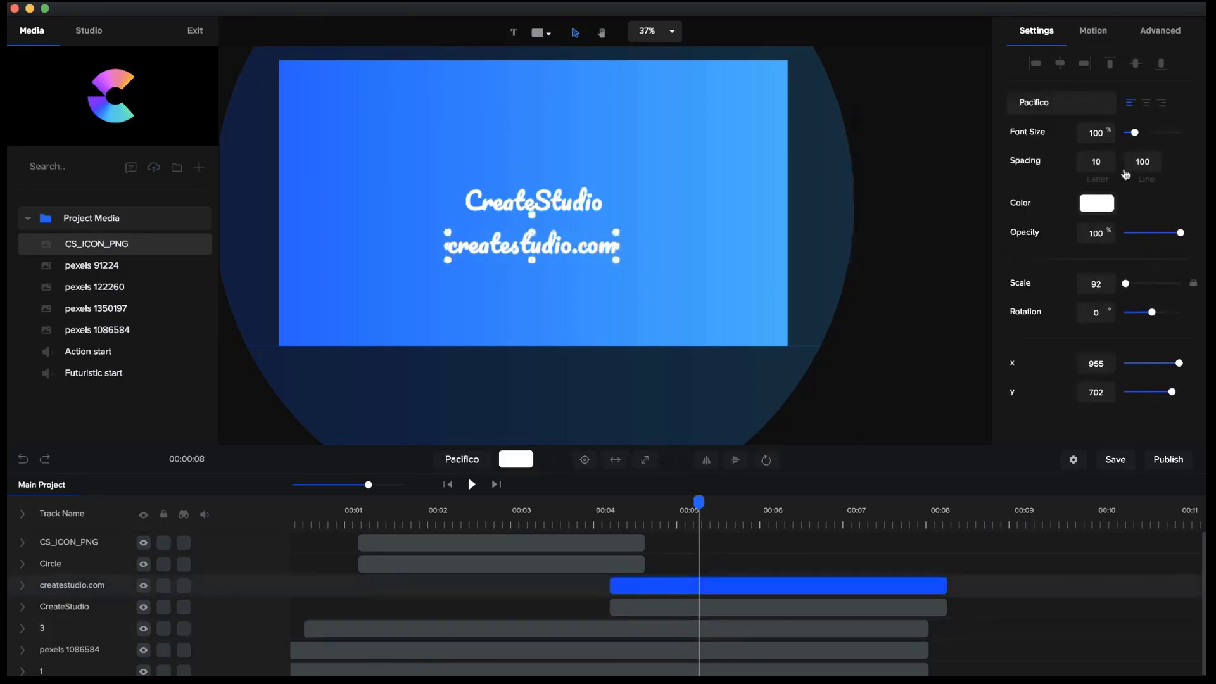
click(1055, 116)
scroll(1102, 200, down, 5)
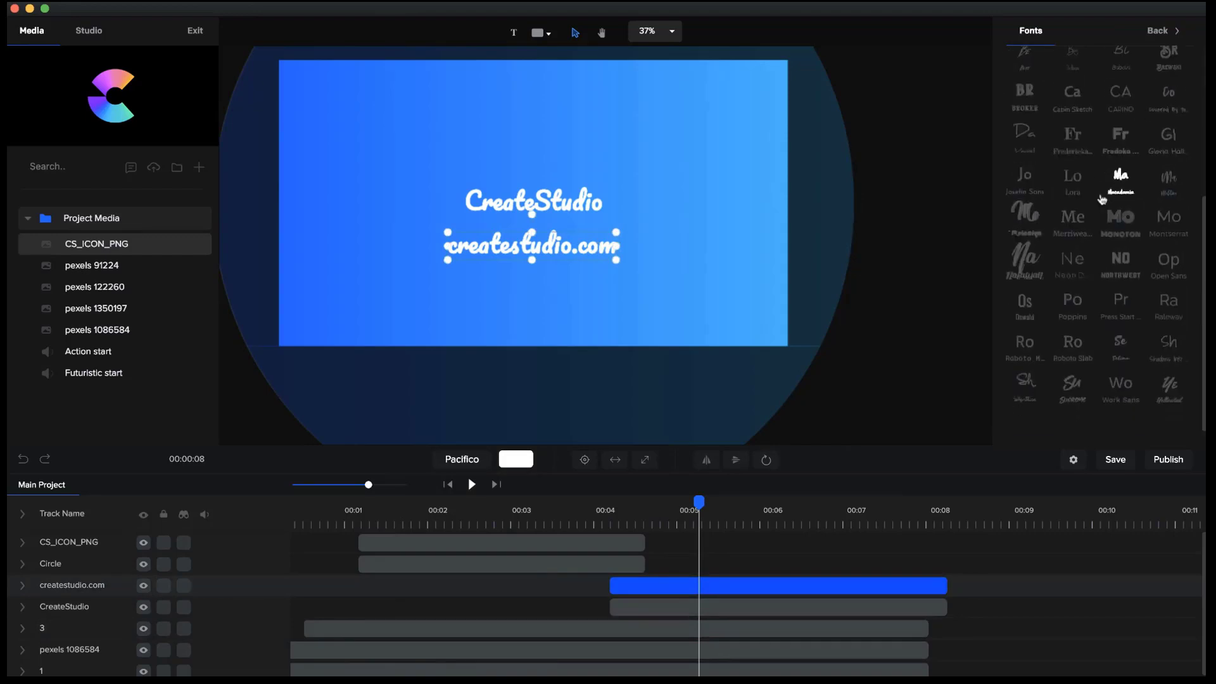
click(1072, 343)
click(1072, 301)
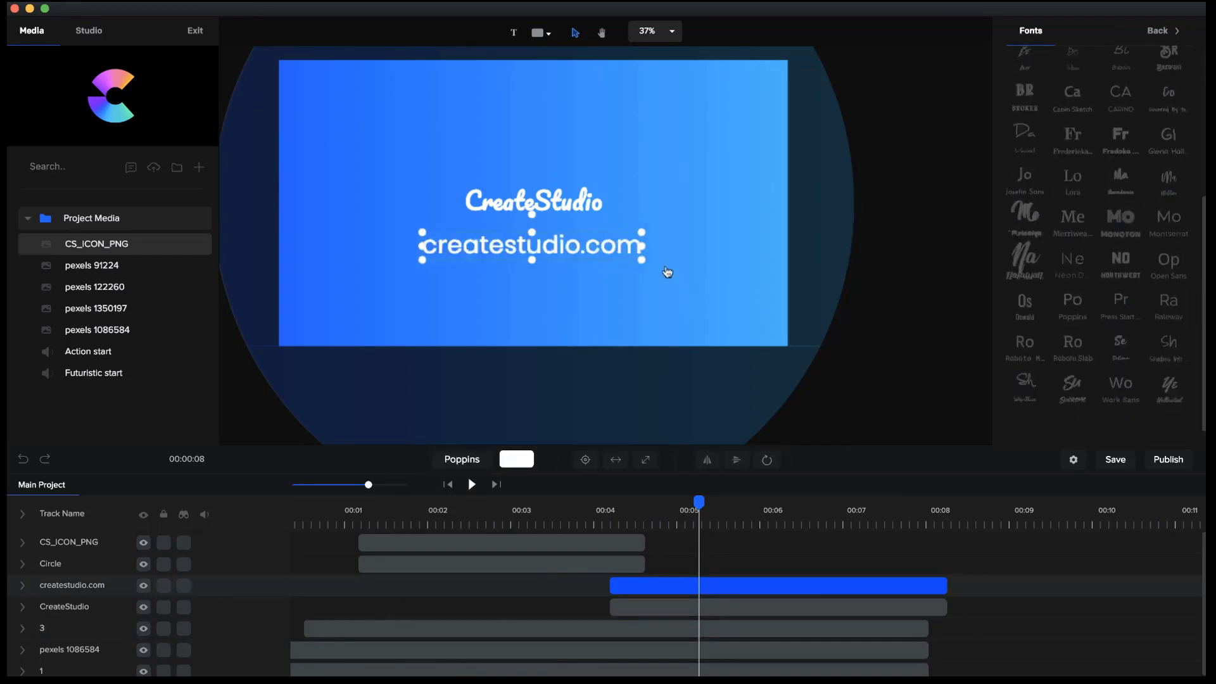
scroll(643, 261, up, 2)
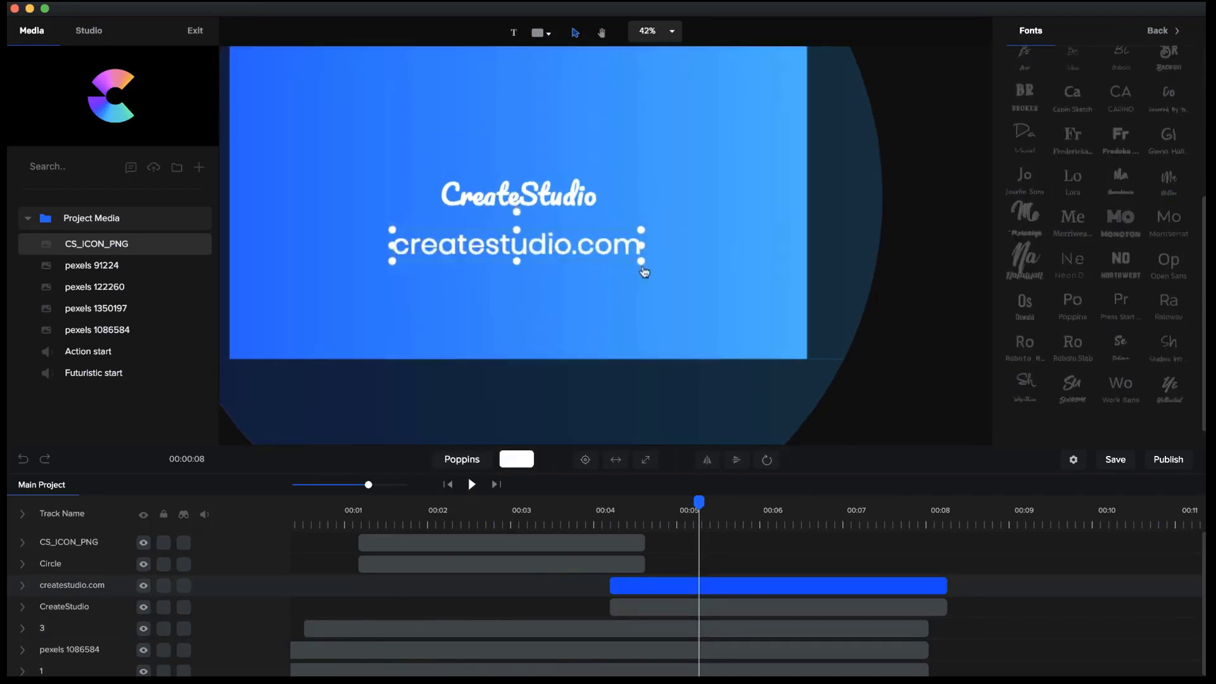
drag(643, 264, 564, 228)
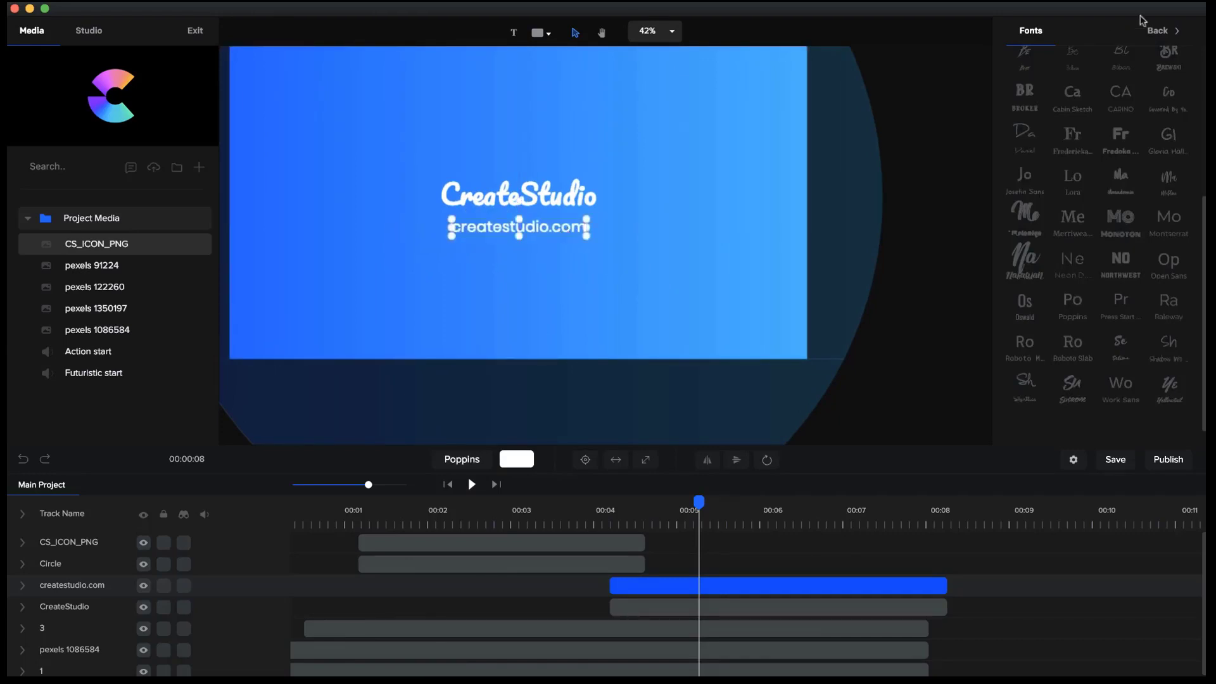
Apply a Fade entrance animation to the createstudio.com text and trim its layer to start at about 5.7 s
click(1154, 37)
click(1095, 34)
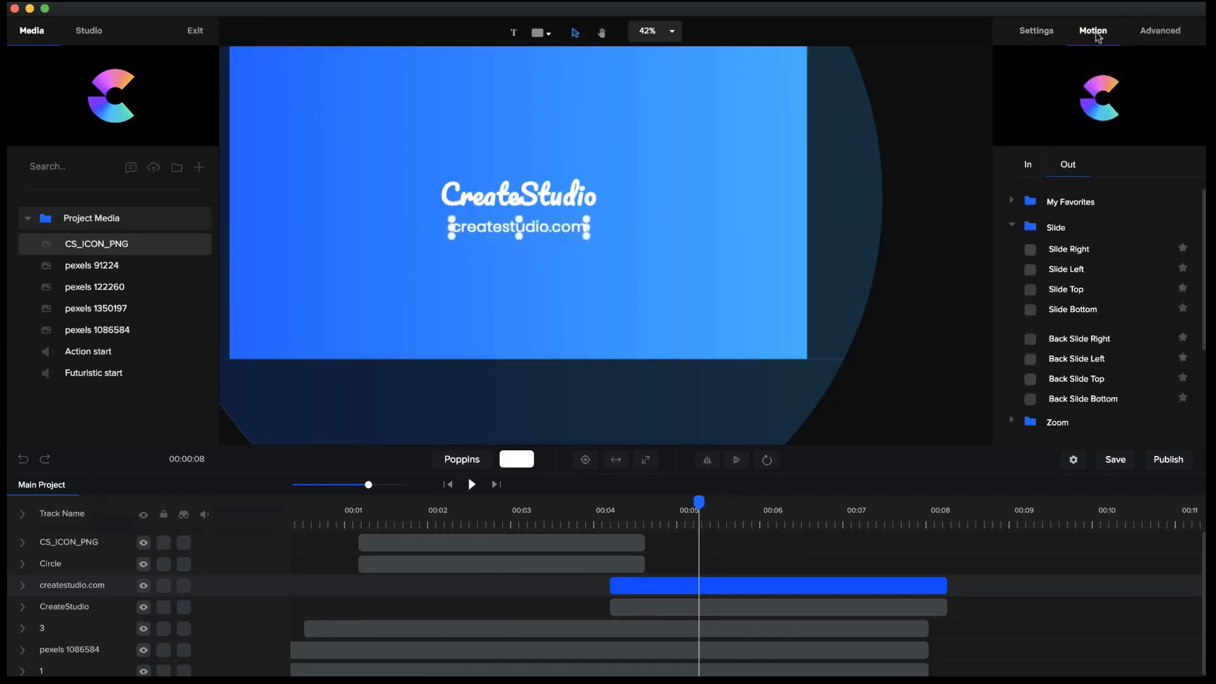
scroll(1035, 231, down, 1)
click(1028, 168)
scroll(1053, 264, down, 3)
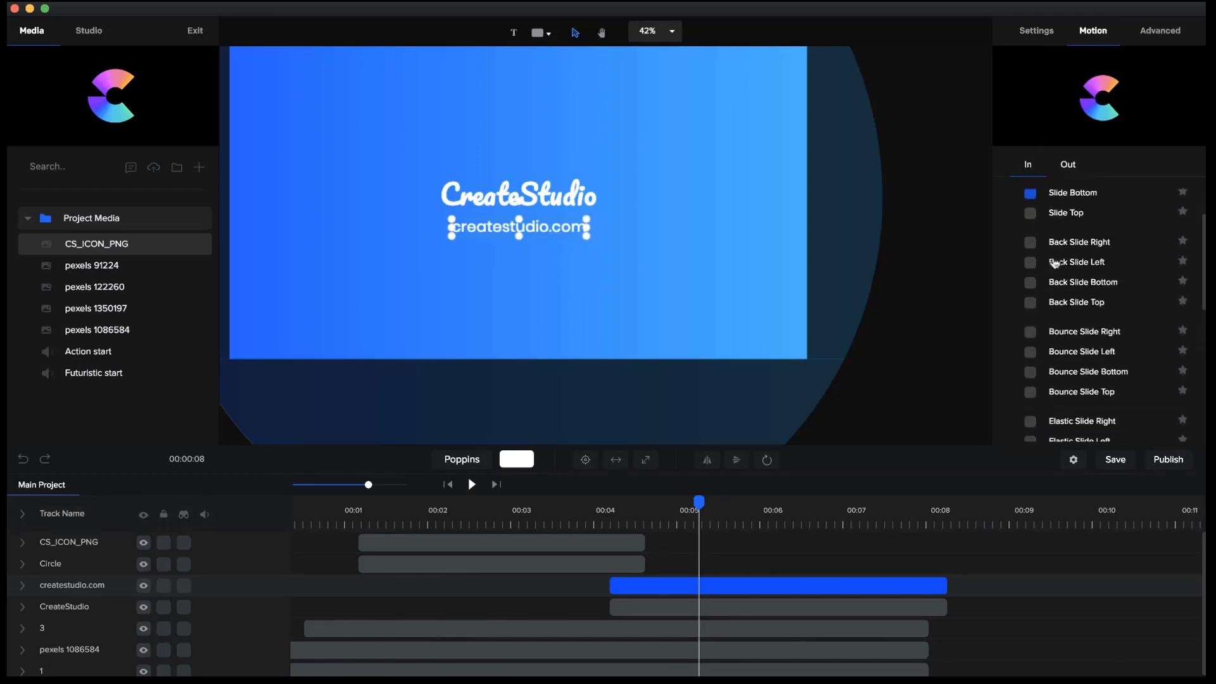
scroll(1051, 272, down, 5)
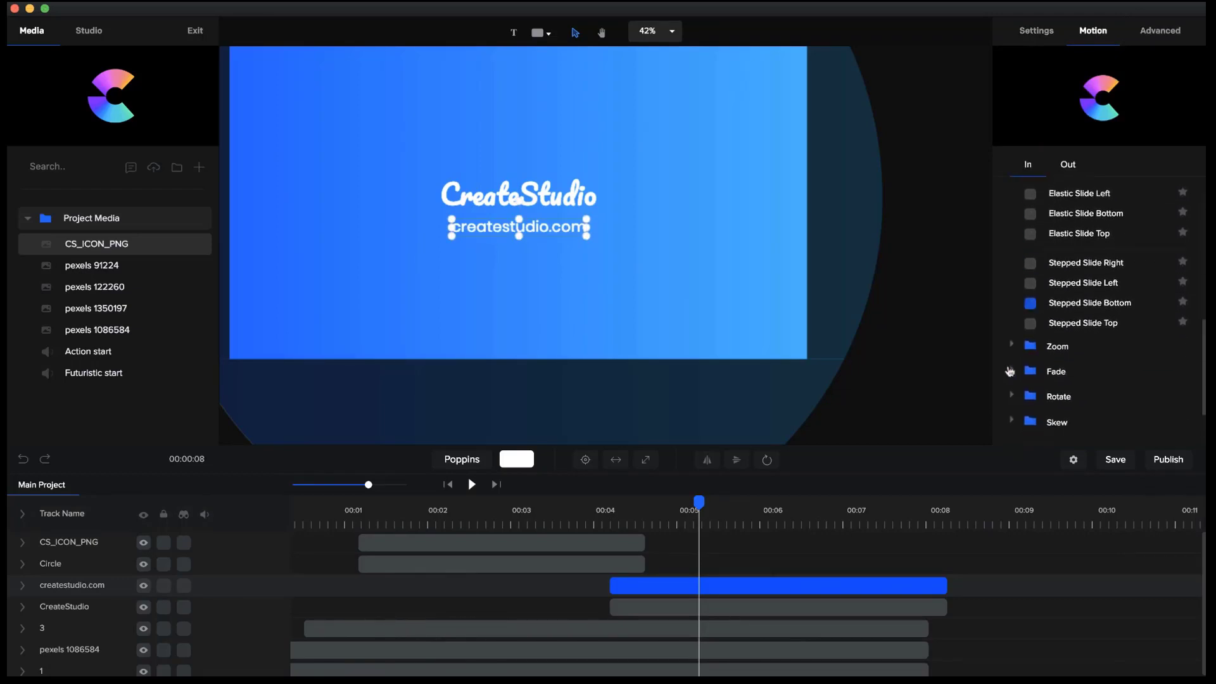
click(1012, 371)
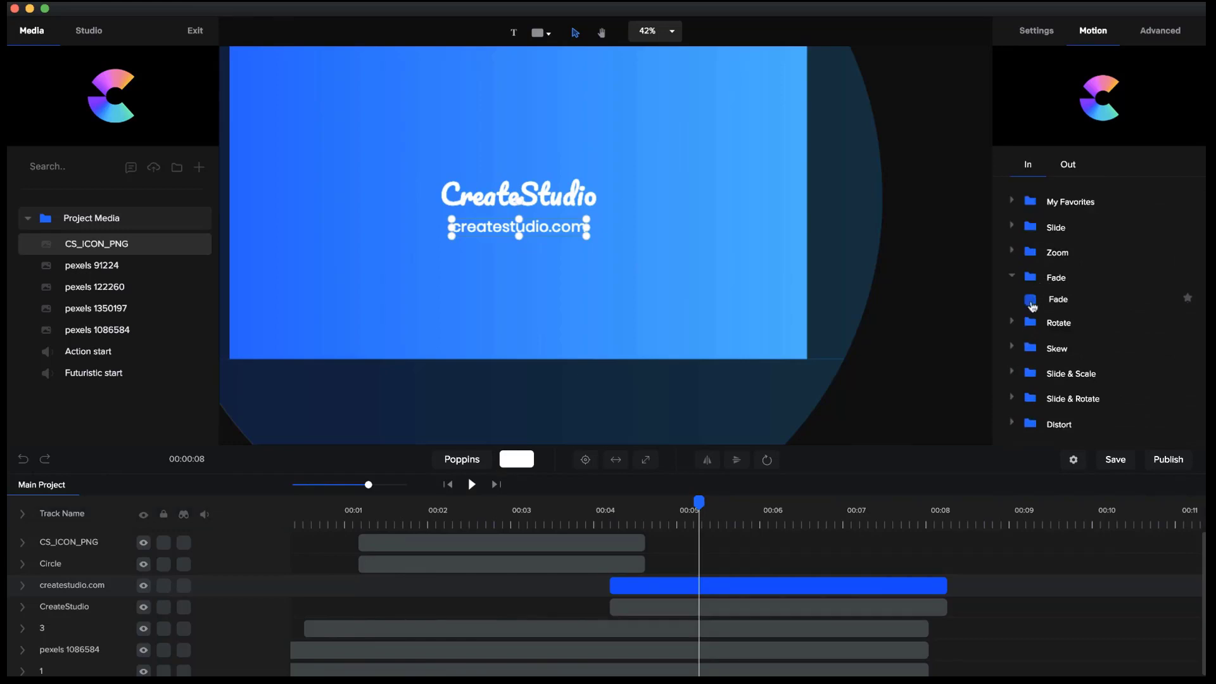
click(1030, 300)
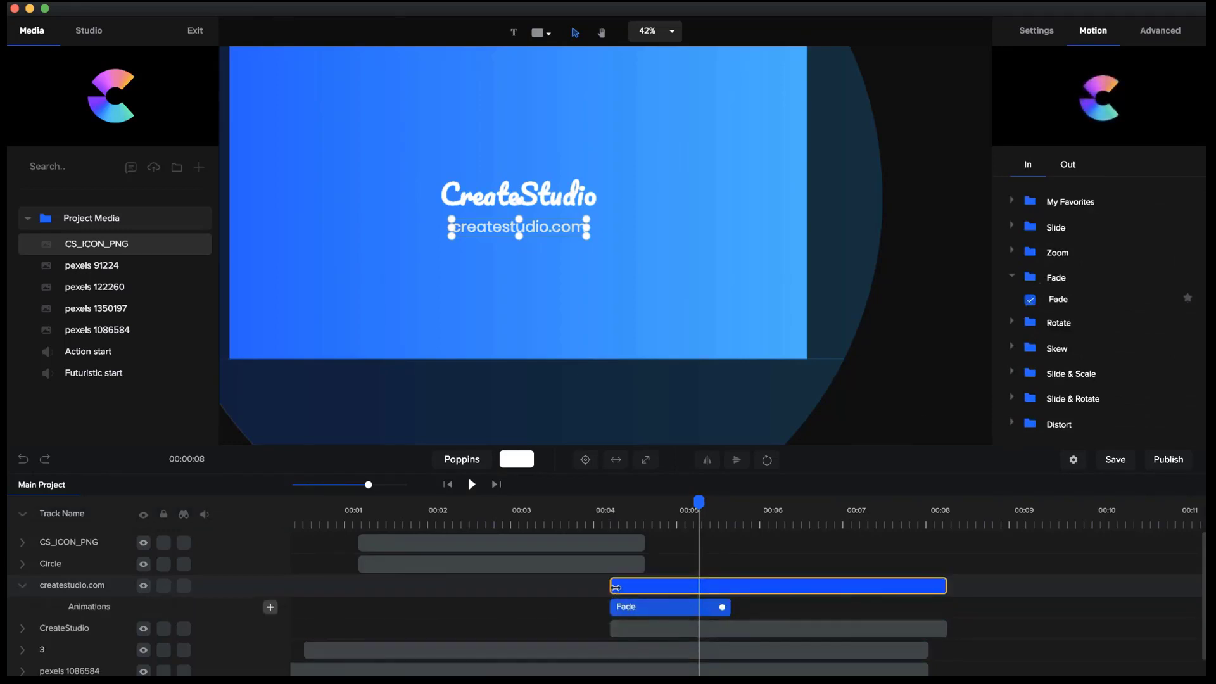
drag(642, 587, 755, 589)
Play the intro from the beginning to check the logo exit and the two text reveals
click(445, 486)
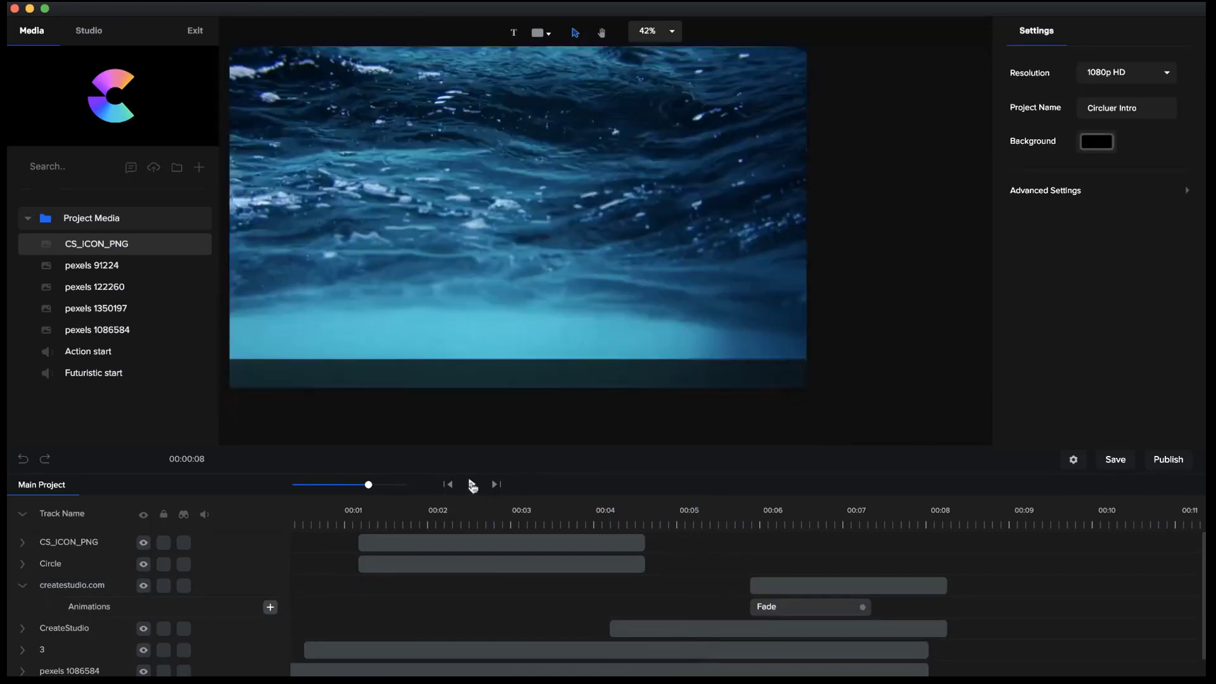
click(473, 484)
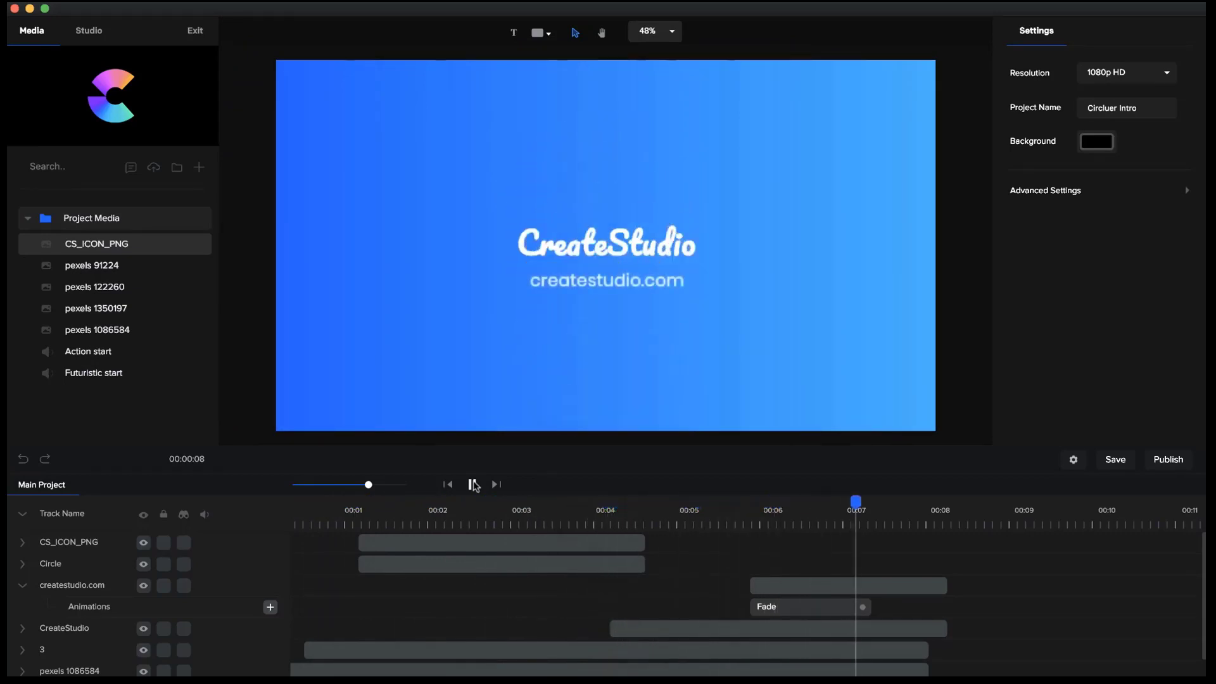
click(472, 484)
drag(497, 505, 389, 503)
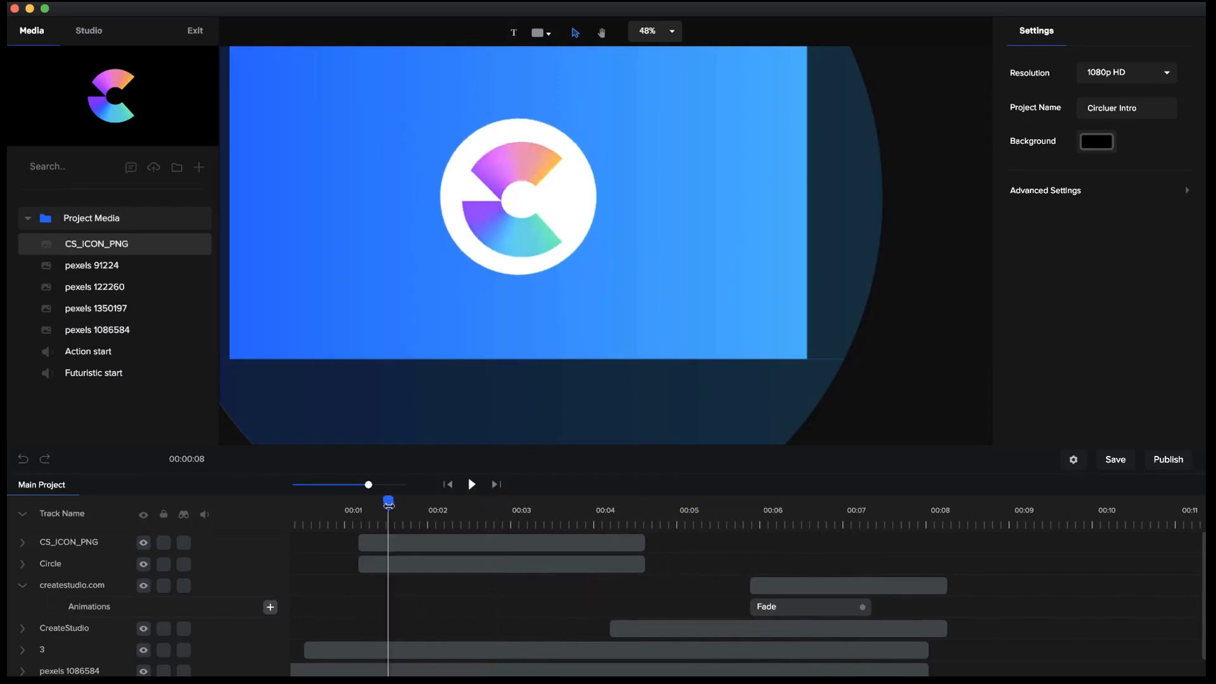
Add the Action start audio track to the project at the beginning of the timeline
click(448, 484)
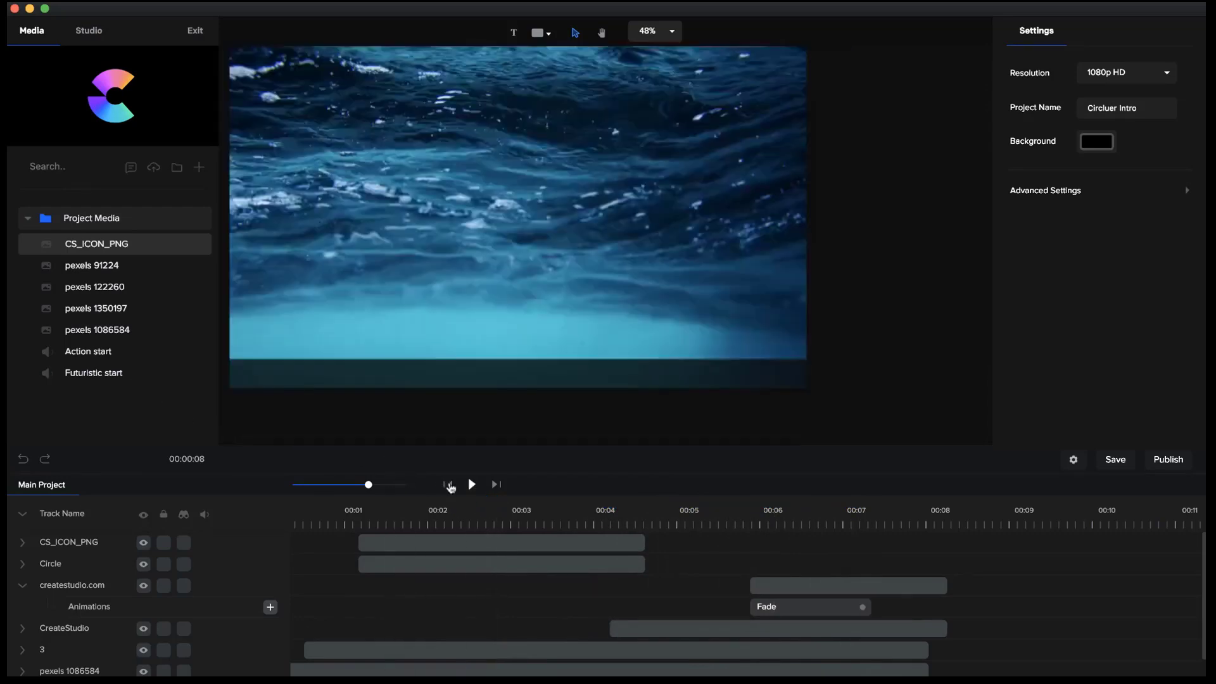
click(77, 359)
drag(74, 356, 388, 304)
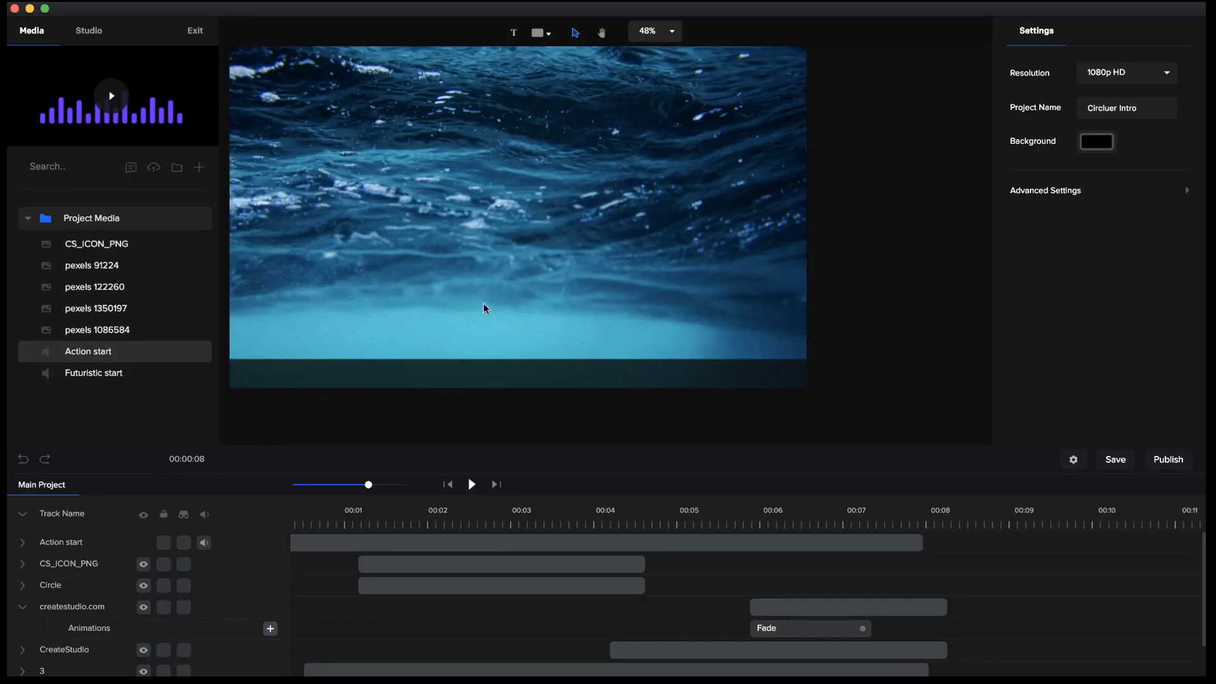
scroll(484, 304, down, 2)
key(h)
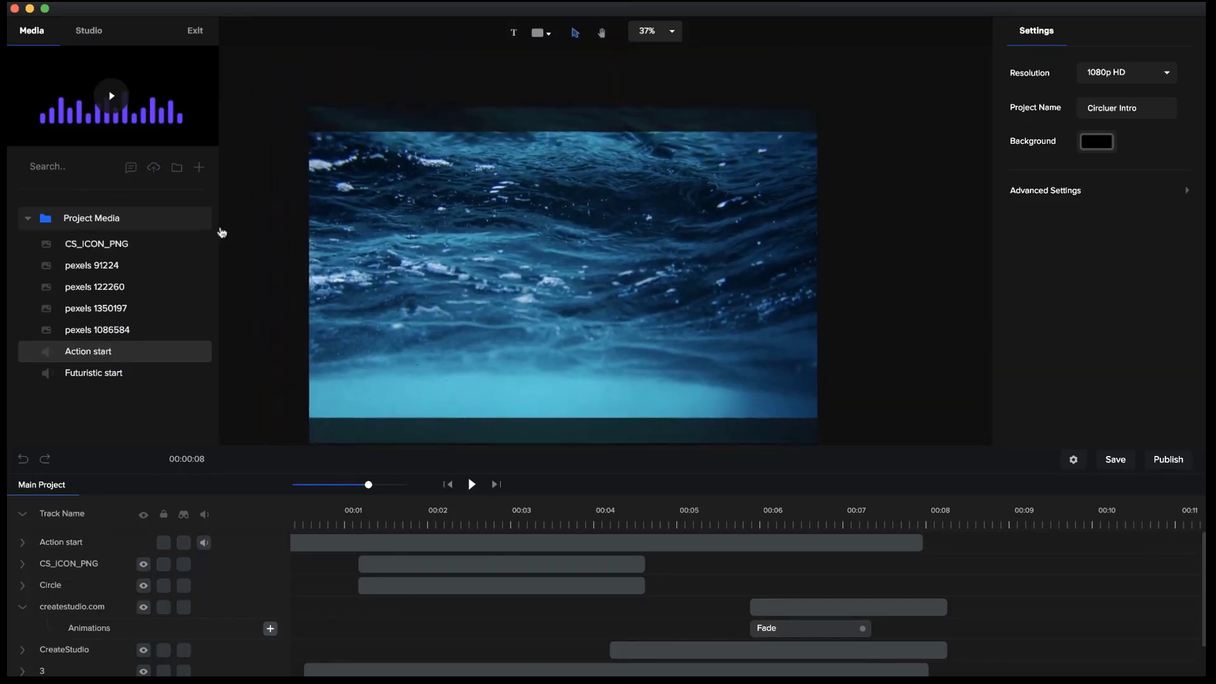
Look through the Logo idents category of the stock audio library and close the library
click(154, 168)
click(1111, 104)
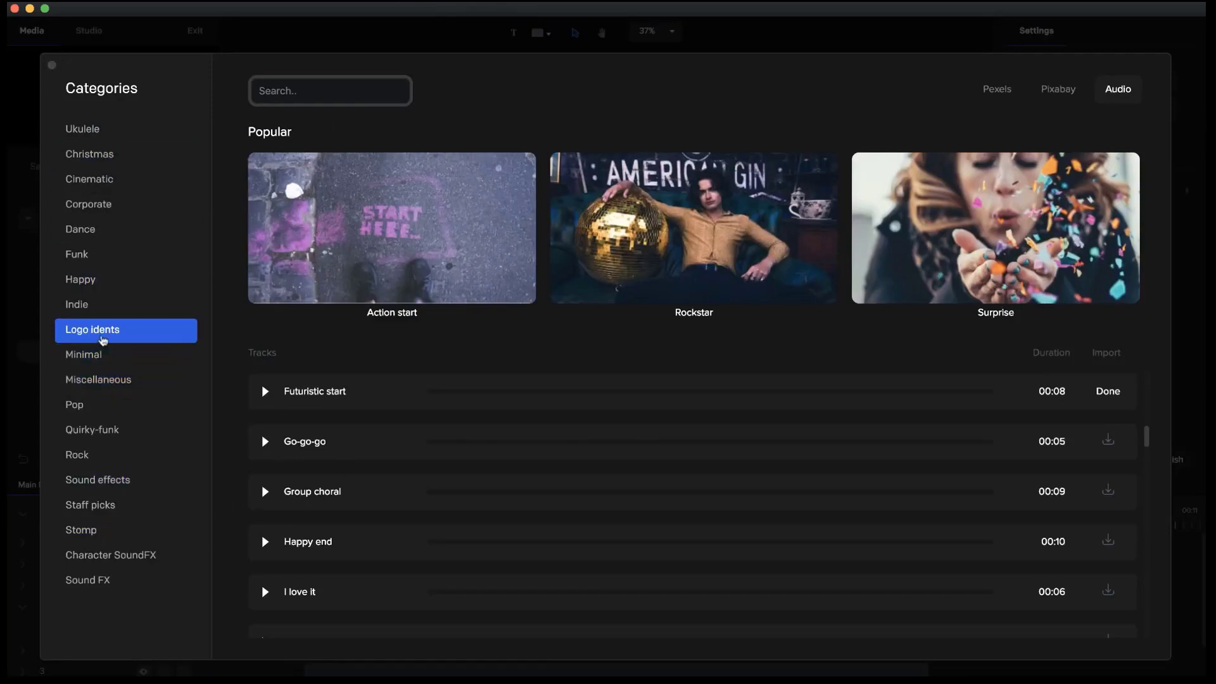
click(52, 65)
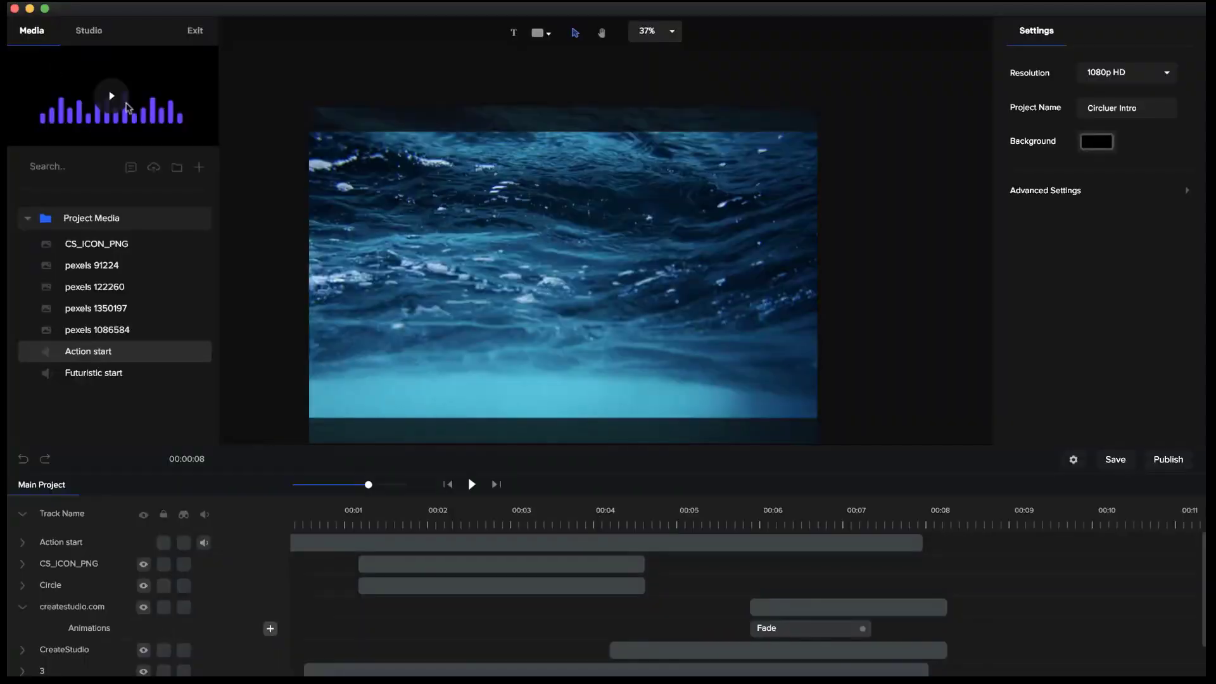
Play the intro with its Action start soundtrack to check the timing
click(474, 484)
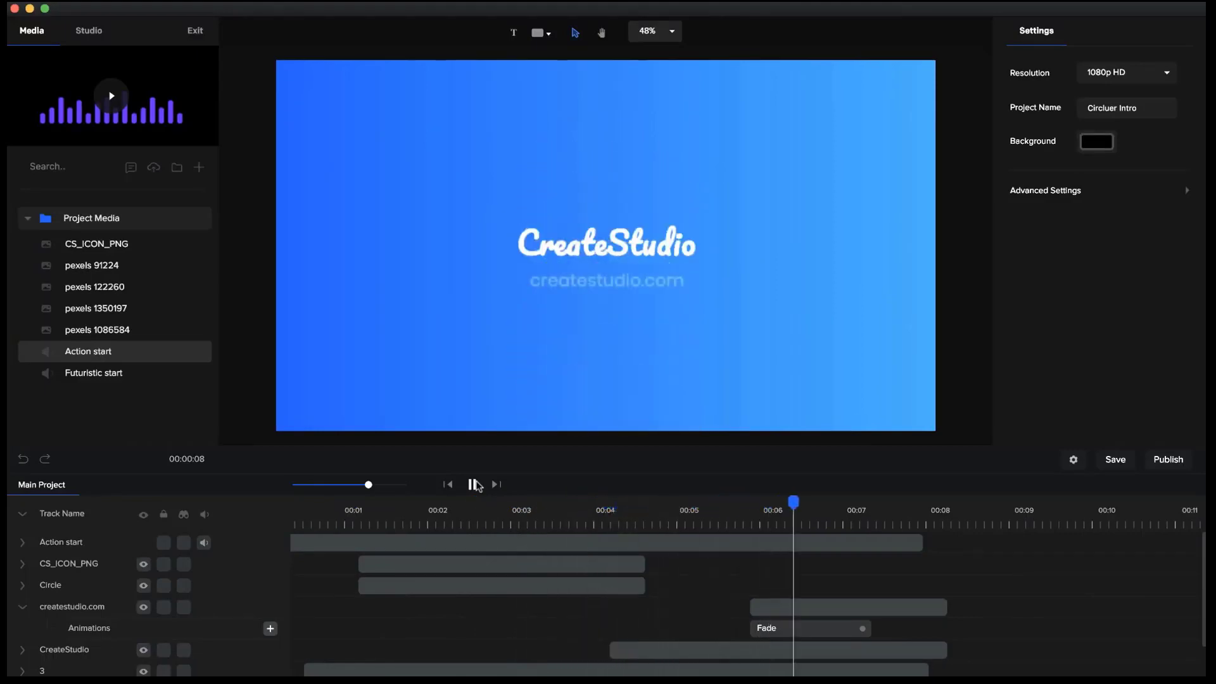
click(474, 485)
click(556, 503)
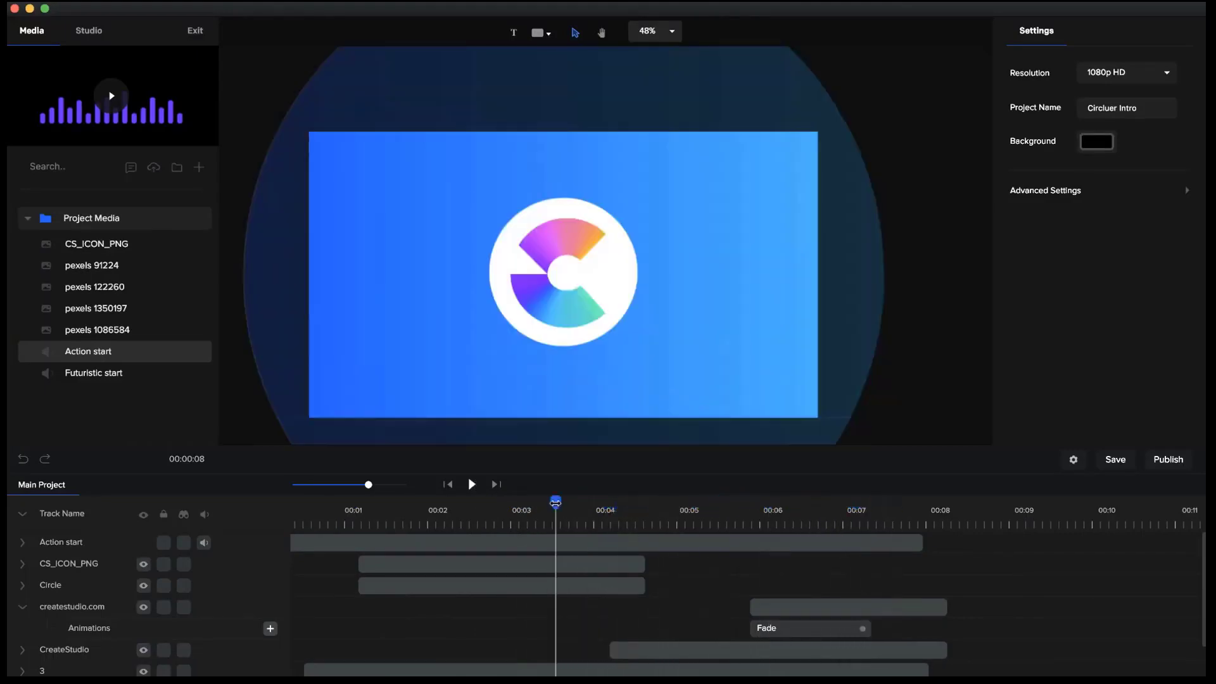
Add the Cross 2 shape from the Studio shapes to the project, starting just after 00:01 when the logo circle appears
drag(551, 503, 357, 491)
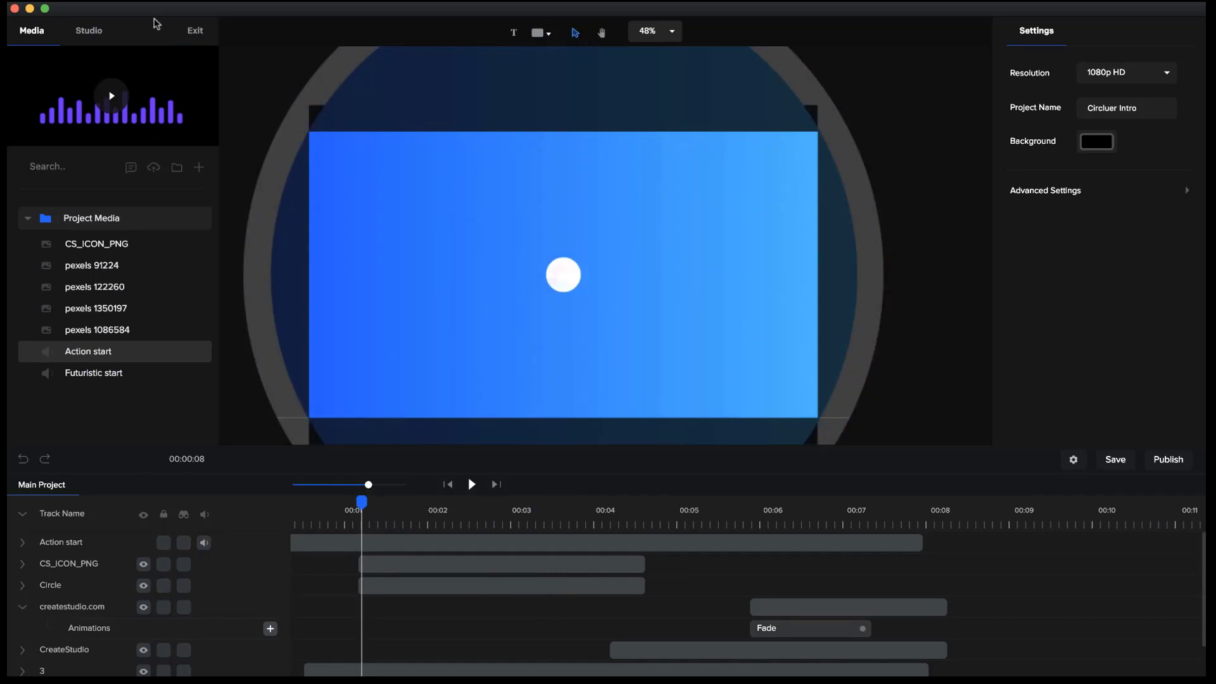
click(94, 47)
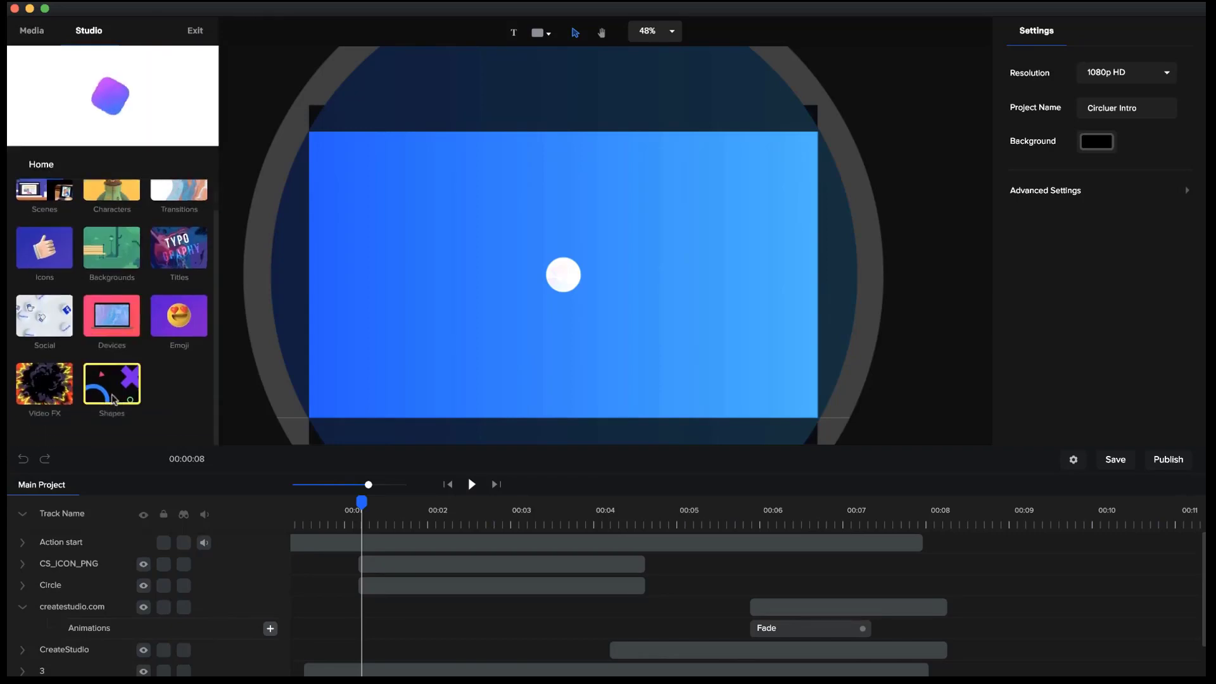
click(111, 418)
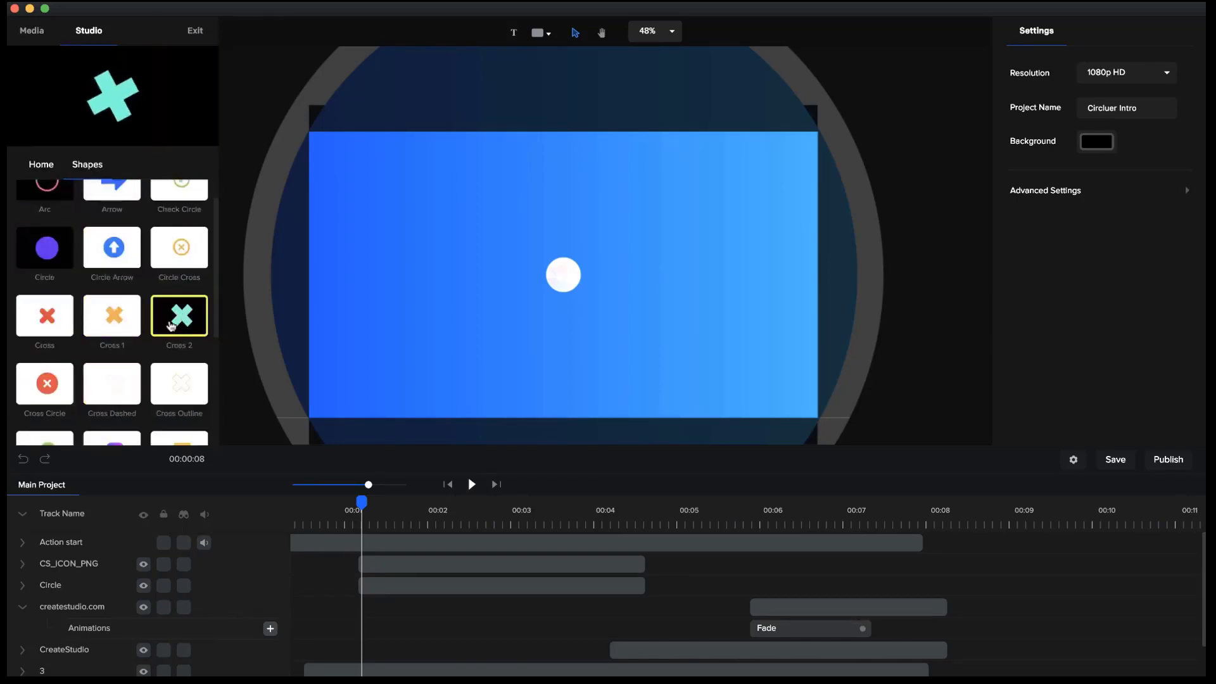
drag(180, 316, 413, 259)
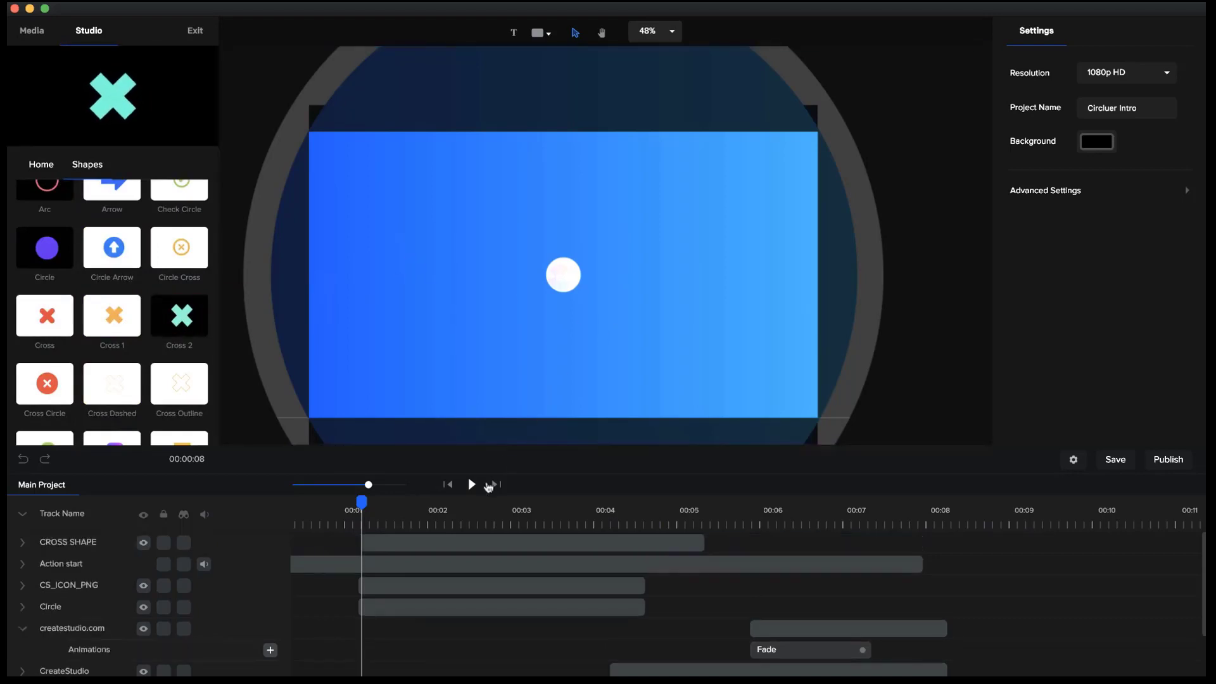
Move the cross to the upper-left area of the canvas beside the logo and trim its clip to start slightly later
click(589, 510)
click(586, 273)
drag(586, 272, 378, 233)
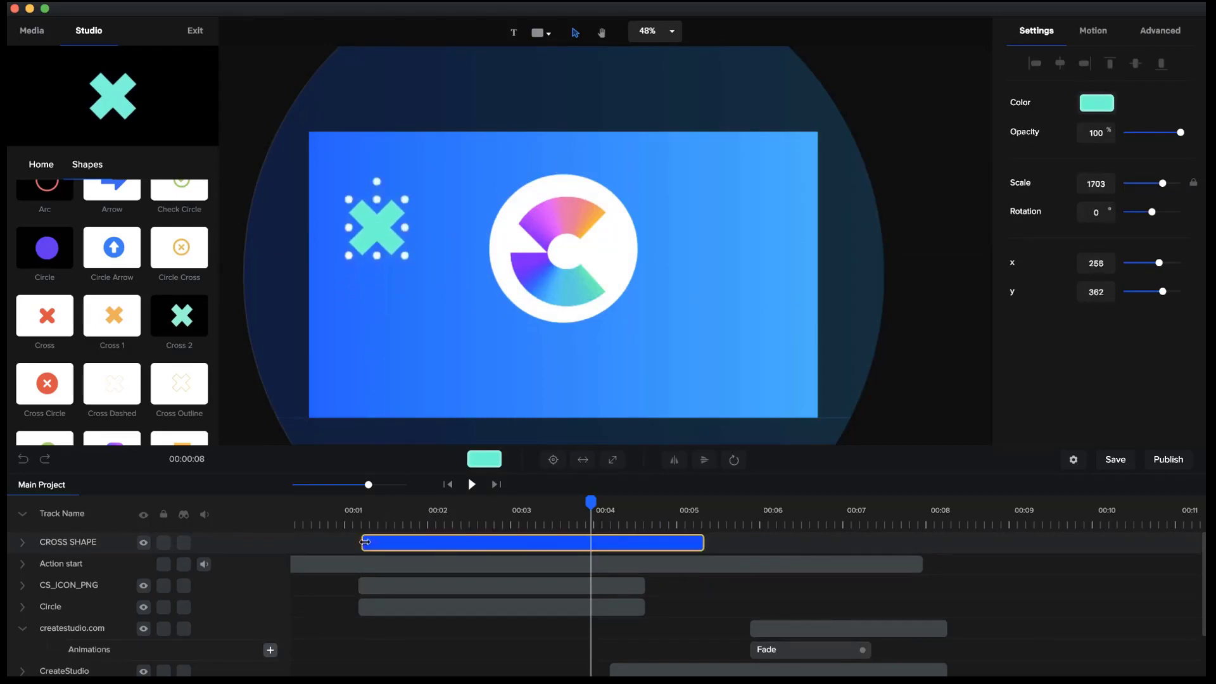
drag(365, 542, 374, 542)
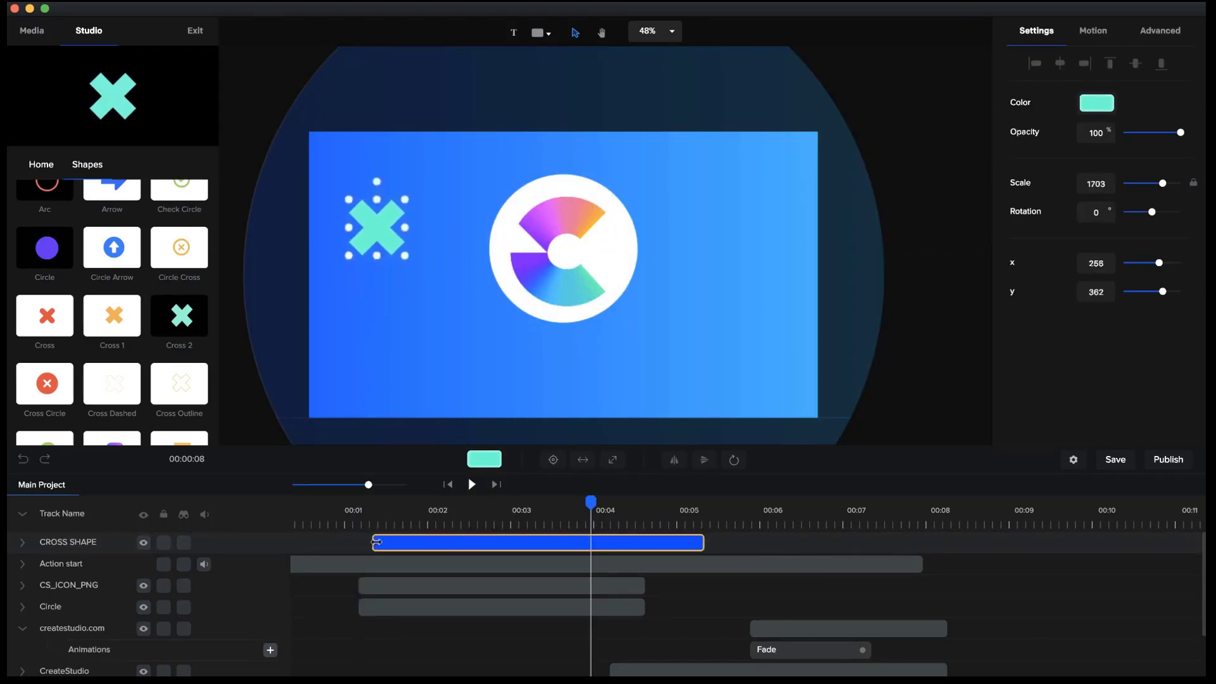
Duplicate the cross, place the copy in the lower-right area of the canvas at scale about 1271, and fill it white
click(426, 543)
key(ctrl+d)
drag(388, 247, 707, 321)
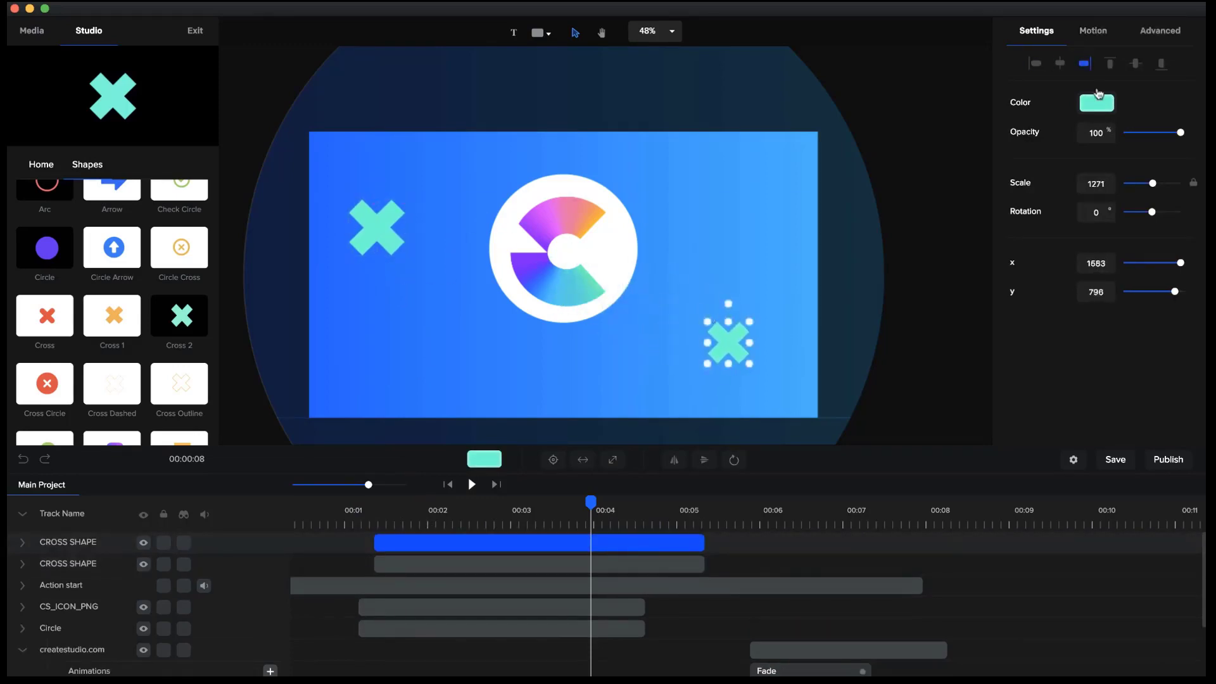
click(1099, 109)
drag(1059, 114, 900, 62)
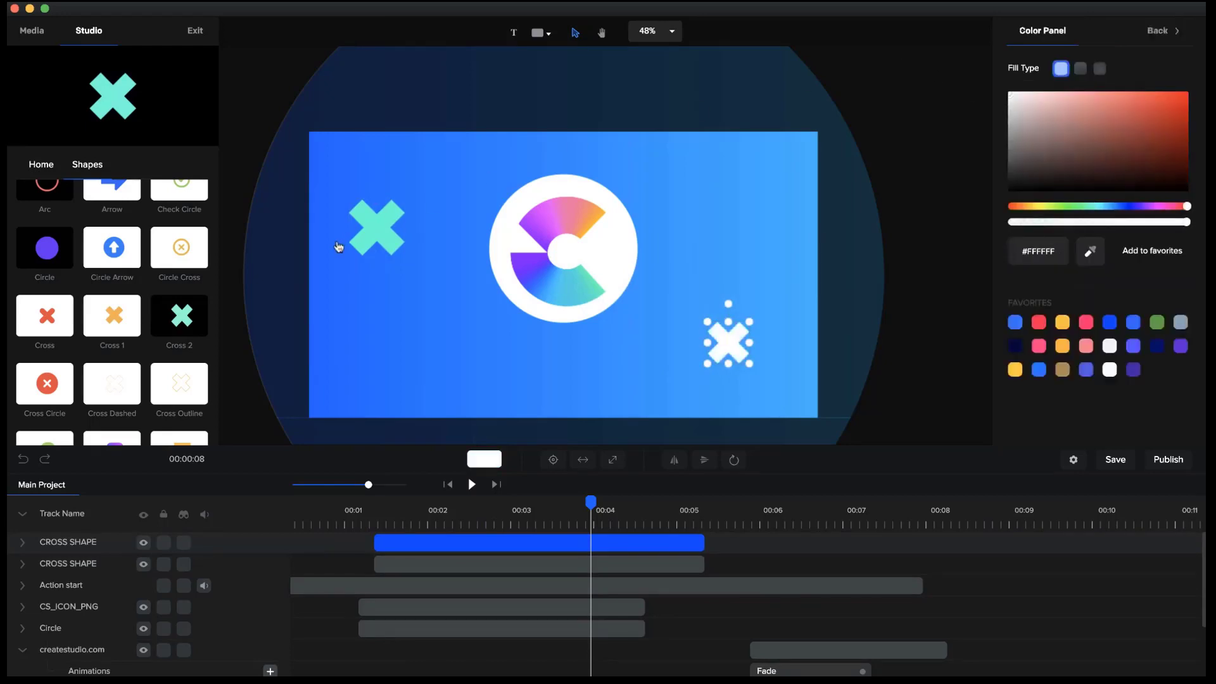
Give the upper-left cross a white border with a width of 4
click(386, 234)
click(1147, 39)
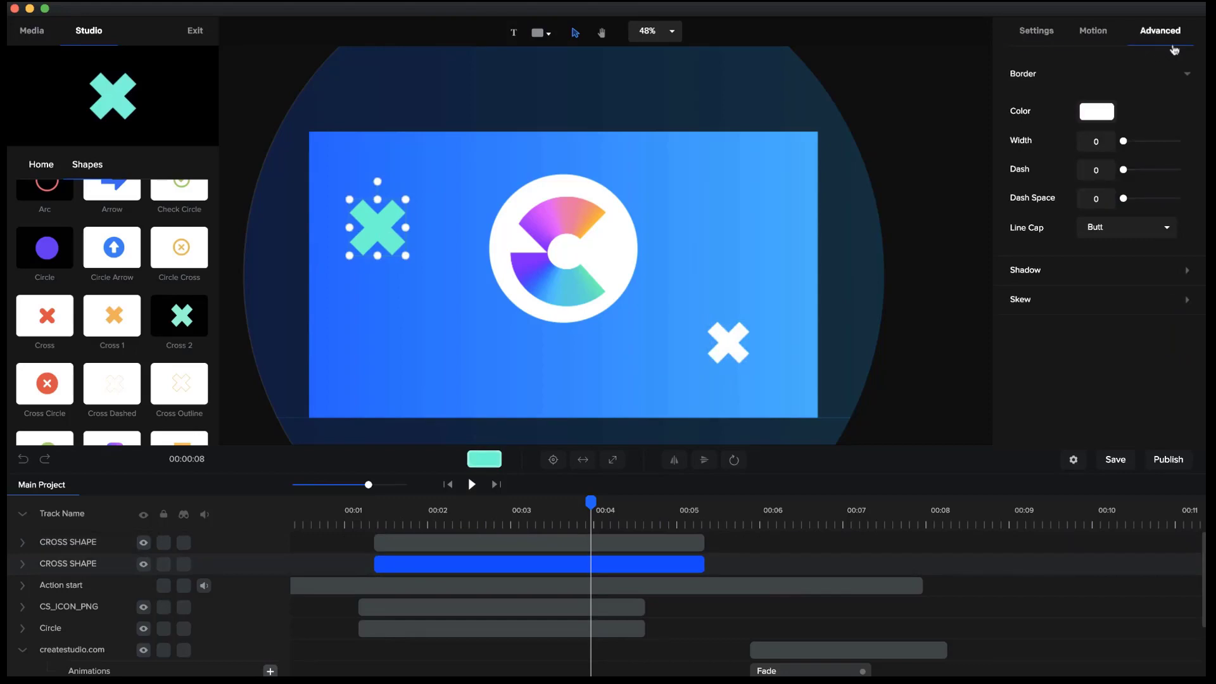
double_click(1103, 138)
text(4)
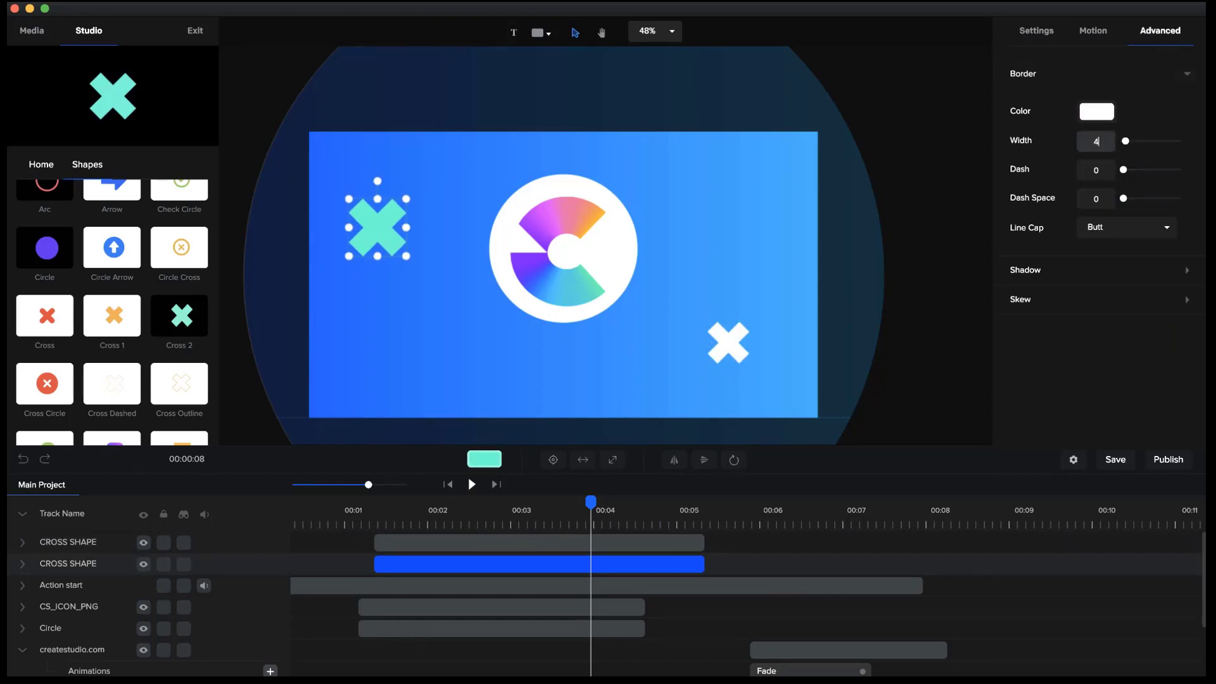
Make the upper-left cross's fill fully transparent so only its outline is drawn
click(1054, 39)
click(1105, 103)
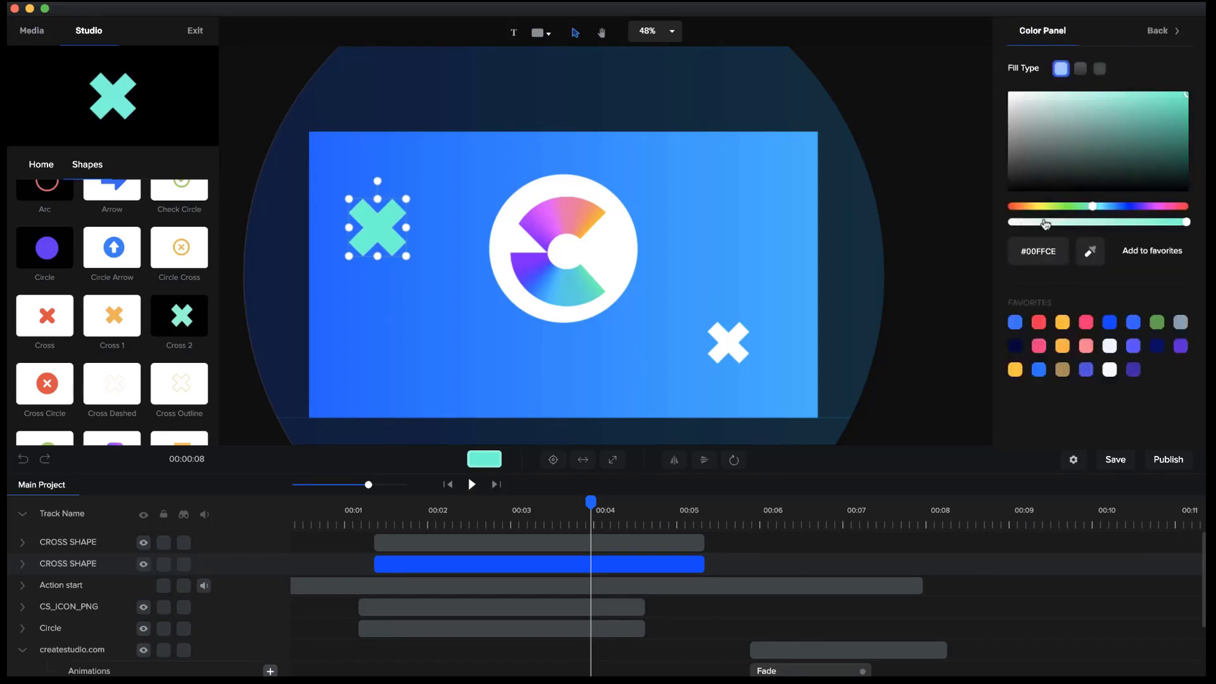
drag(1043, 223, 1010, 225)
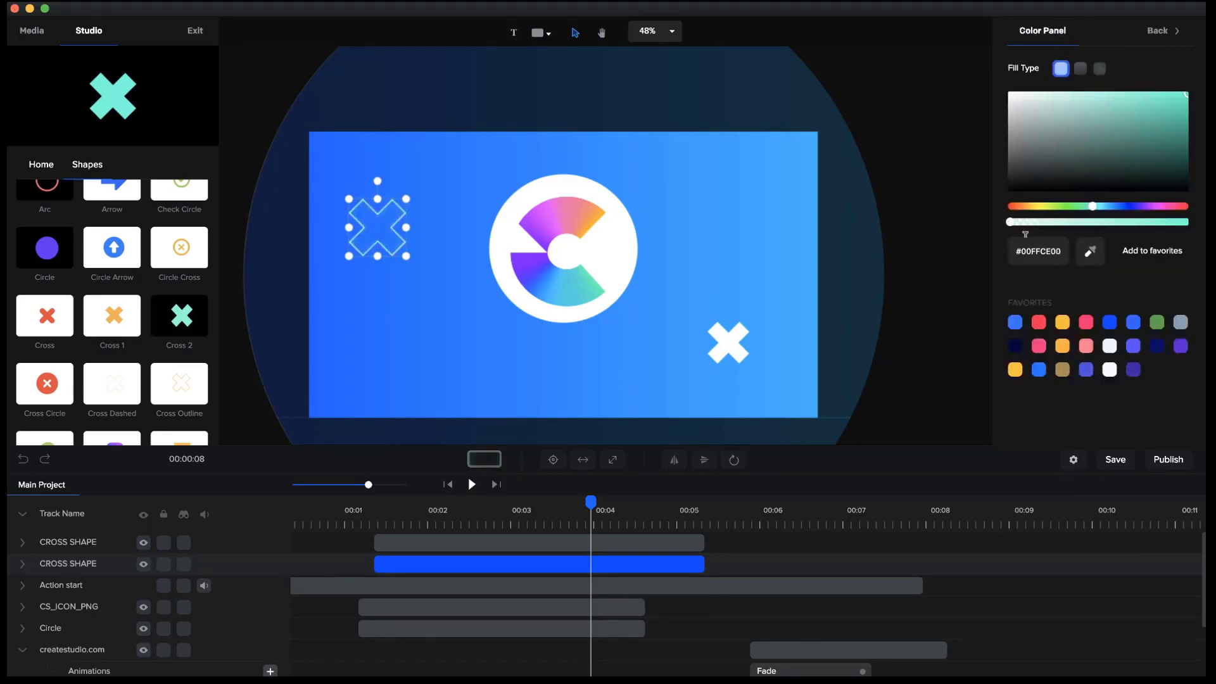
click(1164, 32)
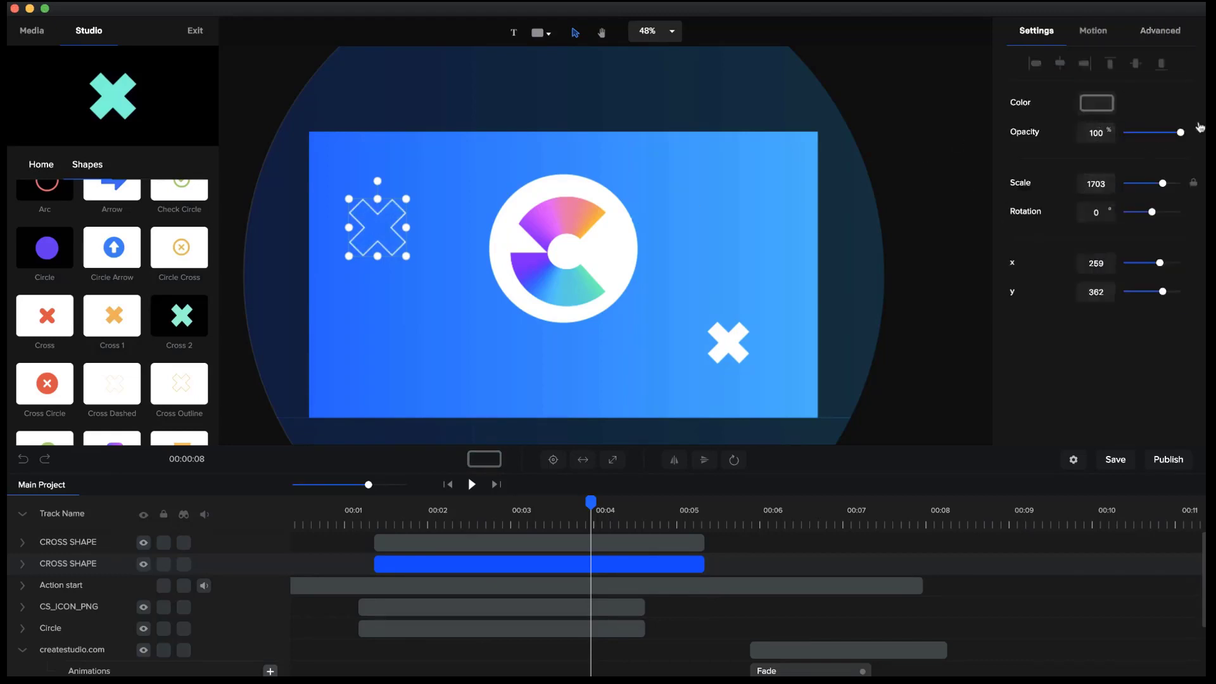
mouse_move(1180, 133)
mouse_down()
mouse_move(1110, 143)
mouse_move(1183, 150)
mouse_up()
click(1103, 111)
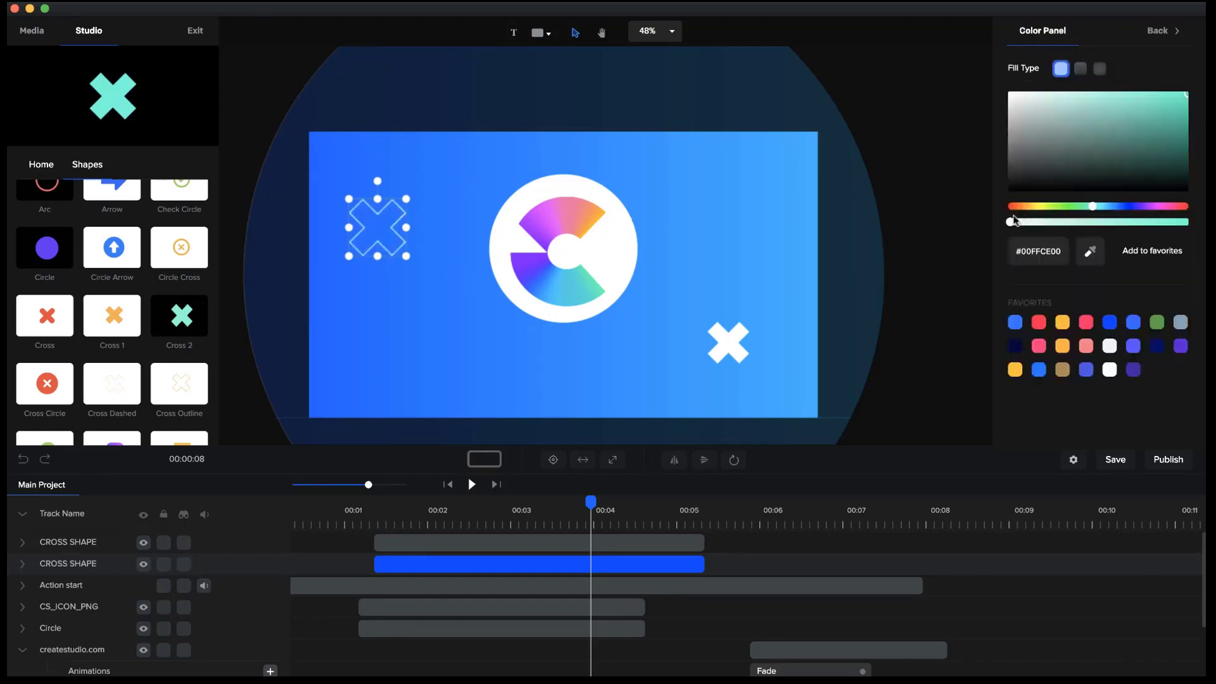
click(1158, 31)
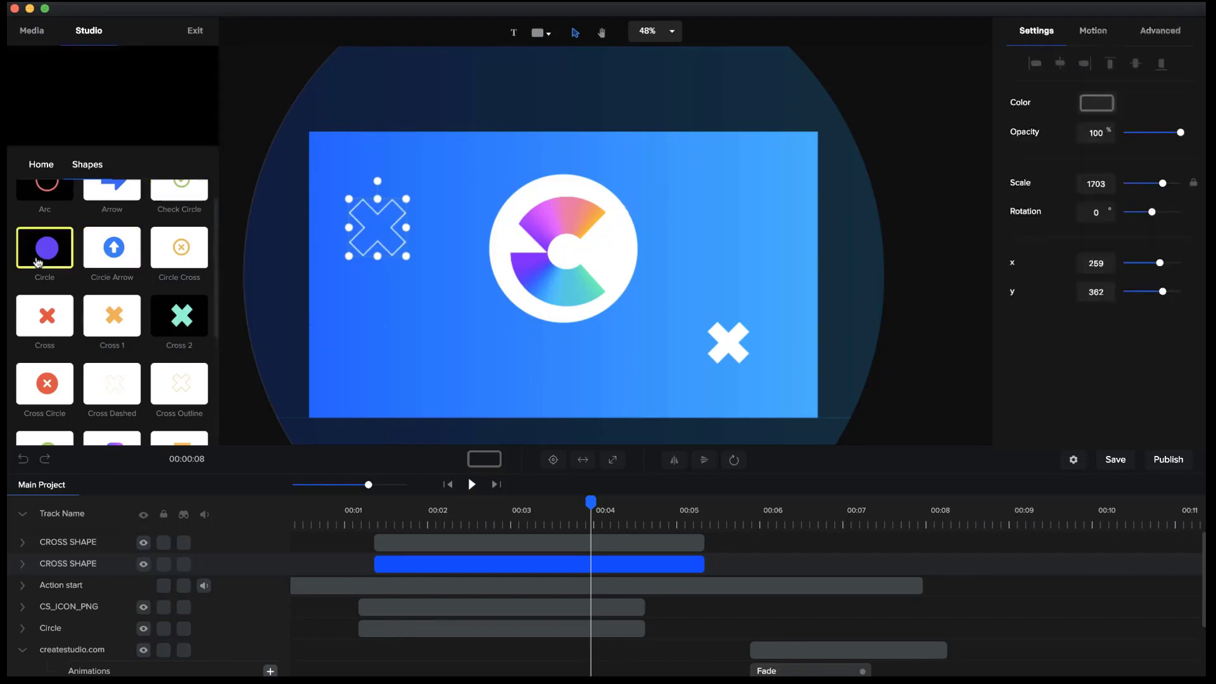
Add the Circle shape, shrink it to scale about 17 in the lower-left area, and match its clip's start and end to the crosses
mouse_move(37, 261)
drag(37, 262, 383, 353)
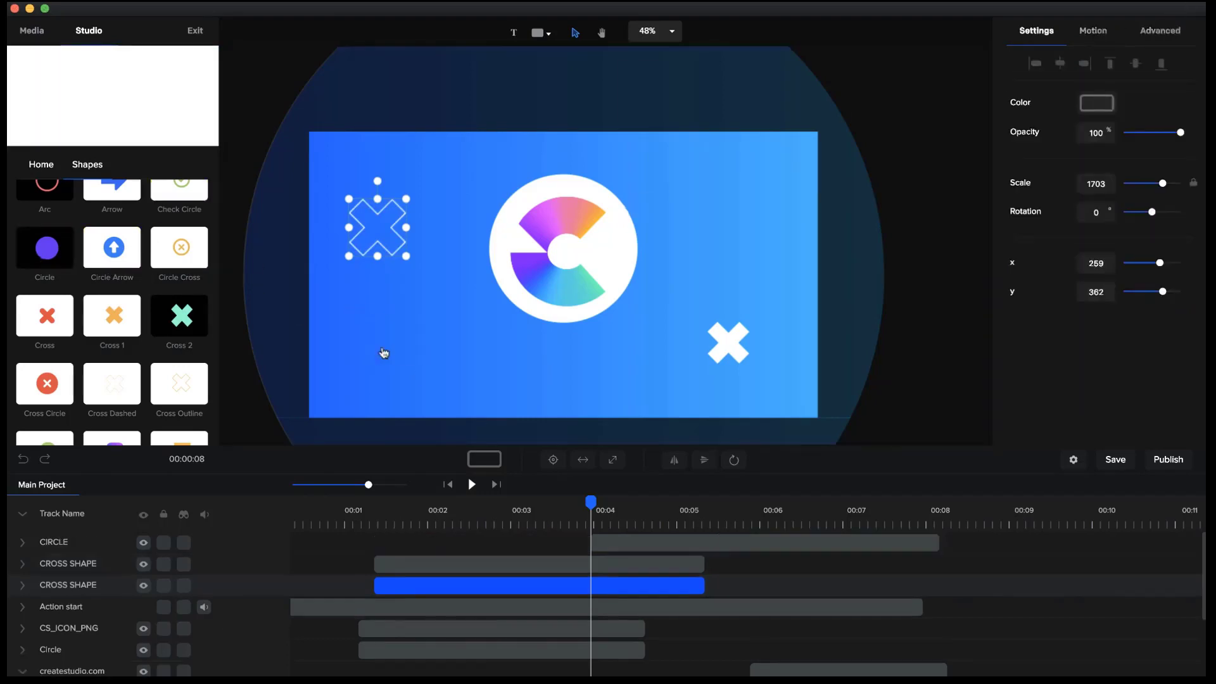
drag(632, 542, 443, 542)
drag(576, 282, 444, 332)
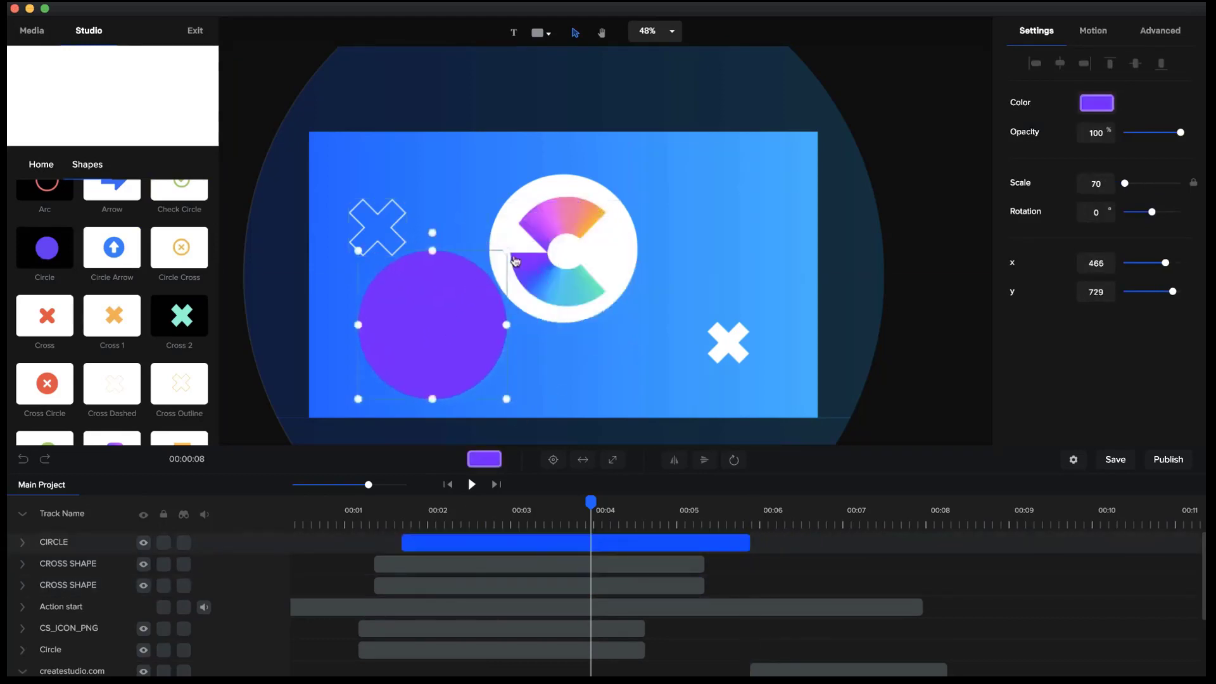
drag(508, 250, 400, 368)
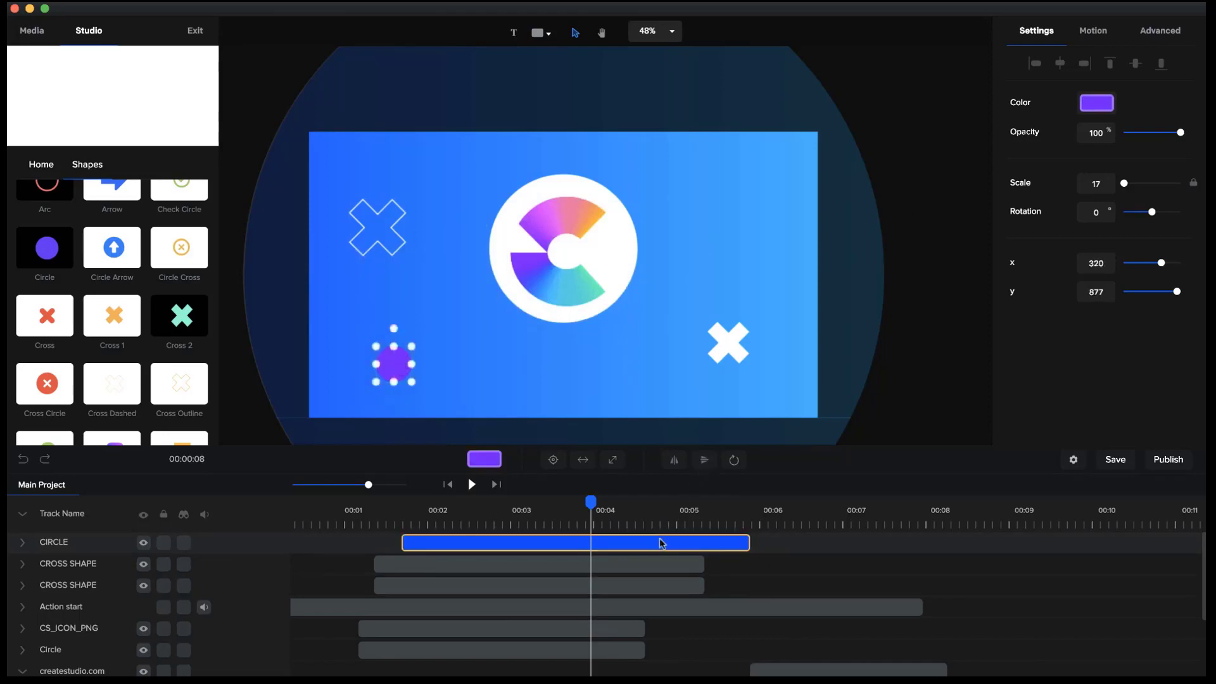
drag(663, 544, 619, 550)
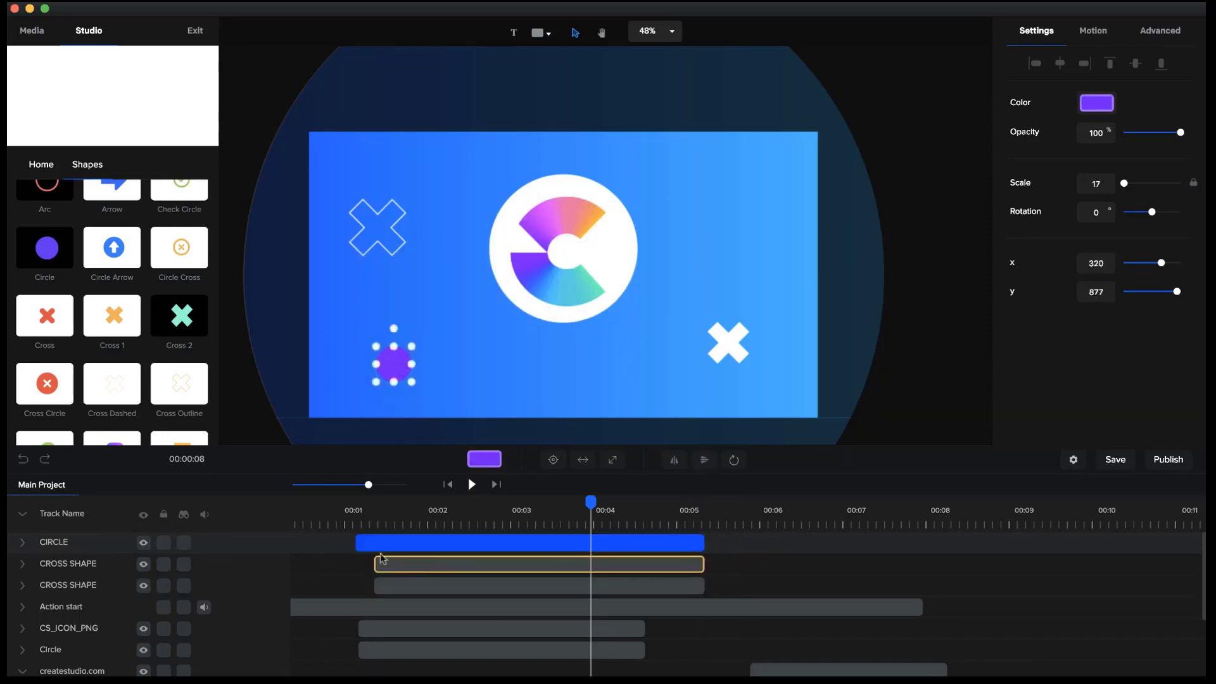
drag(363, 540, 374, 542)
Change the lower-left circle's fill colour to white (#FFFFFF)
click(451, 496)
click(395, 349)
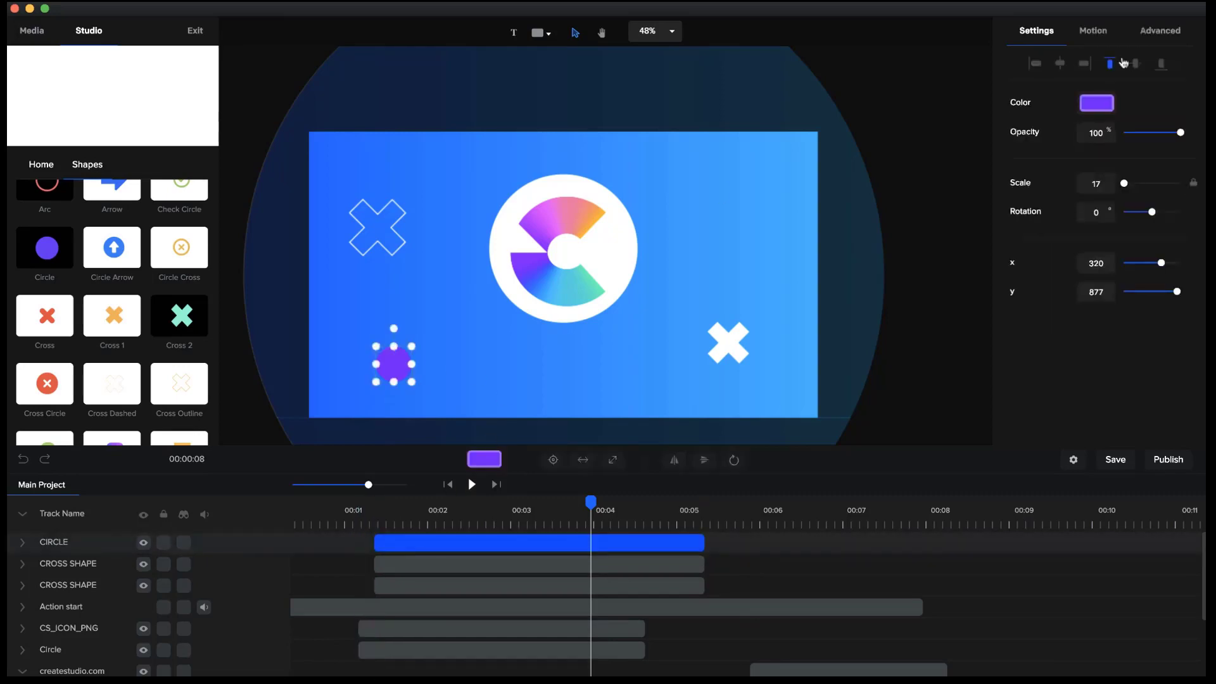
click(1088, 106)
drag(1100, 111, 806, 60)
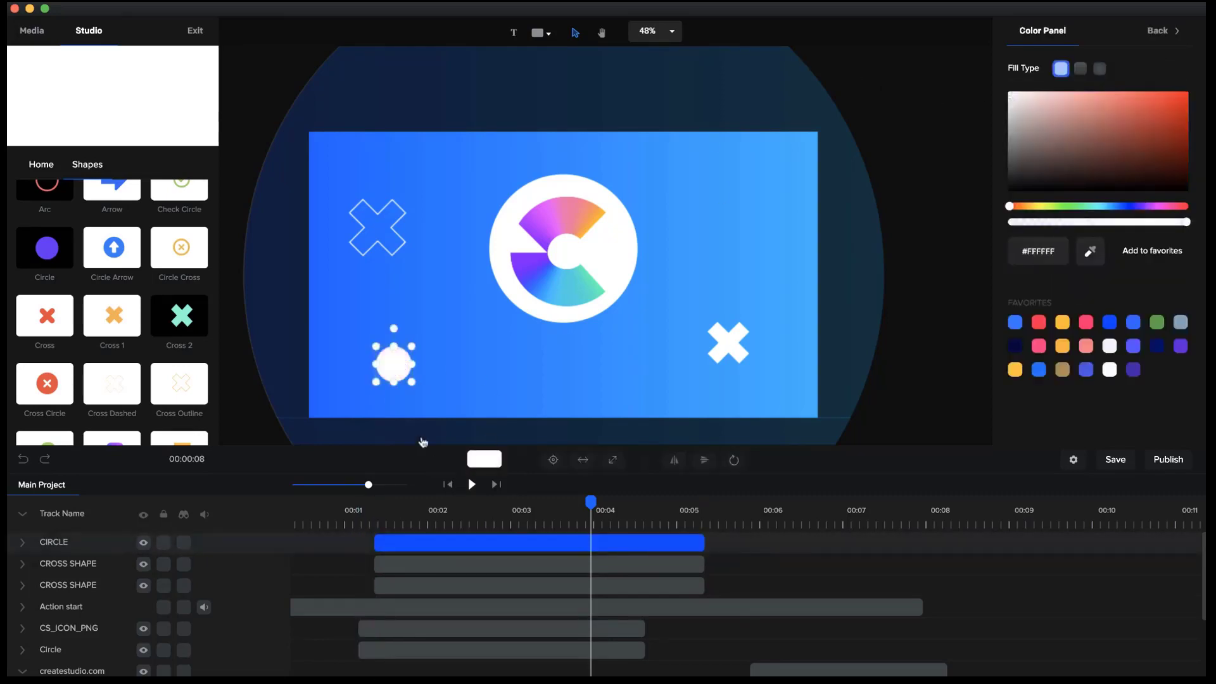
Duplicate the white circle, place the copy in the upper-right area of the canvas, and make its fill fully transparent
key(super+d)
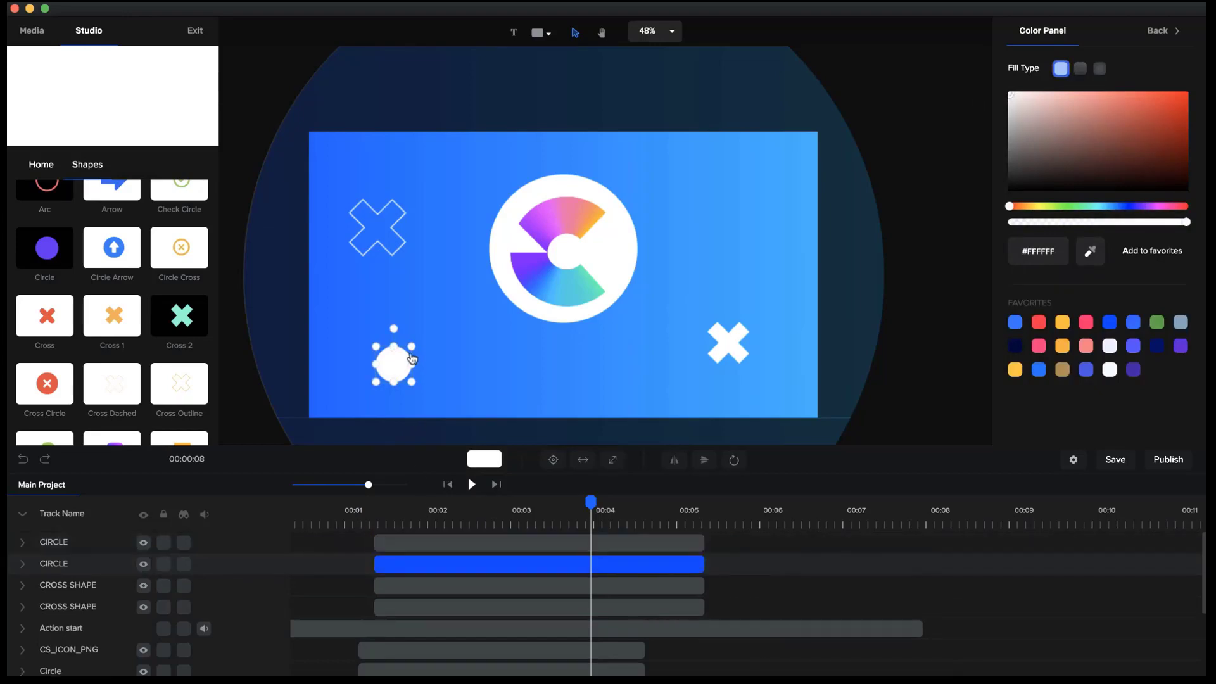
drag(394, 370, 726, 178)
click(1096, 106)
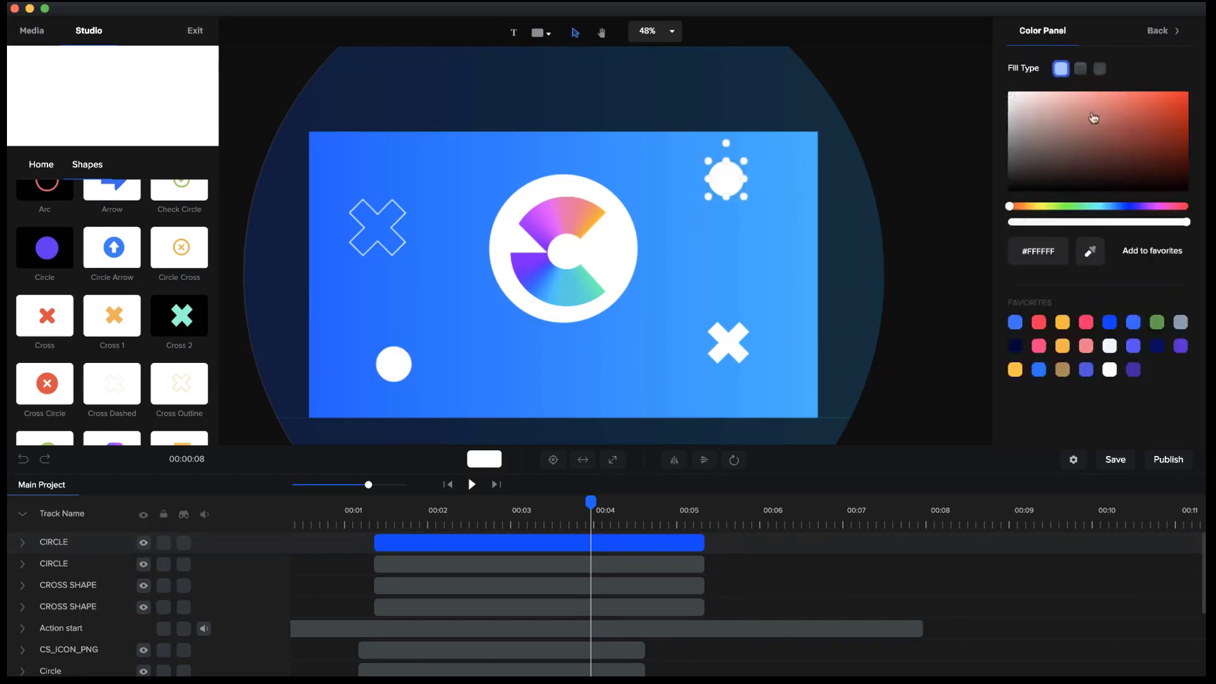
drag(1058, 222, 945, 234)
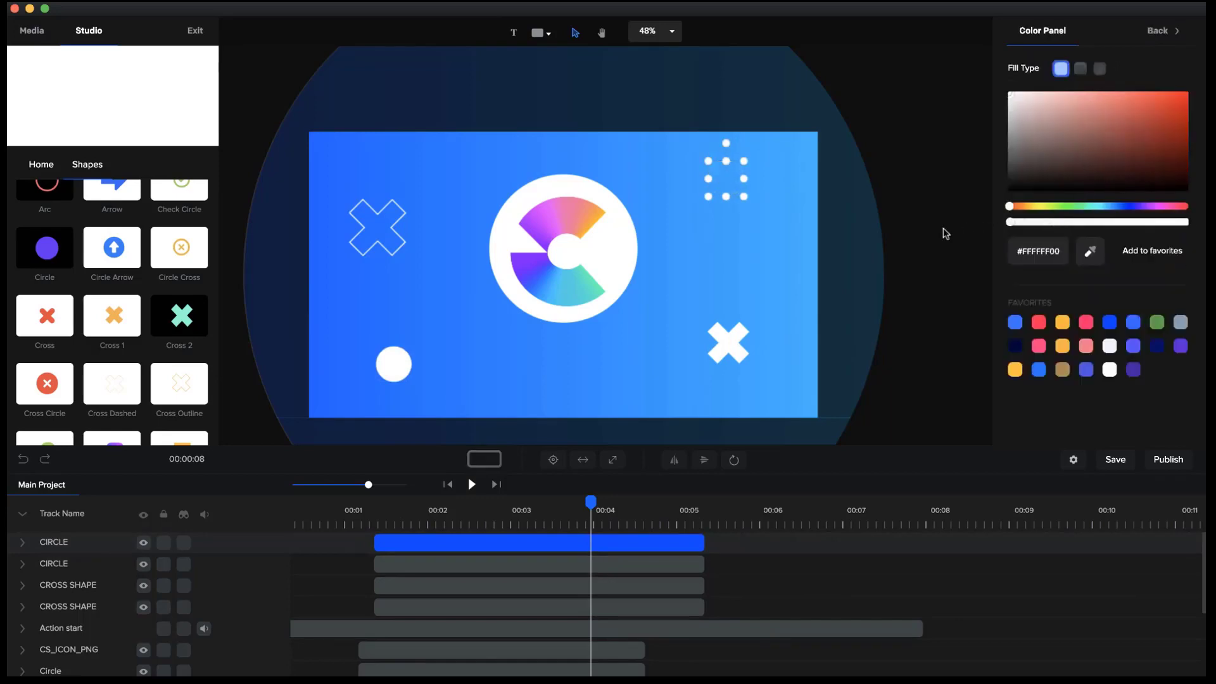
Give the upper-right circle a white border with a width of 6 and scale the circle down slightly
click(1159, 32)
click(1160, 32)
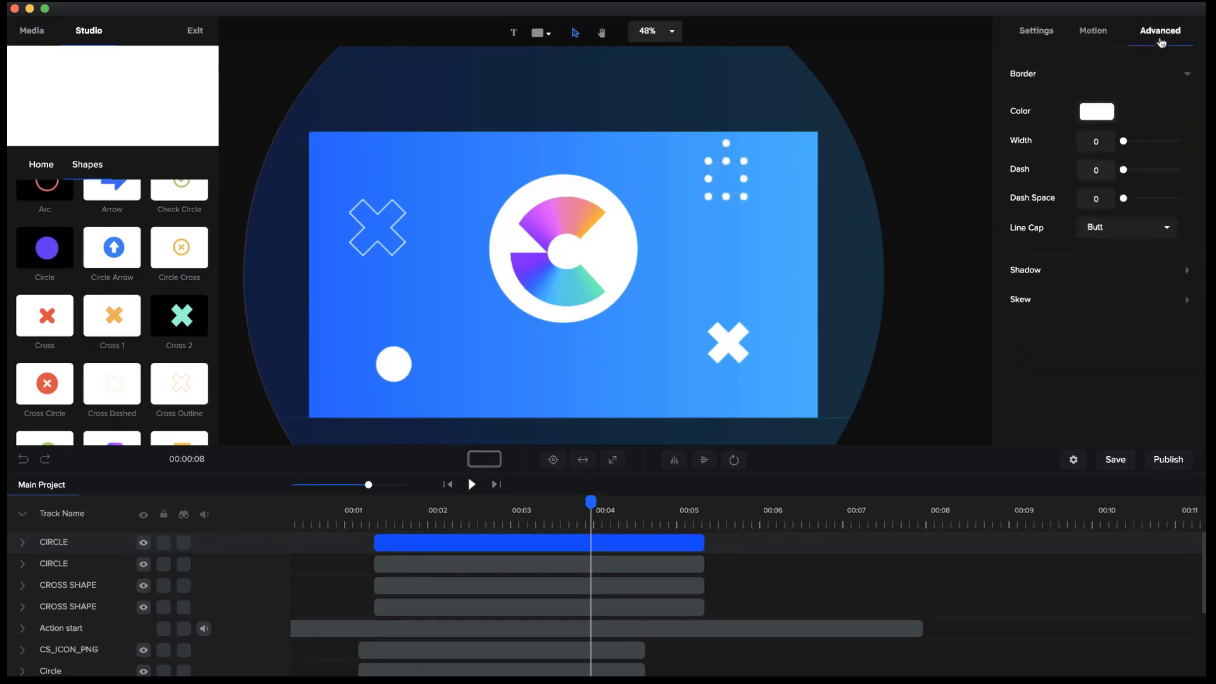
double_click(1099, 140)
text(3)
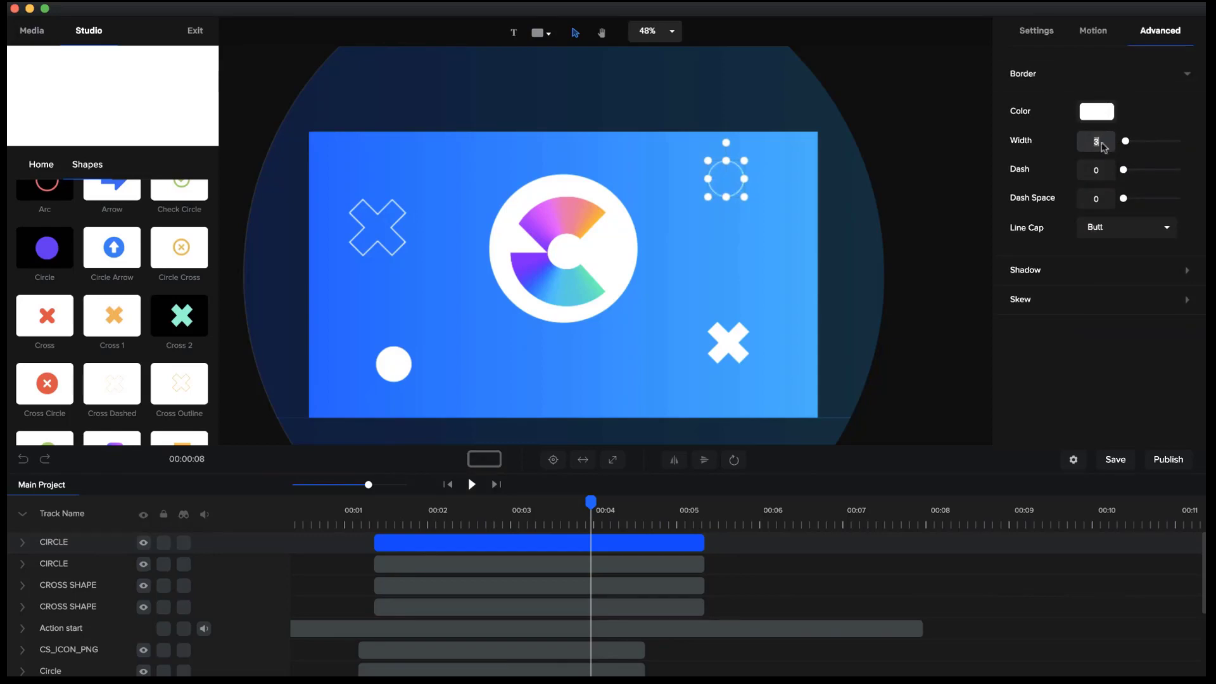
text(6)
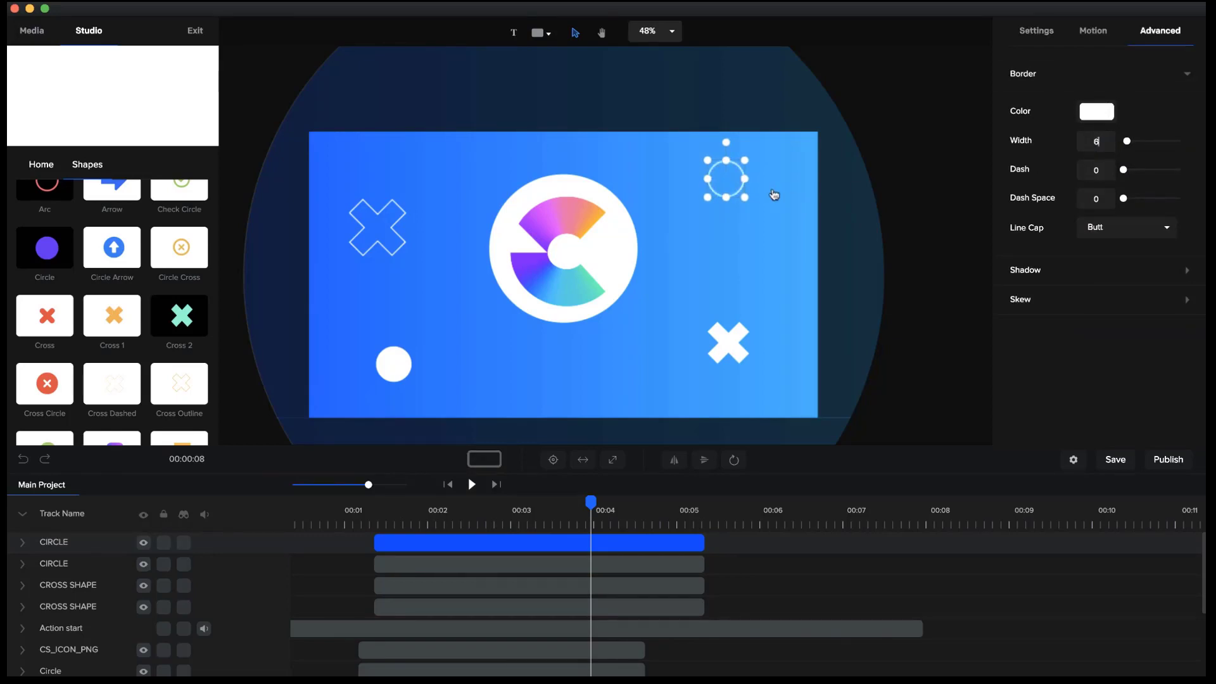
drag(744, 157, 732, 172)
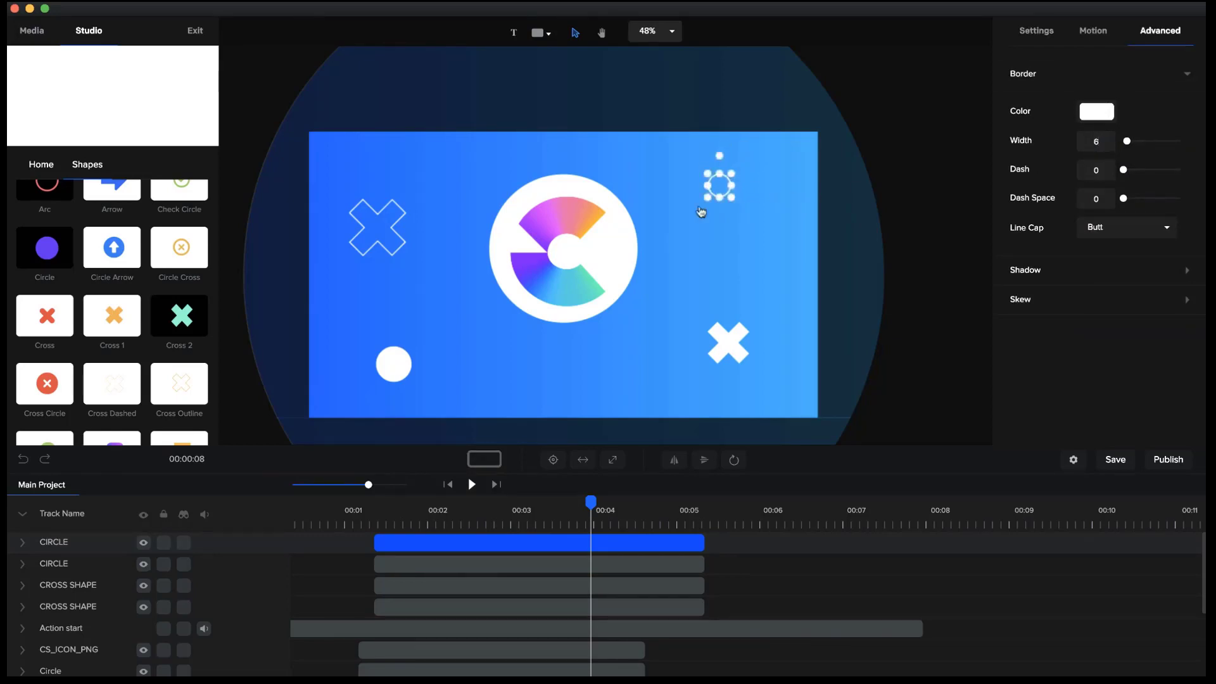
Stagger the shape clips' starts: outlined cross earliest, then the white cross, the outlined circle, and the white circle last
click(369, 518)
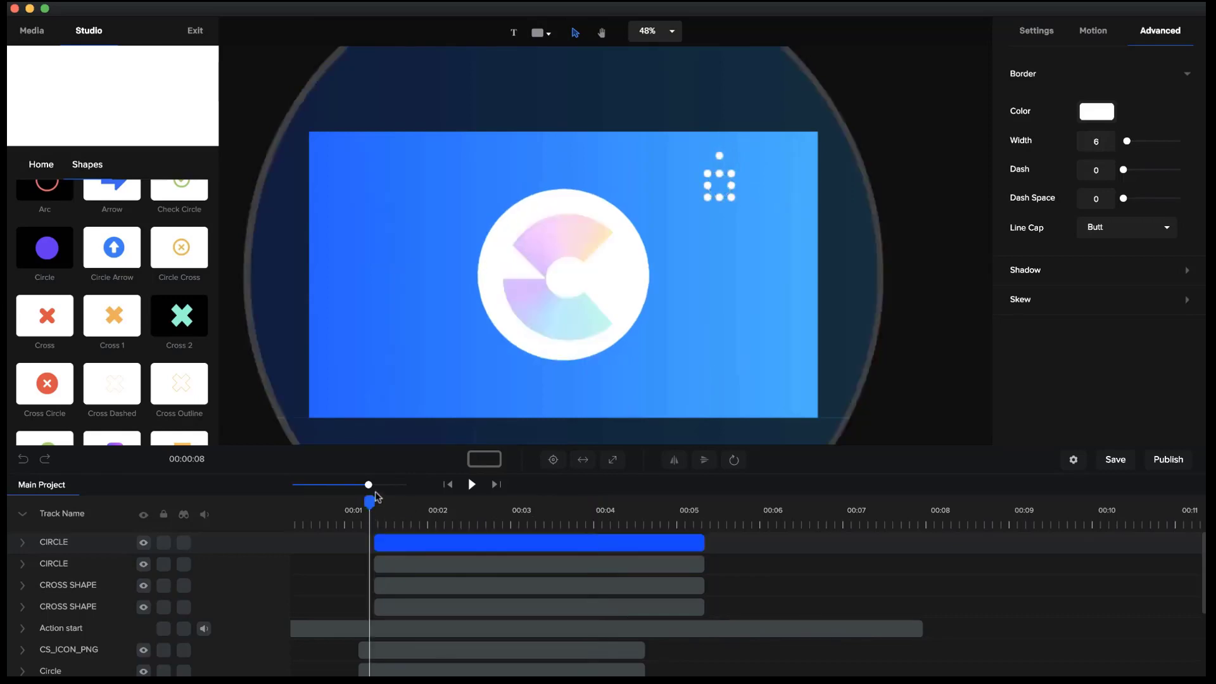
drag(368, 483, 407, 483)
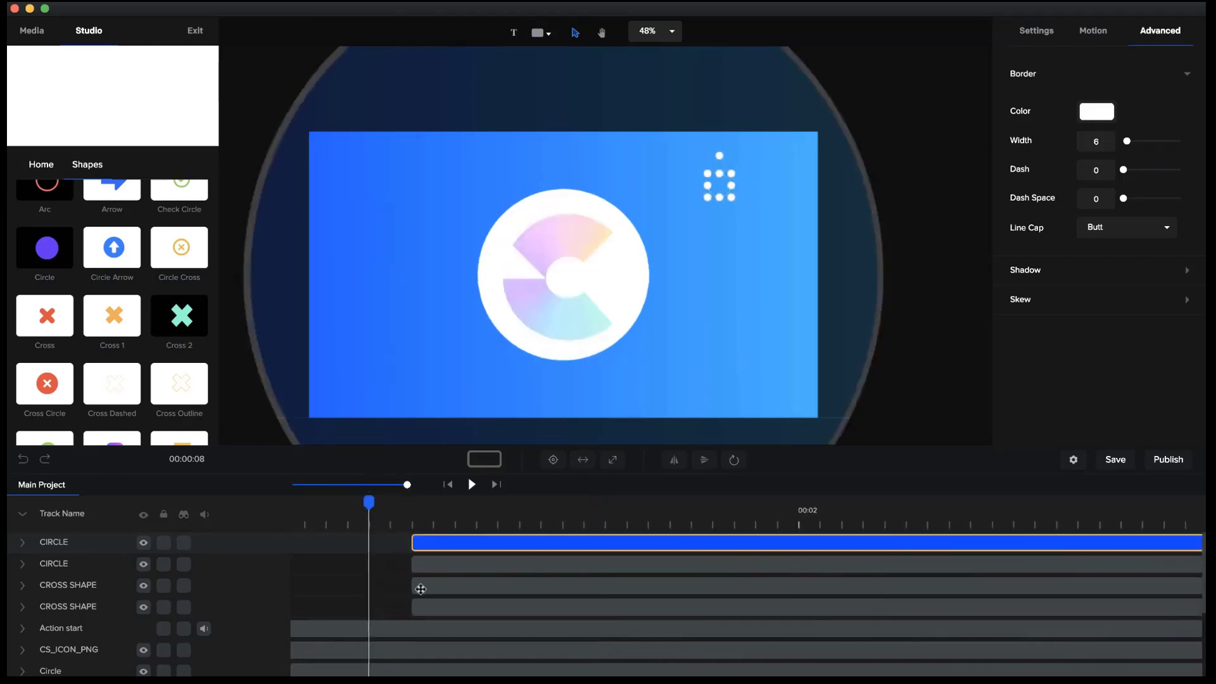
drag(408, 608, 369, 608)
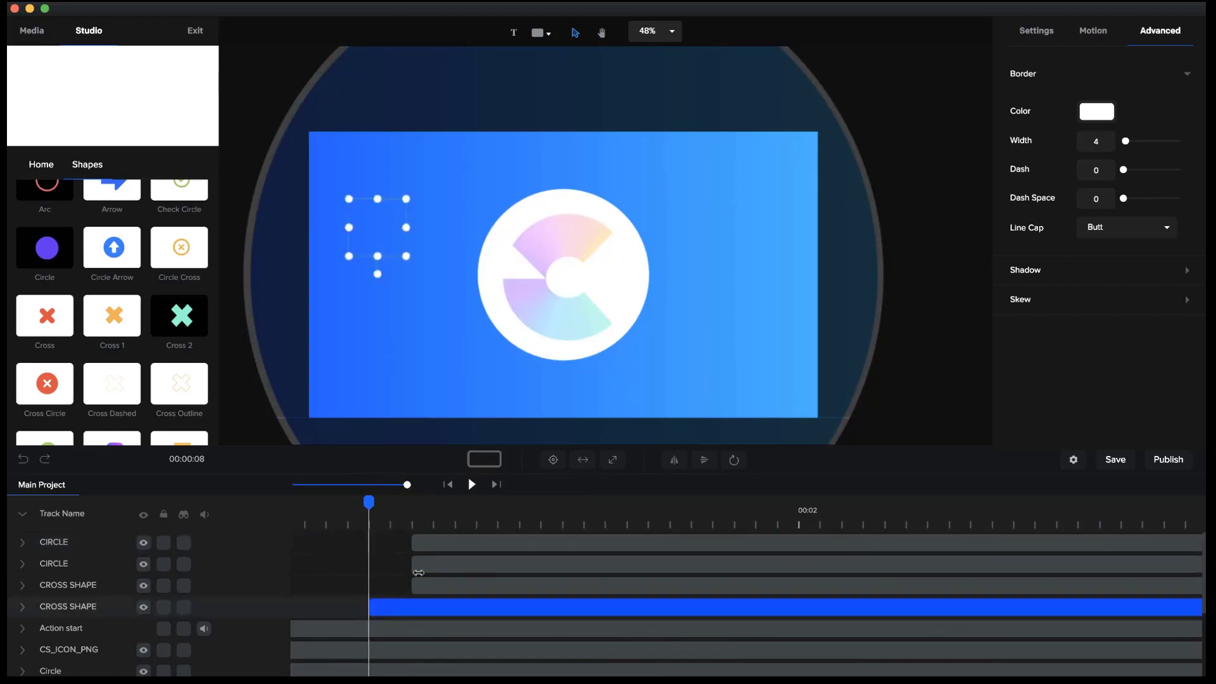
drag(450, 565, 539, 564)
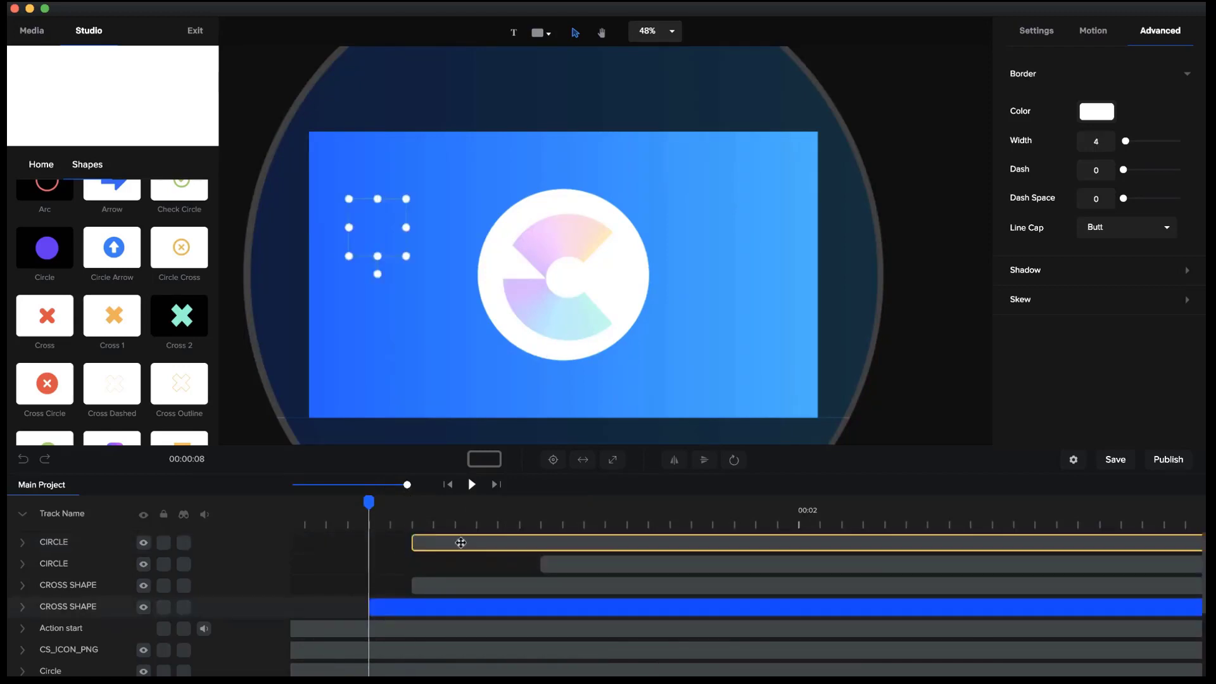
drag(471, 540, 576, 564)
Play the intro from the beginning to check the staggered shapes around the logo, and stop at the text reveal
click(450, 485)
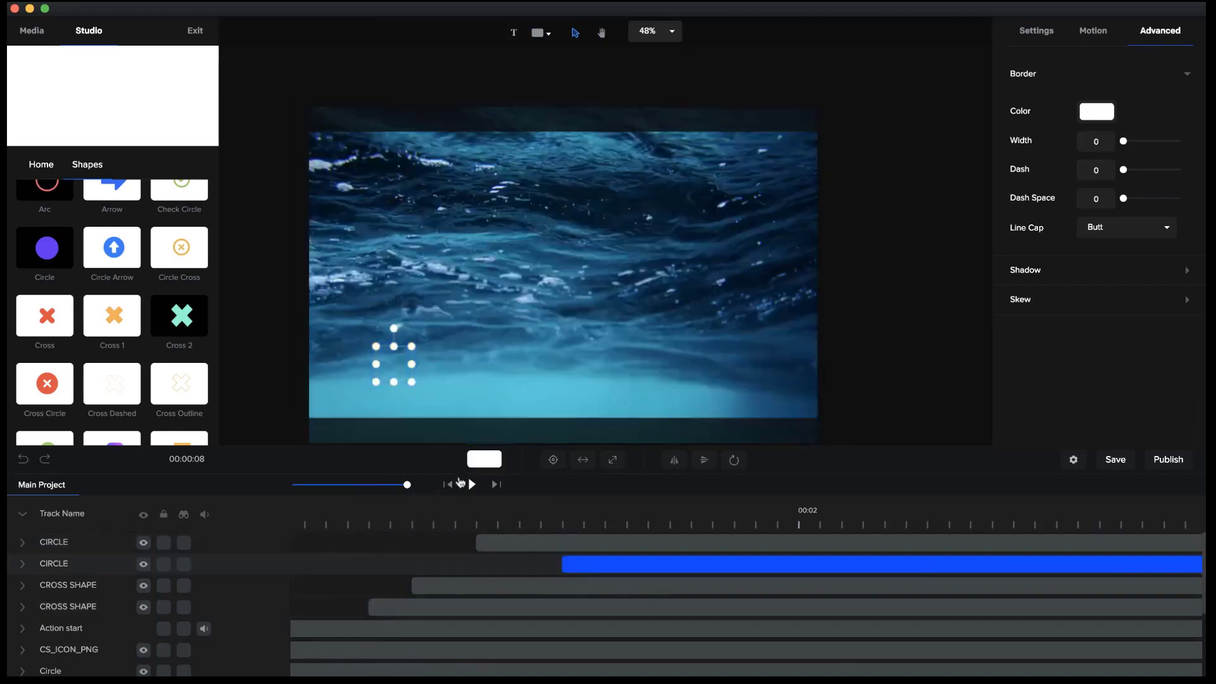
click(475, 488)
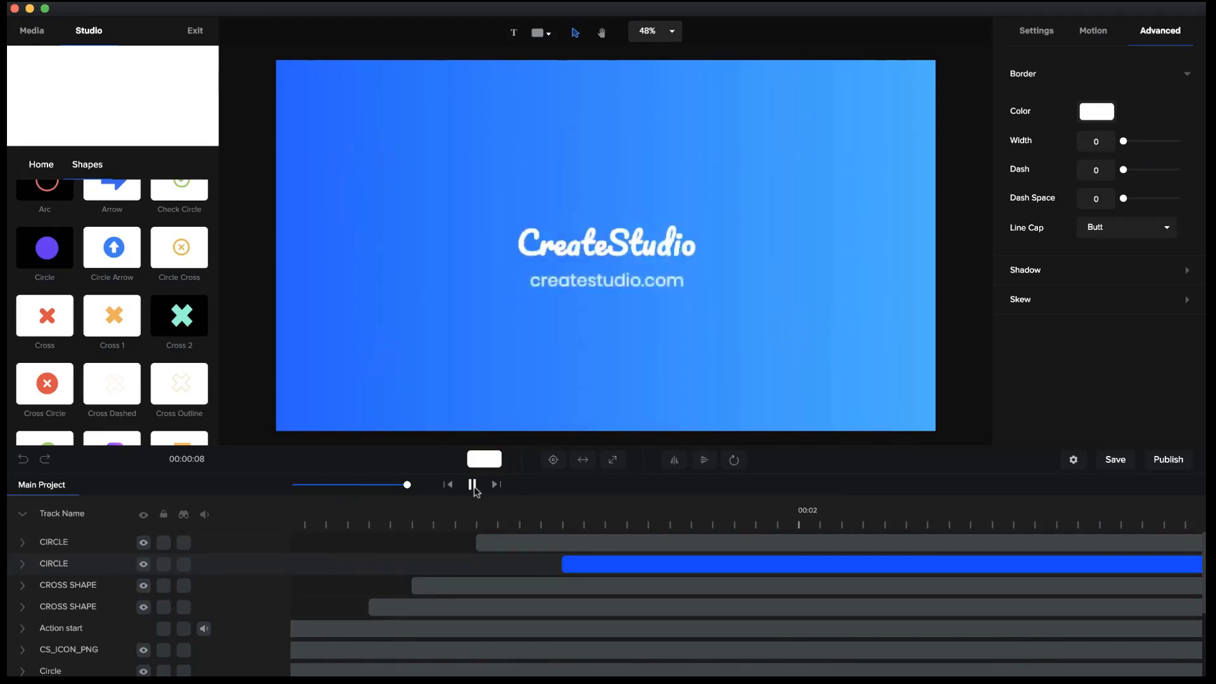
click(472, 486)
drag(404, 483, 372, 485)
scroll(577, 586, down, 3)
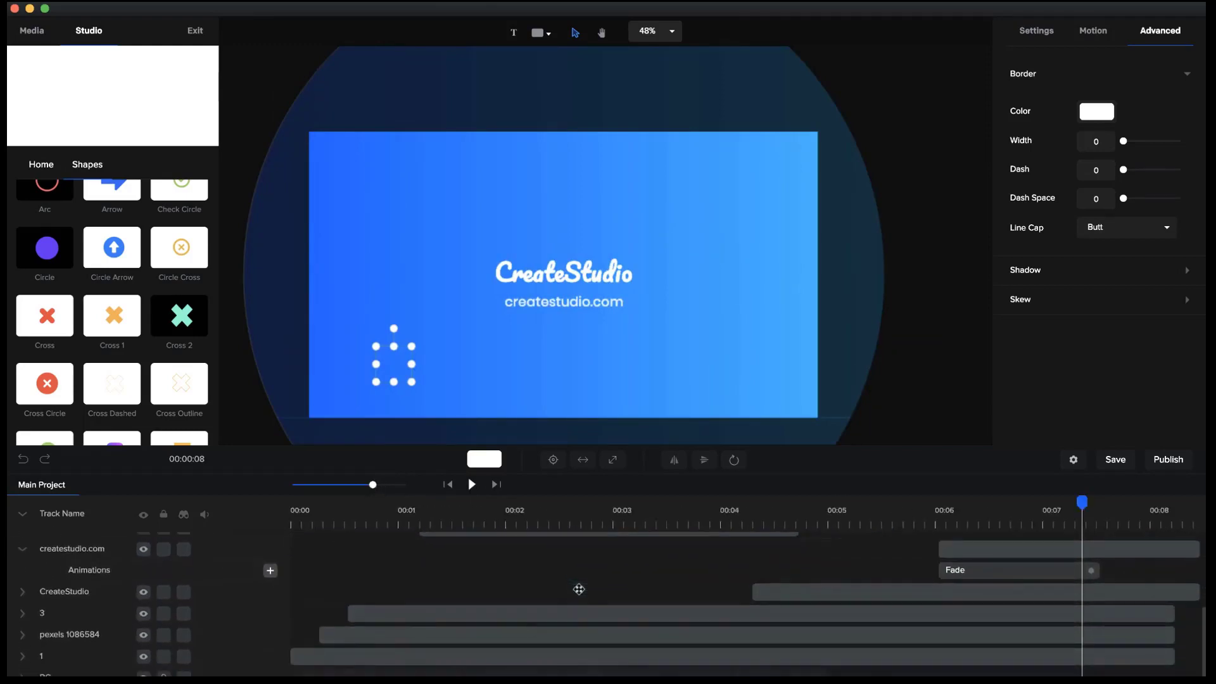
Examine the pexels 1086584 jellyfish clip just before 00:01, and check the canvas just after the CS_ICON_PNG logo clip ends
scroll(577, 592, up, 3)
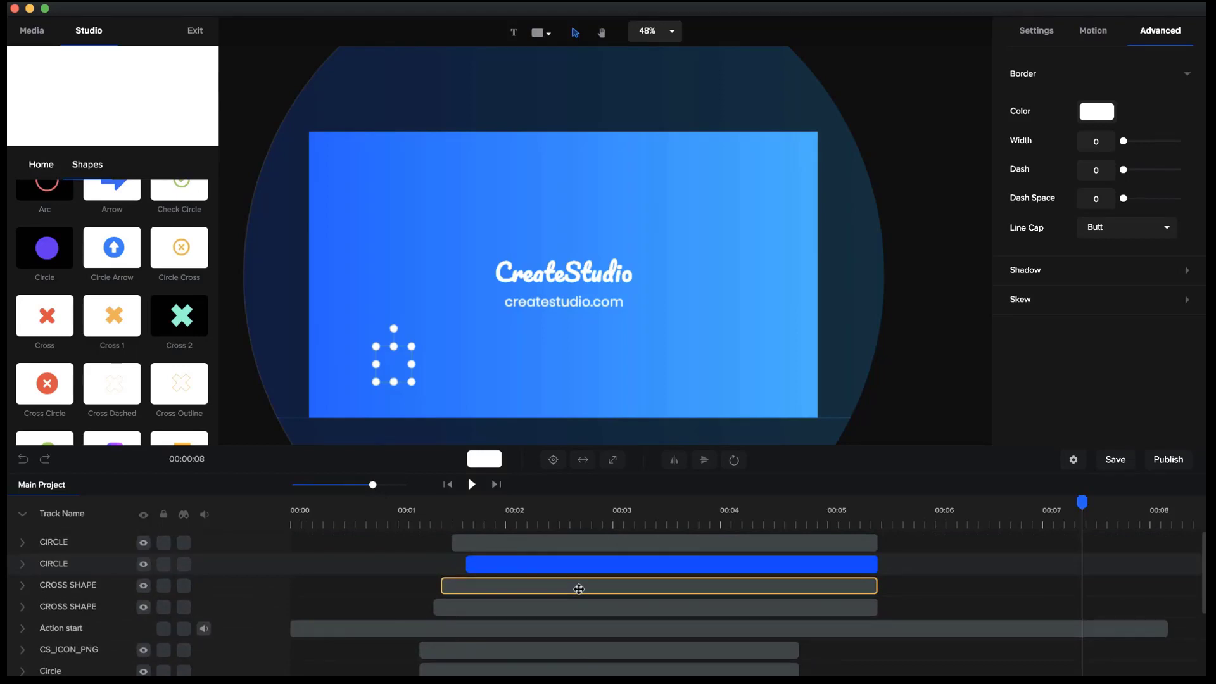
drag(407, 510, 383, 534)
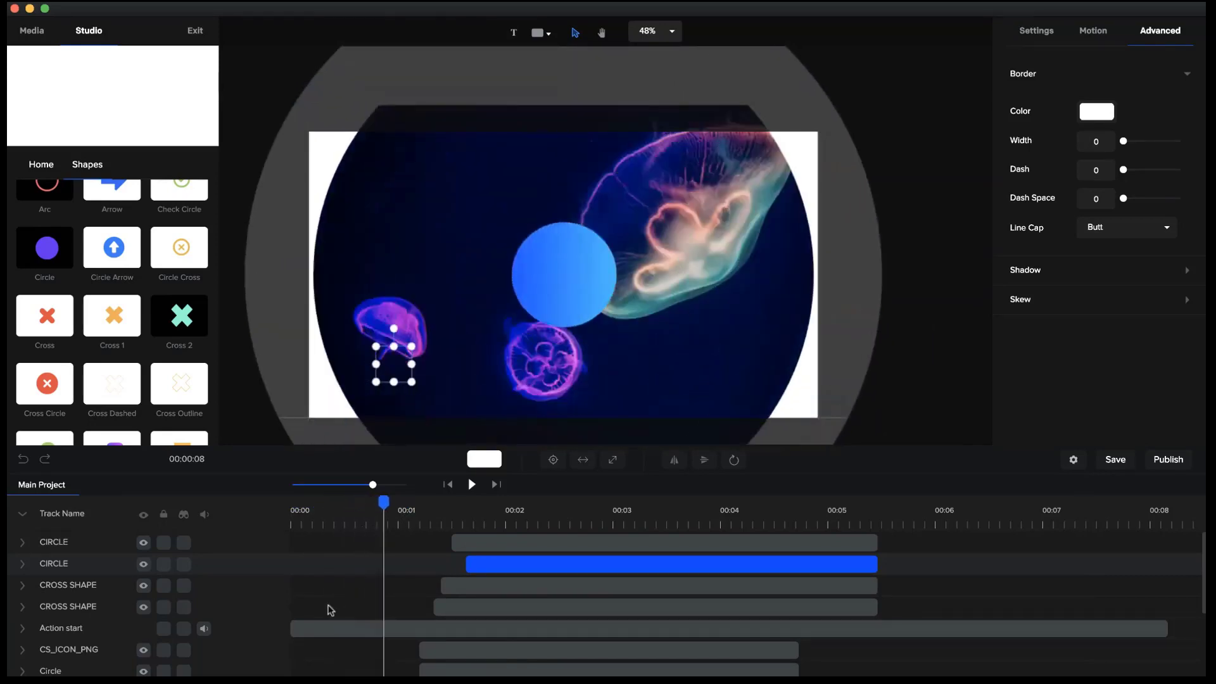
scroll(330, 610, down, 10)
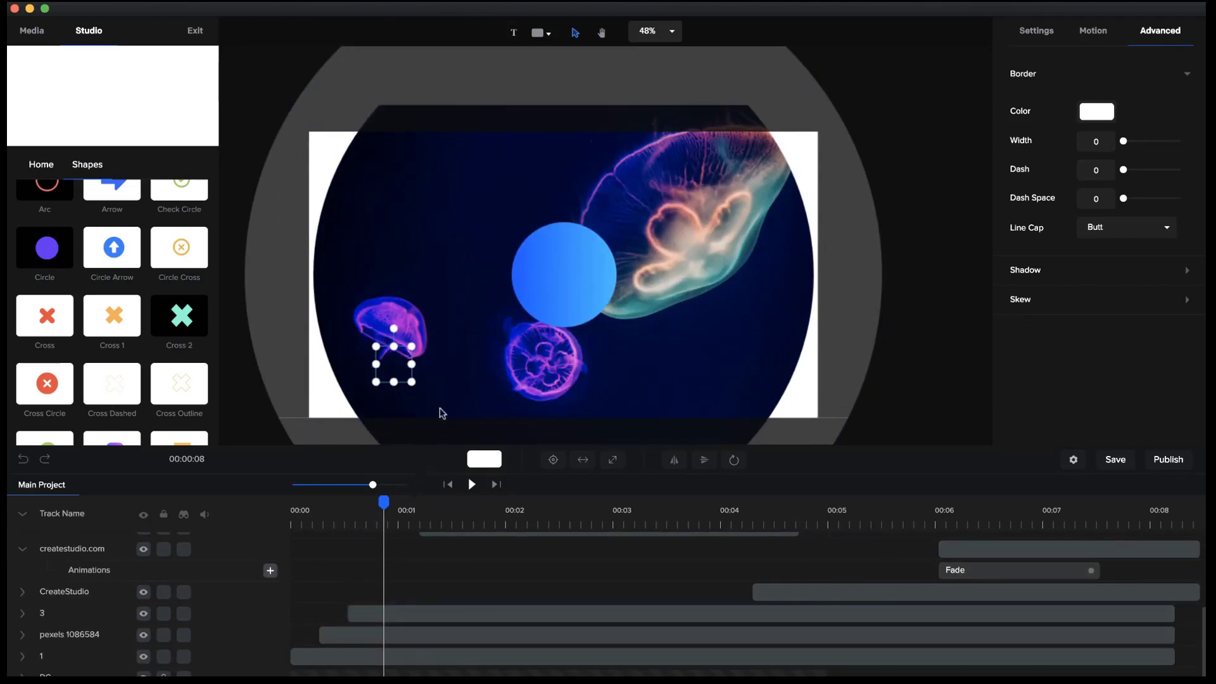
click(355, 635)
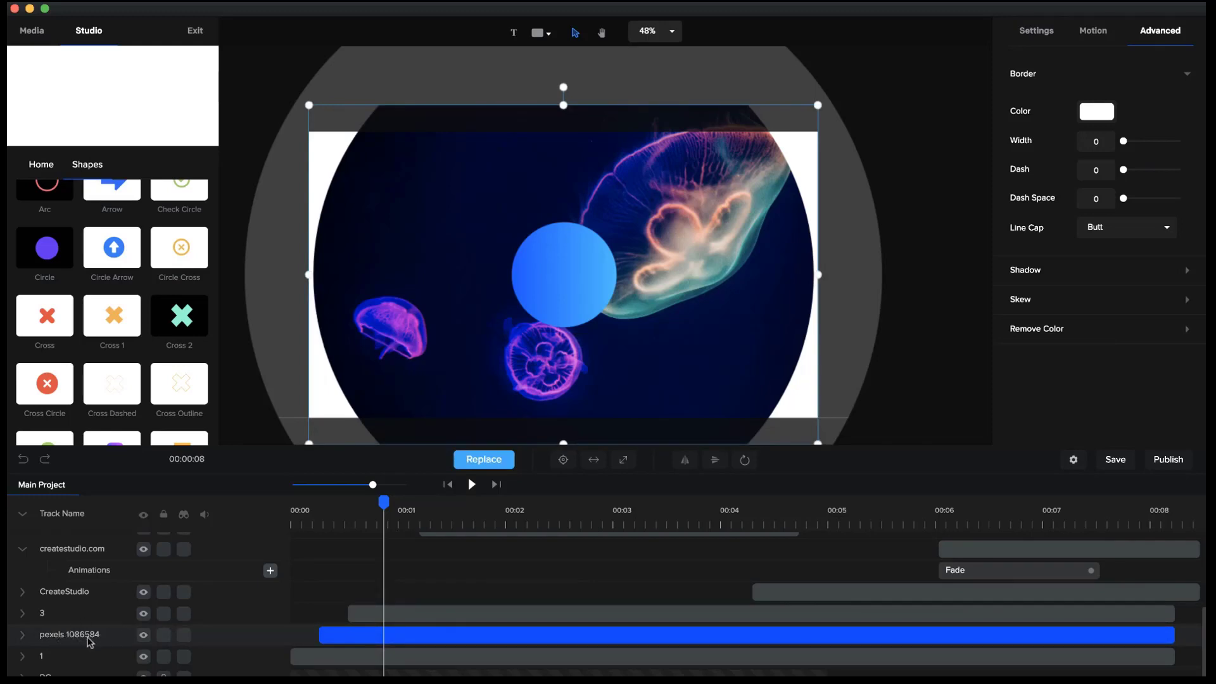
scroll(316, 601, up, 5)
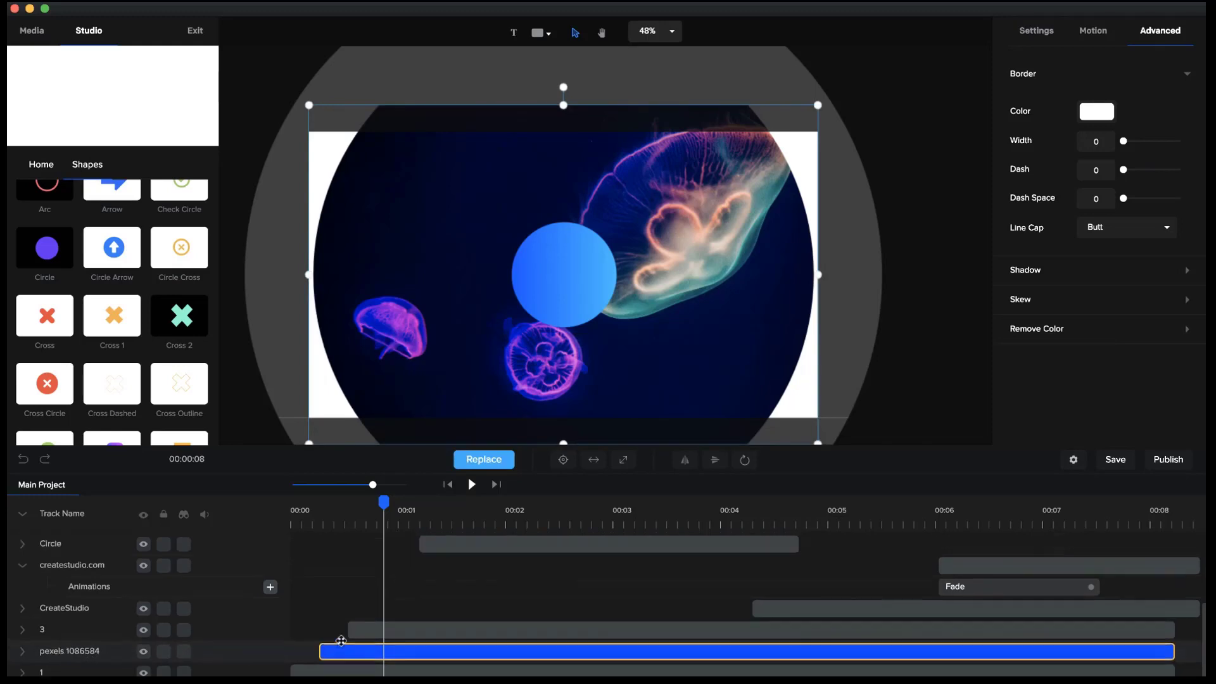
drag(396, 503, 798, 518)
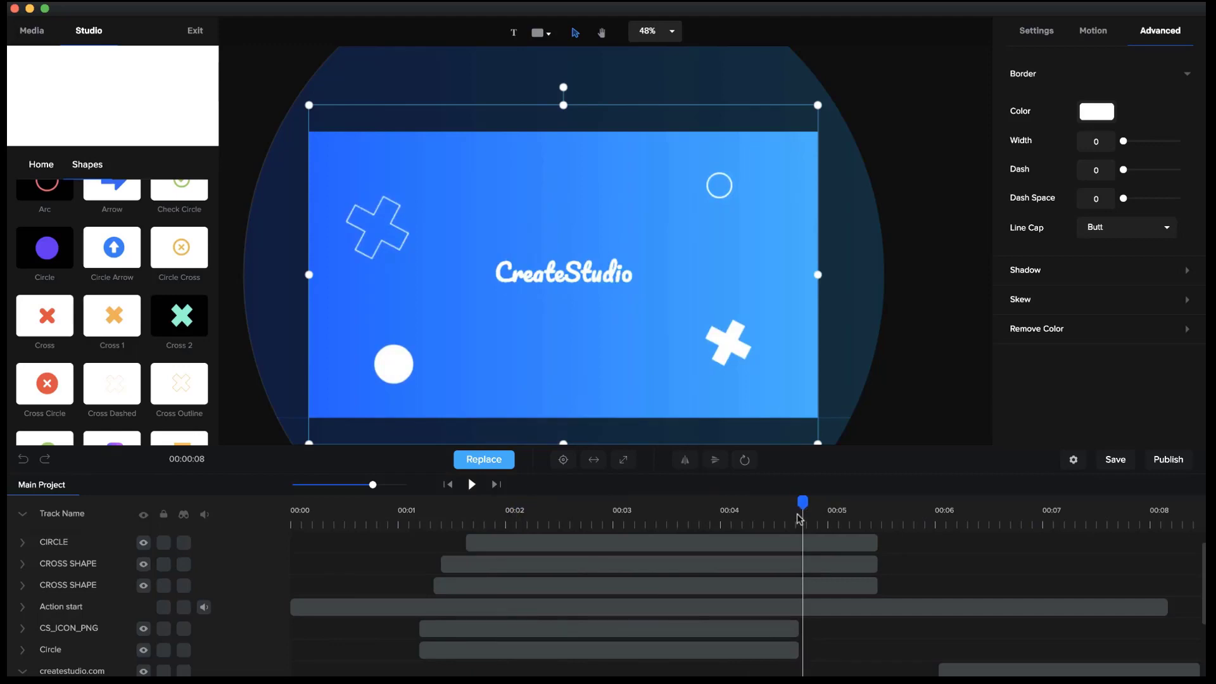